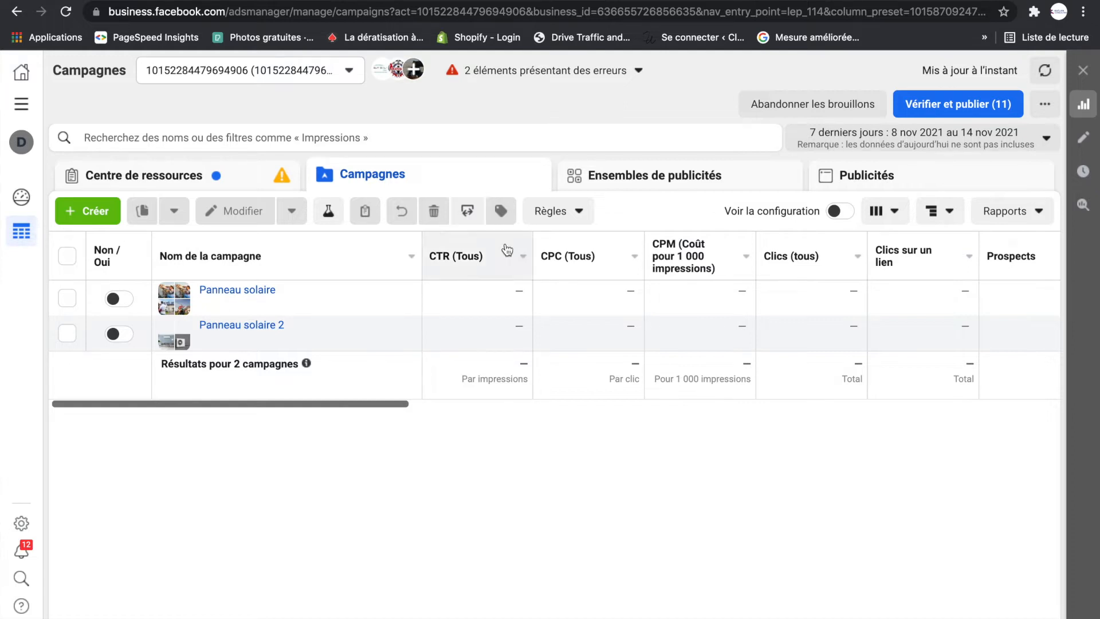
- Set the reporting date range of the campaigns table to Maximum
drag(379, 404, 412, 404)
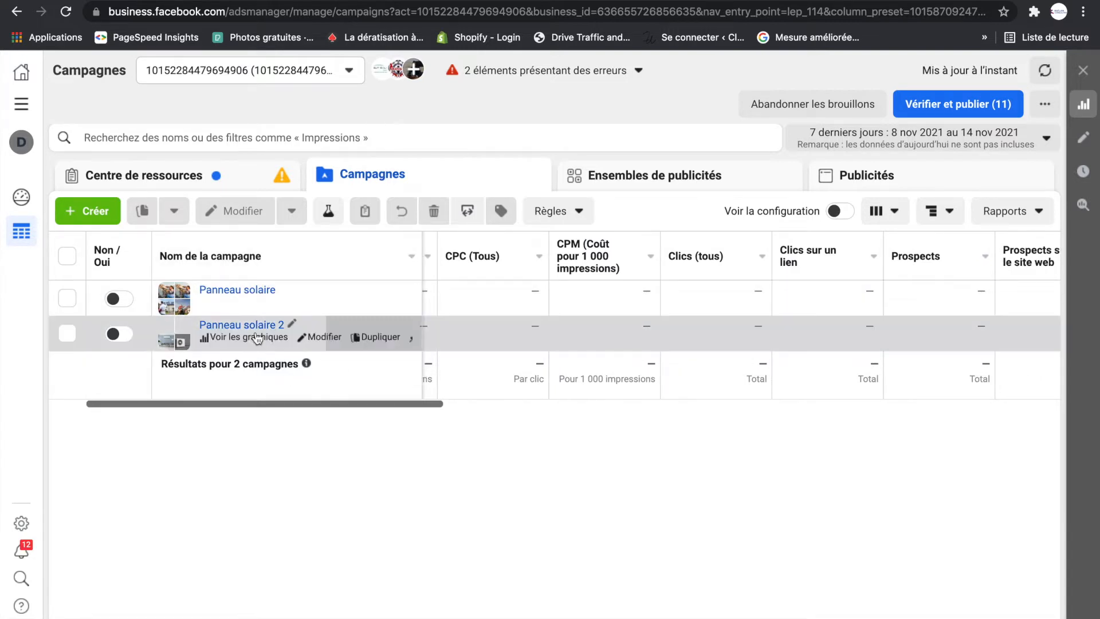
drag(350, 409, 223, 398)
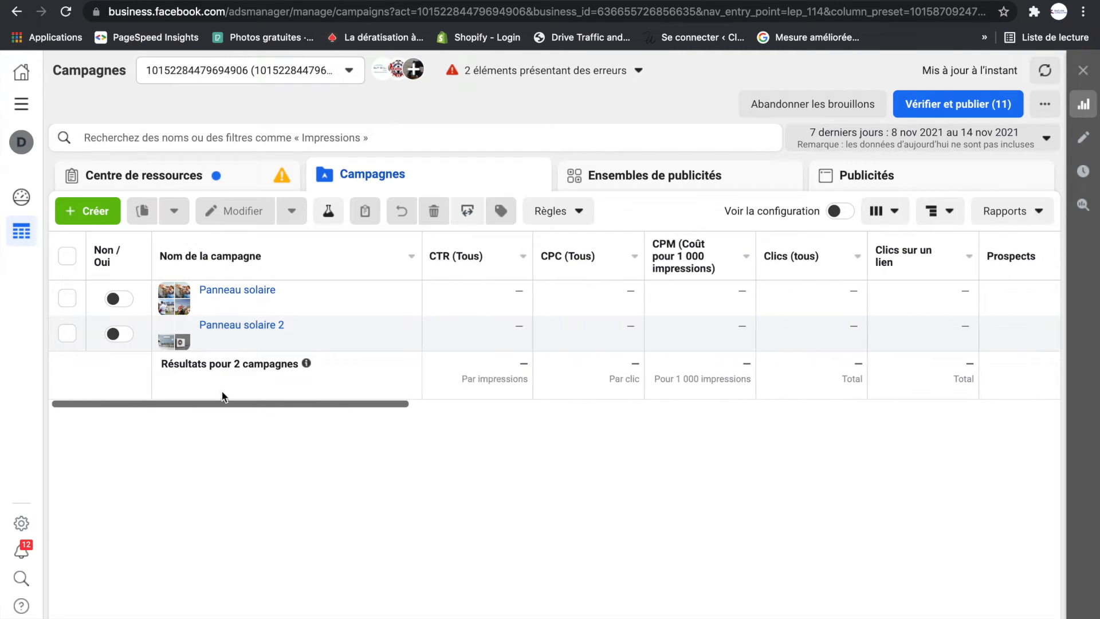
click(1046, 140)
click(976, 203)
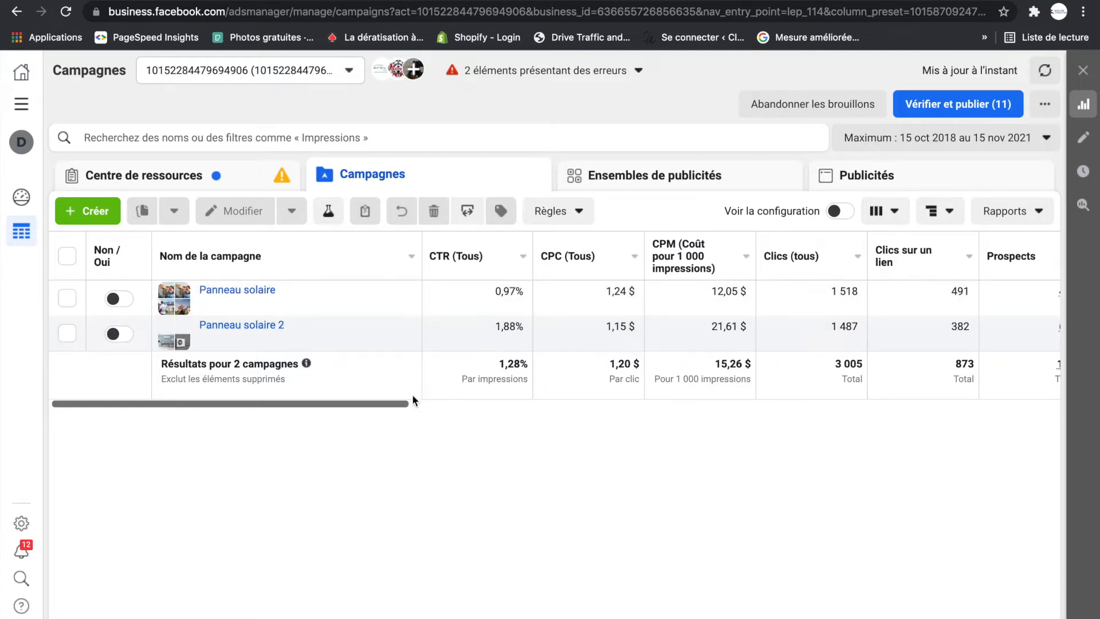
- Examine the CPC, CPM, click, prospect and cost-per-prospect columns for the two Panneau solaire campaigns
drag(394, 406, 429, 407)
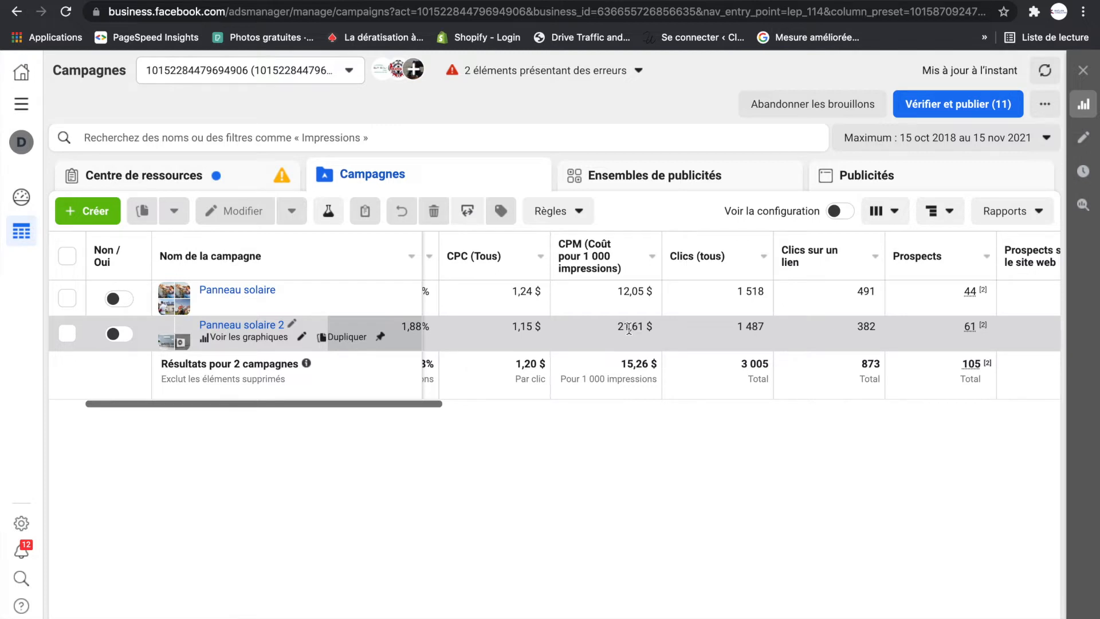
mouse_move(565, 256)
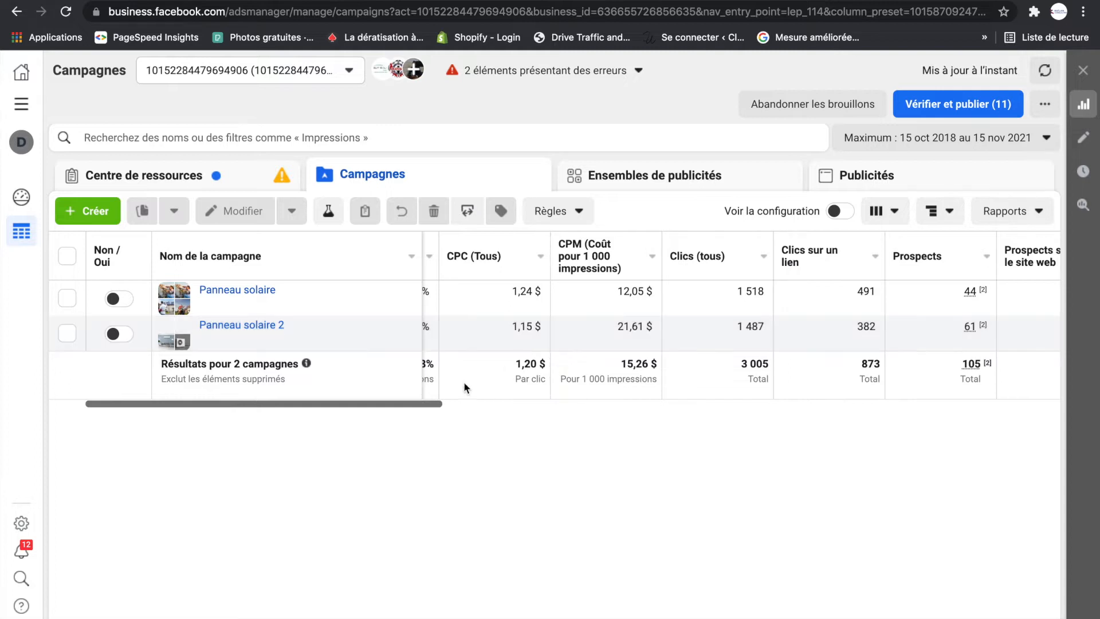
drag(401, 408, 499, 404)
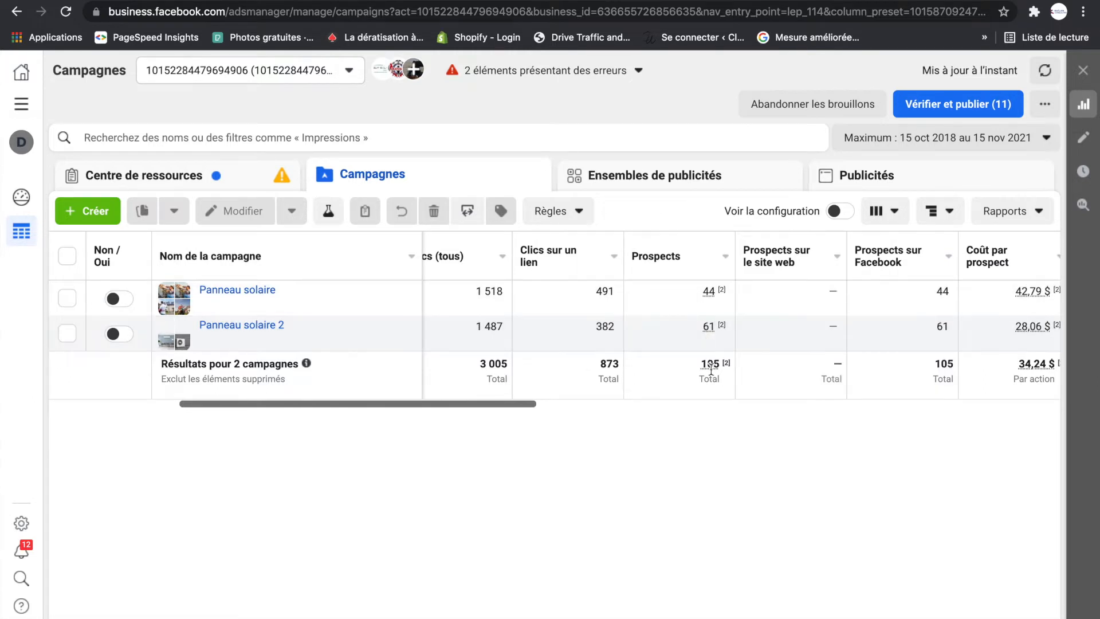
drag(534, 404, 599, 404)
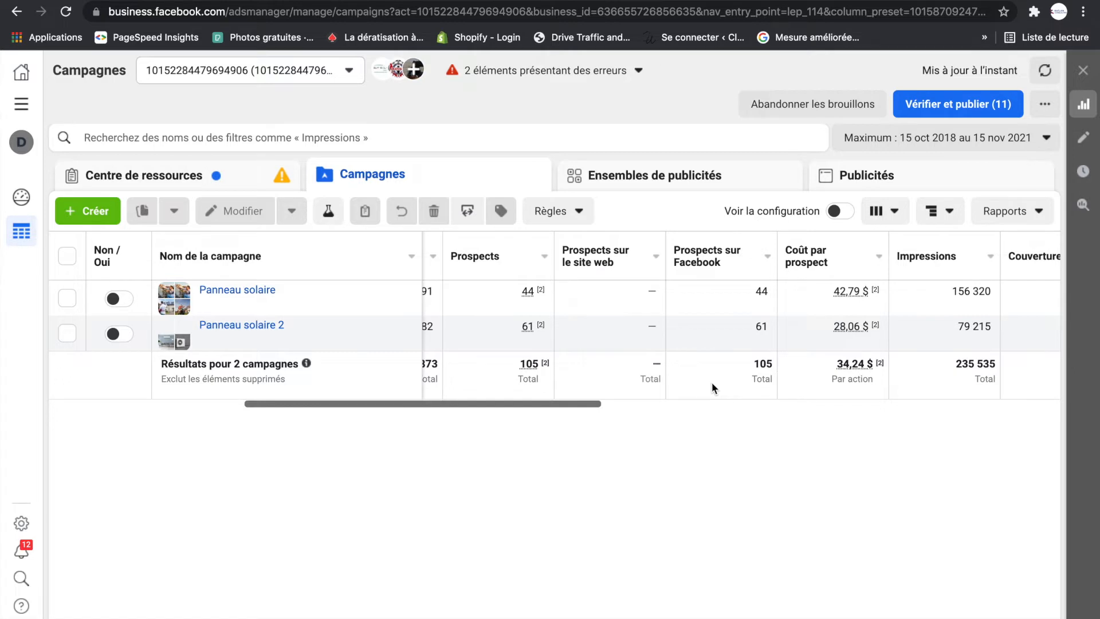
drag(532, 408, 292, 402)
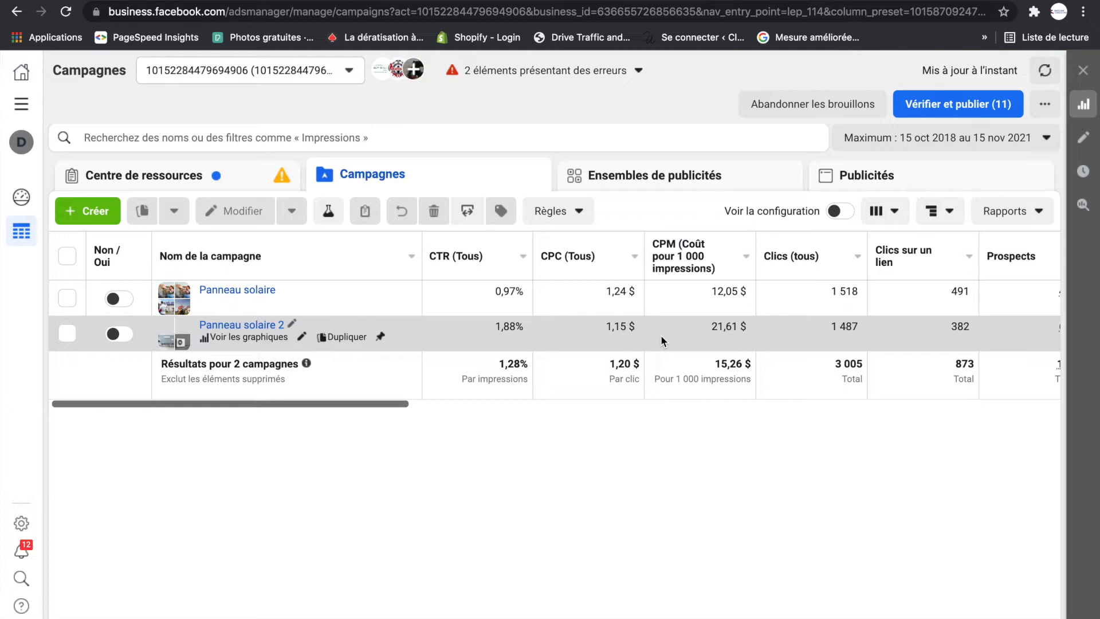
- Start creating a new campaign to view the available campaign objectives
click(95, 212)
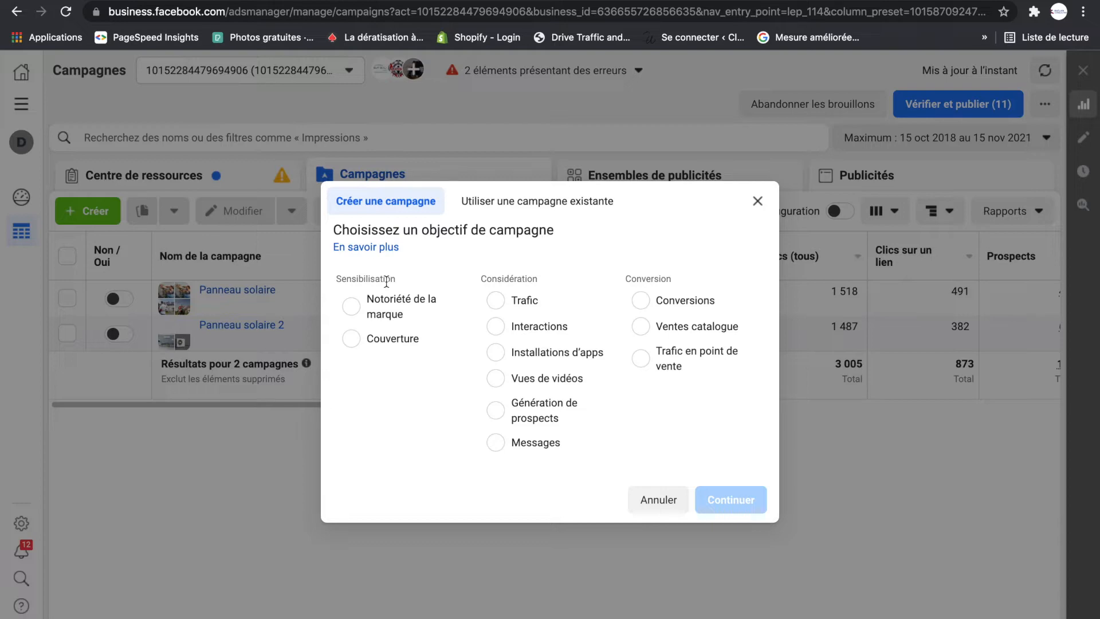
- Switch to the presentation slide about website visitors returning several times and the three-step digital strategy
key(ctrl+Up)
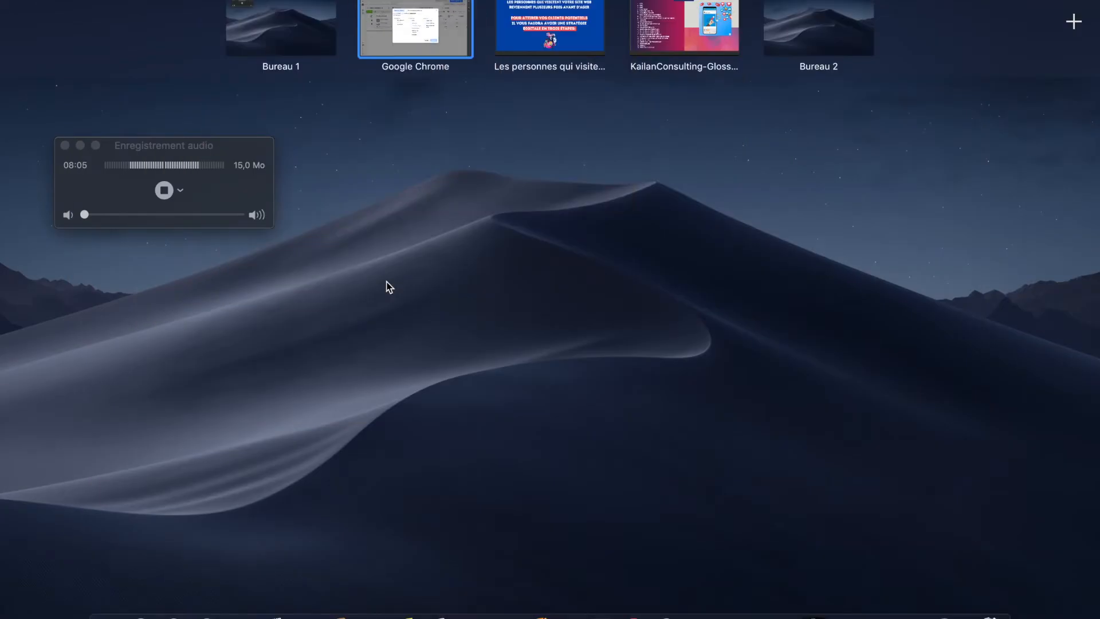
click(553, 20)
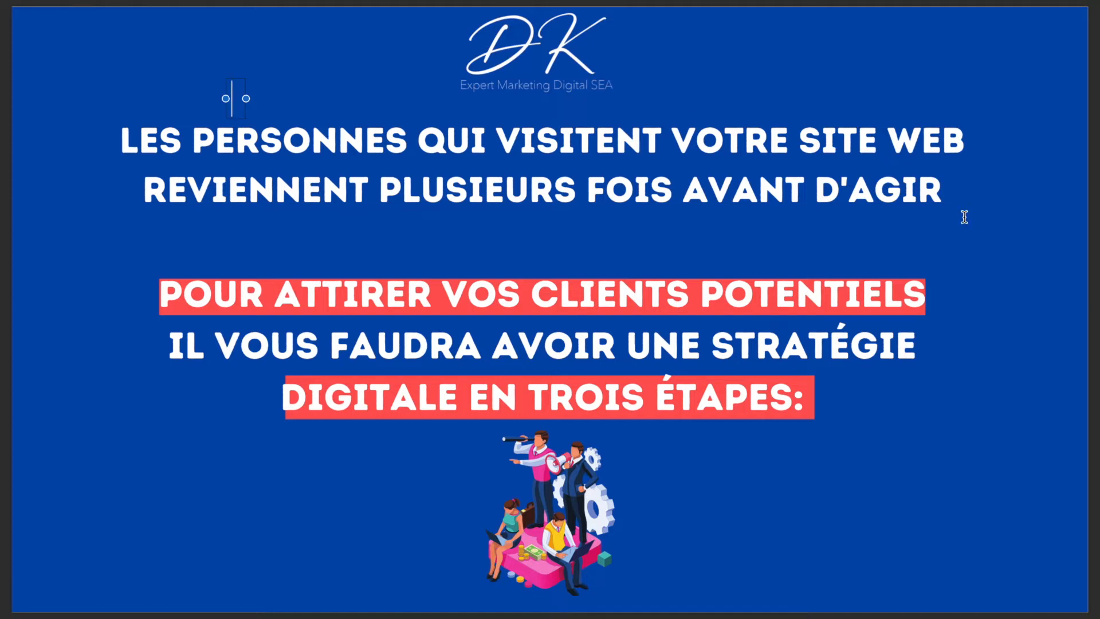
click(904, 266)
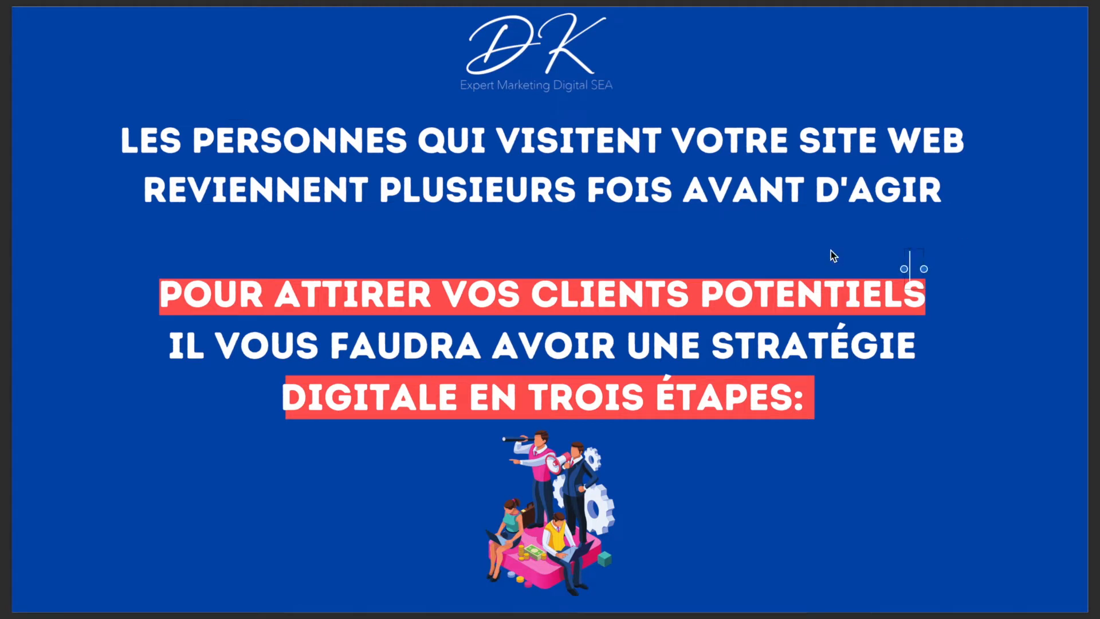
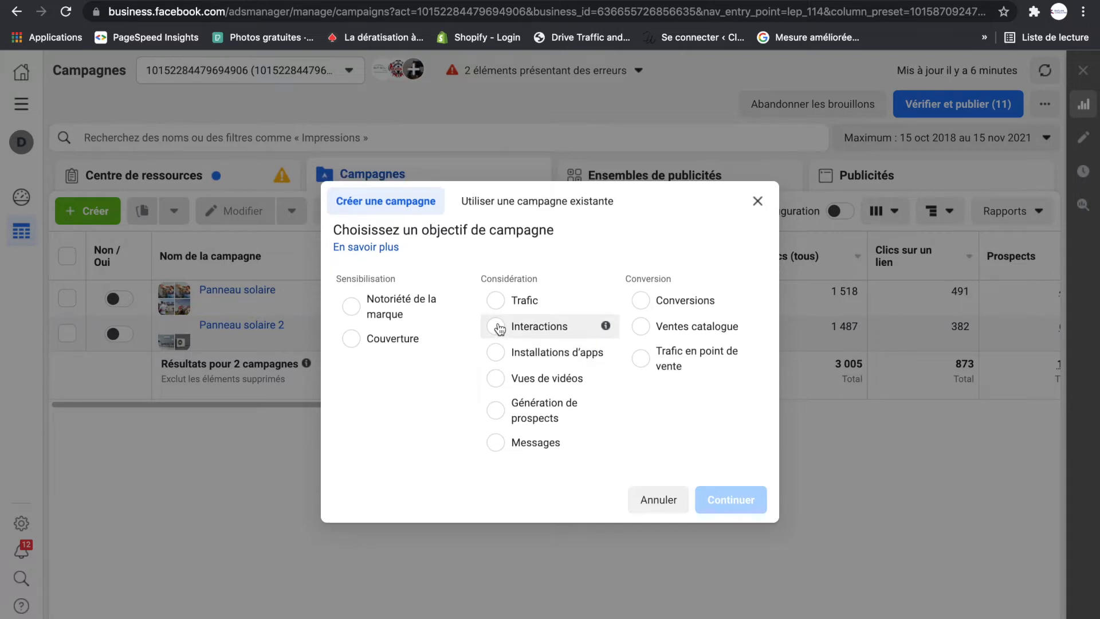
- Create a new campaign with the Interactions objective, keeping Interaction avec une publication as the interaction type
click(496, 327)
scroll(505, 226, down, 1)
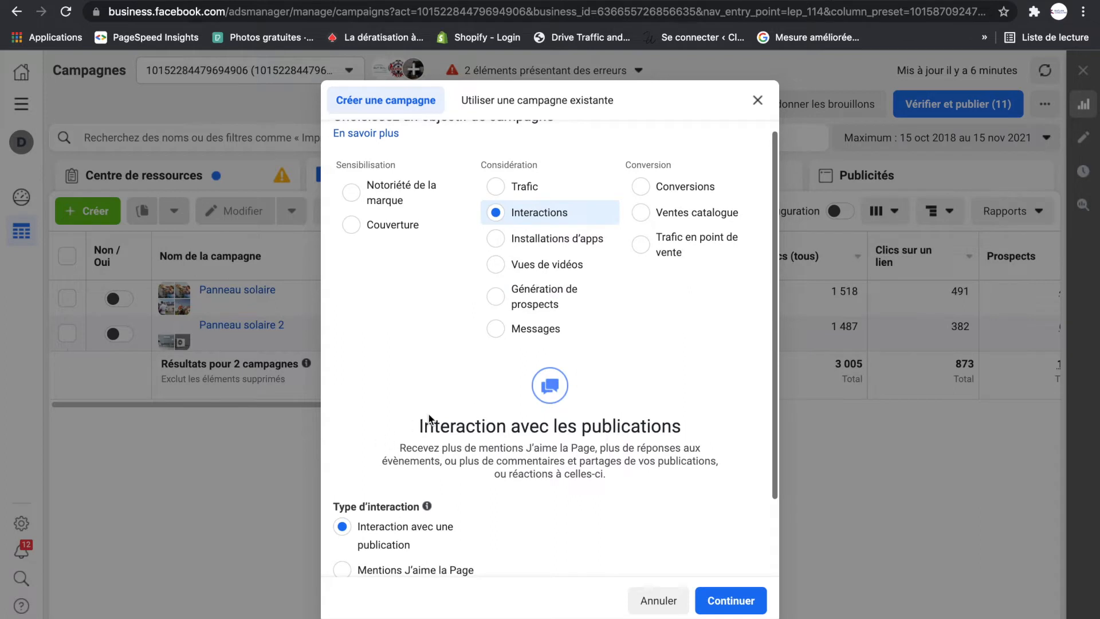
scroll(429, 419, down, 2)
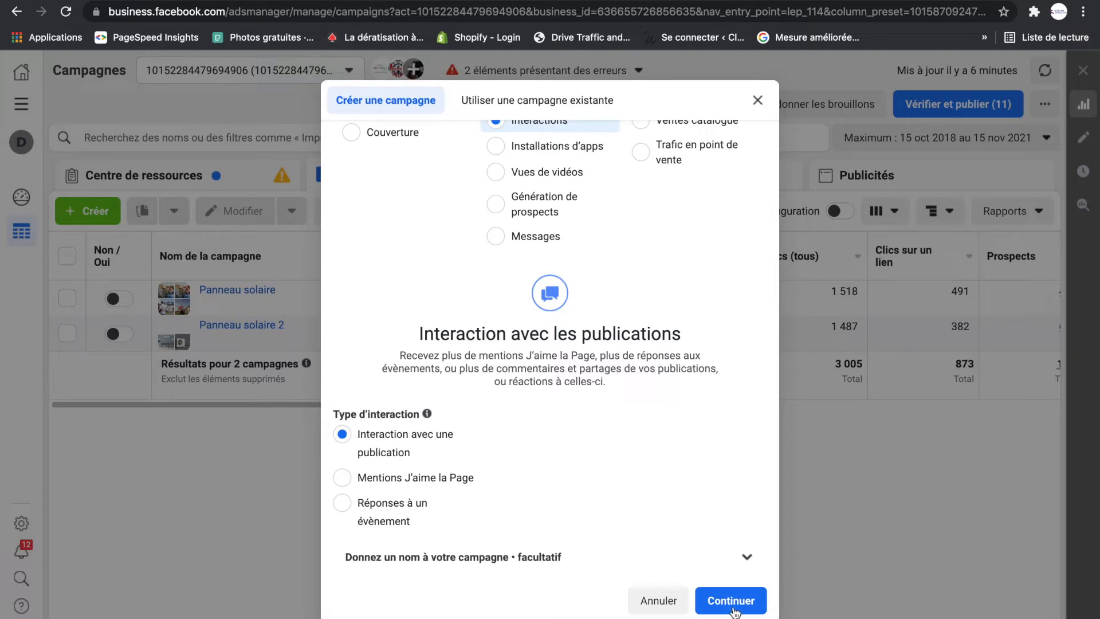
click(718, 599)
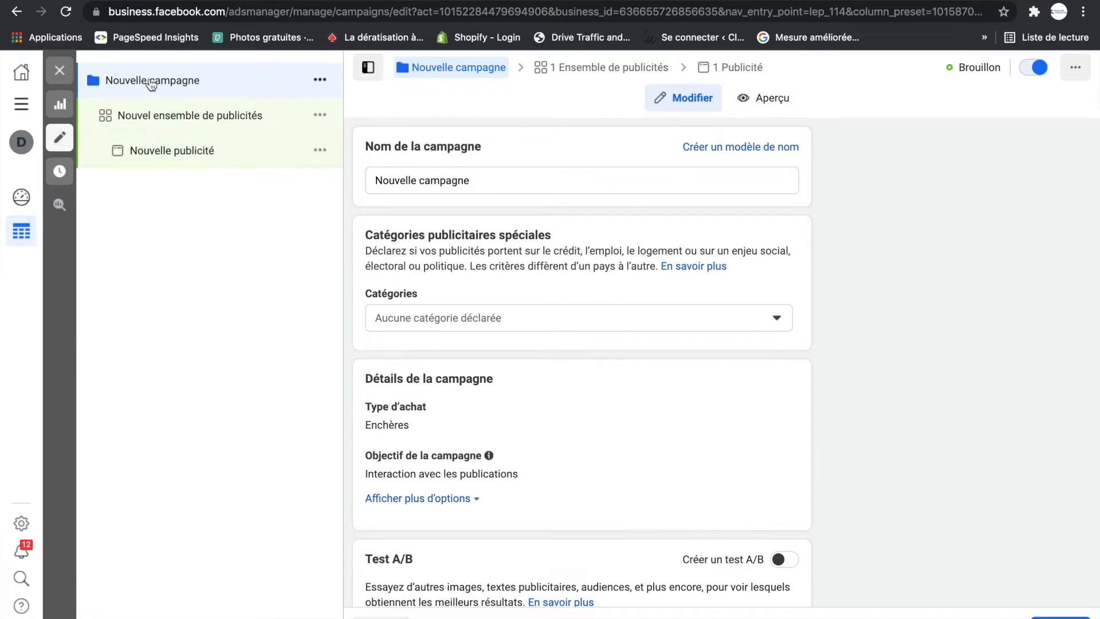
- Rename the new campaign as "Testing 1 inter"
triple_click(484, 182)
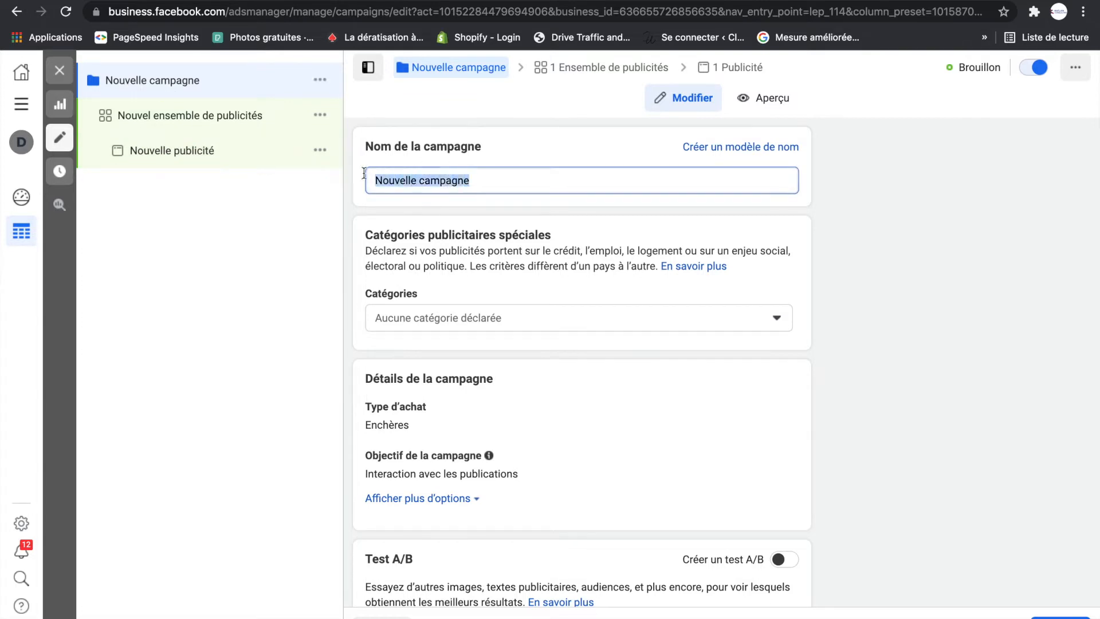
key(BackSpace)
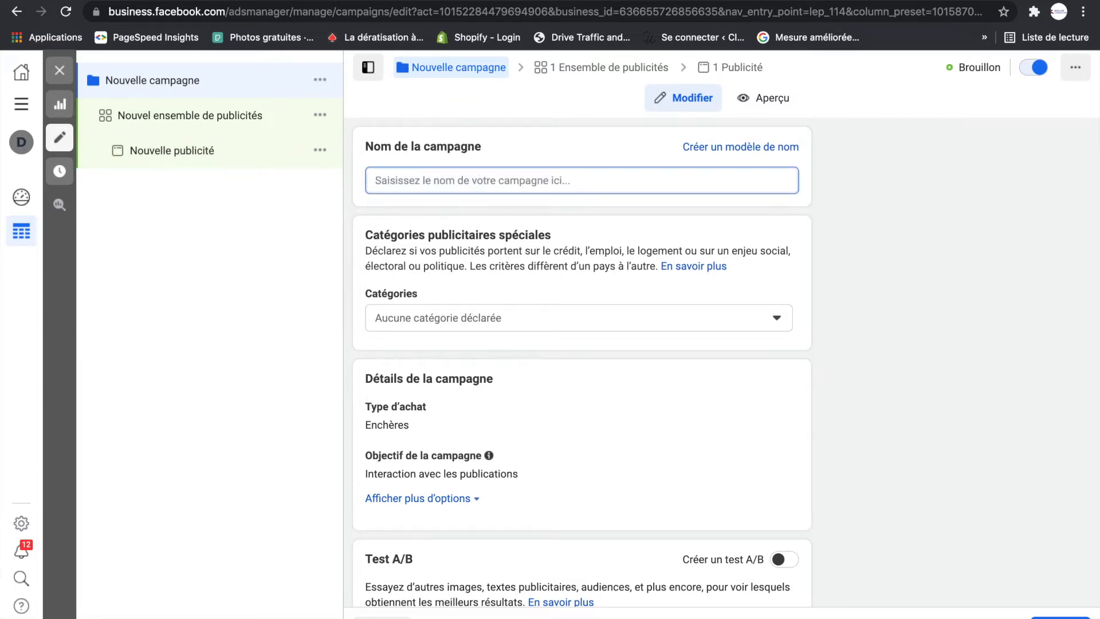
text(Testing)
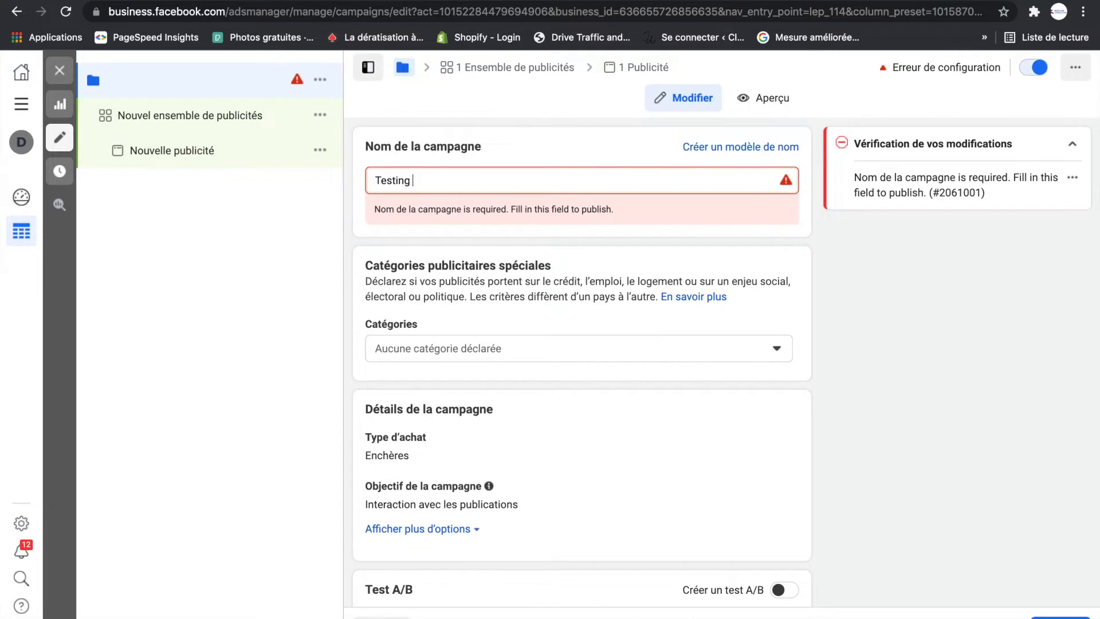
text( 1)
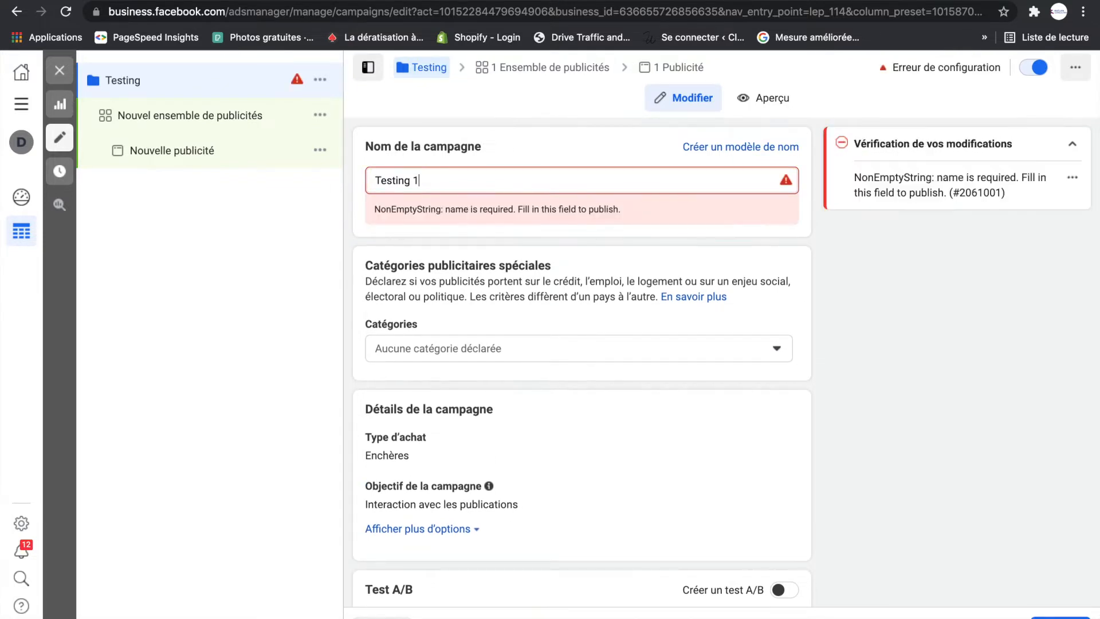
text( inter)
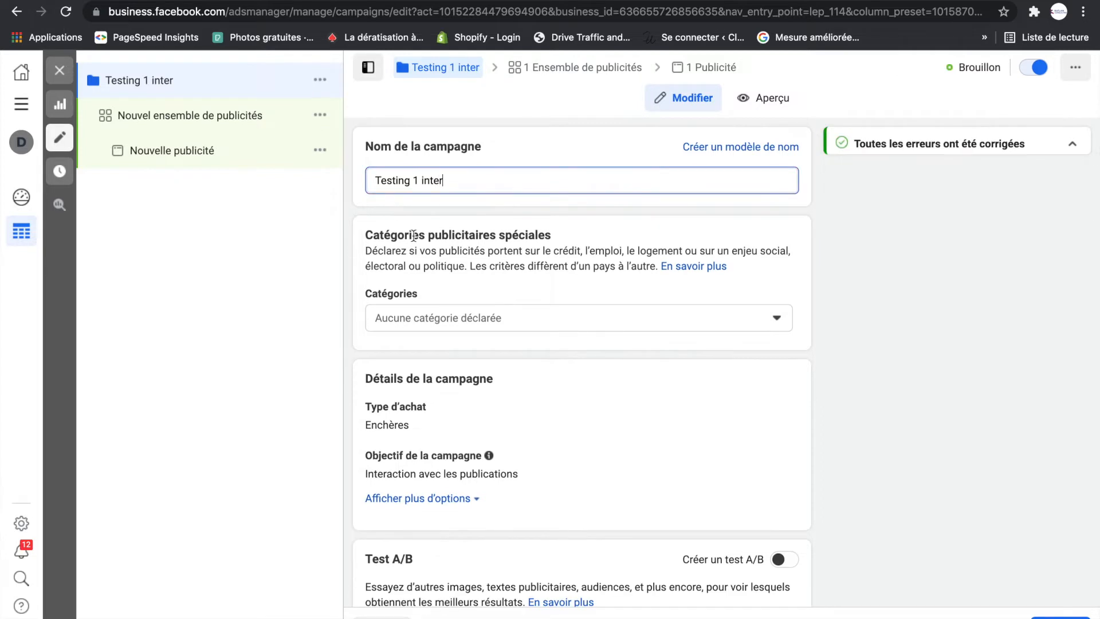
- Go to the campaign's new ad set and examine its optimisation, cost control, budget and schedule settings
scroll(514, 259, down, 3)
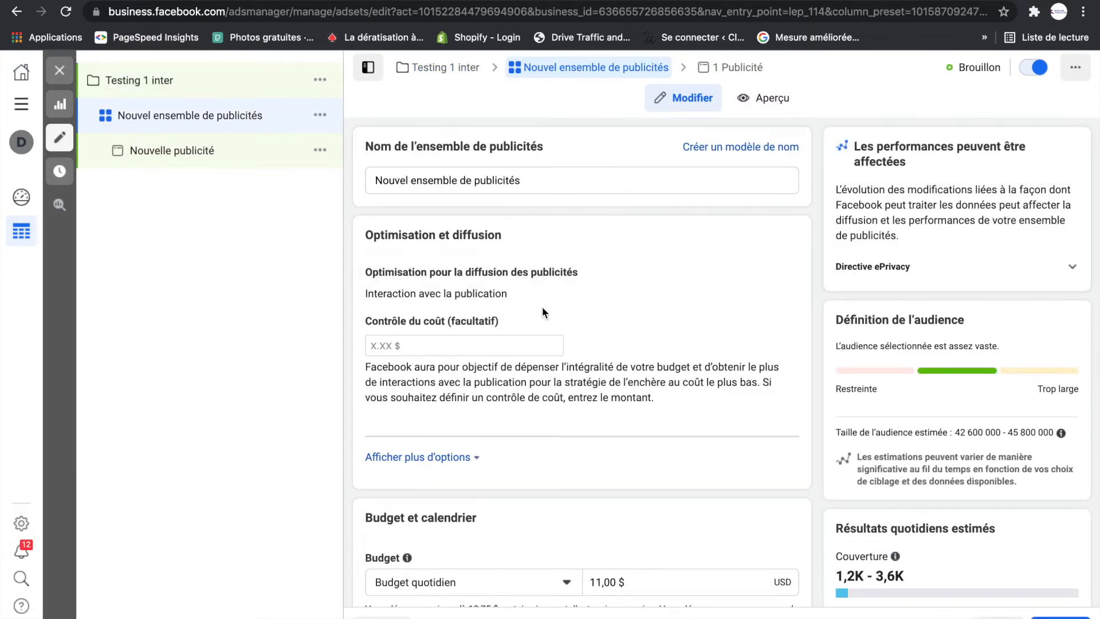
scroll(550, 311, down, 3)
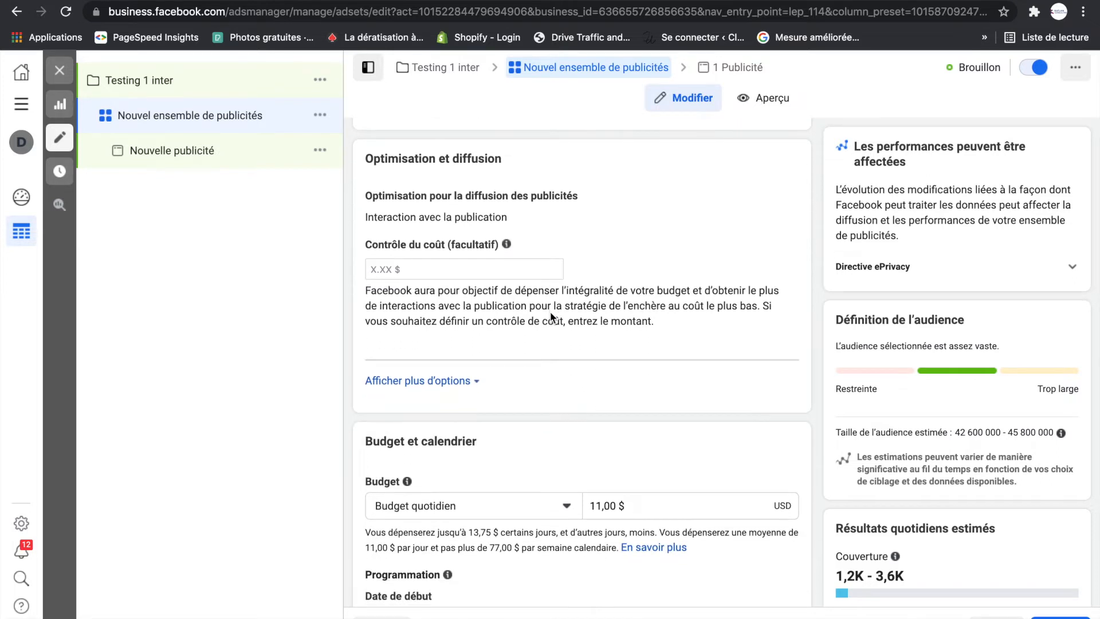
scroll(553, 321, down, 5)
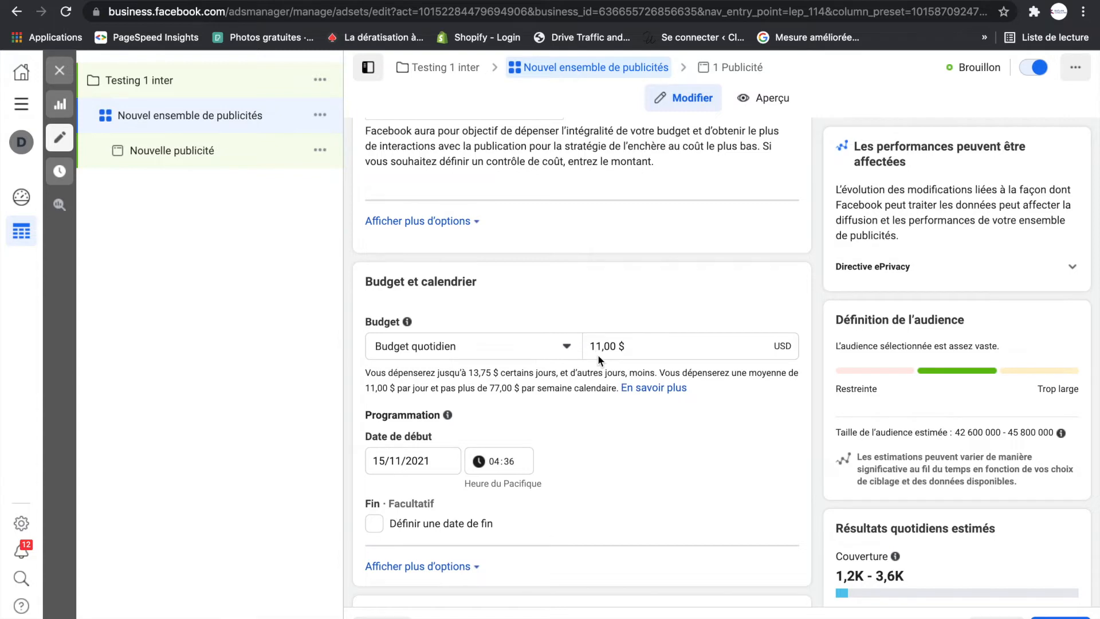
scroll(597, 354, up, 5)
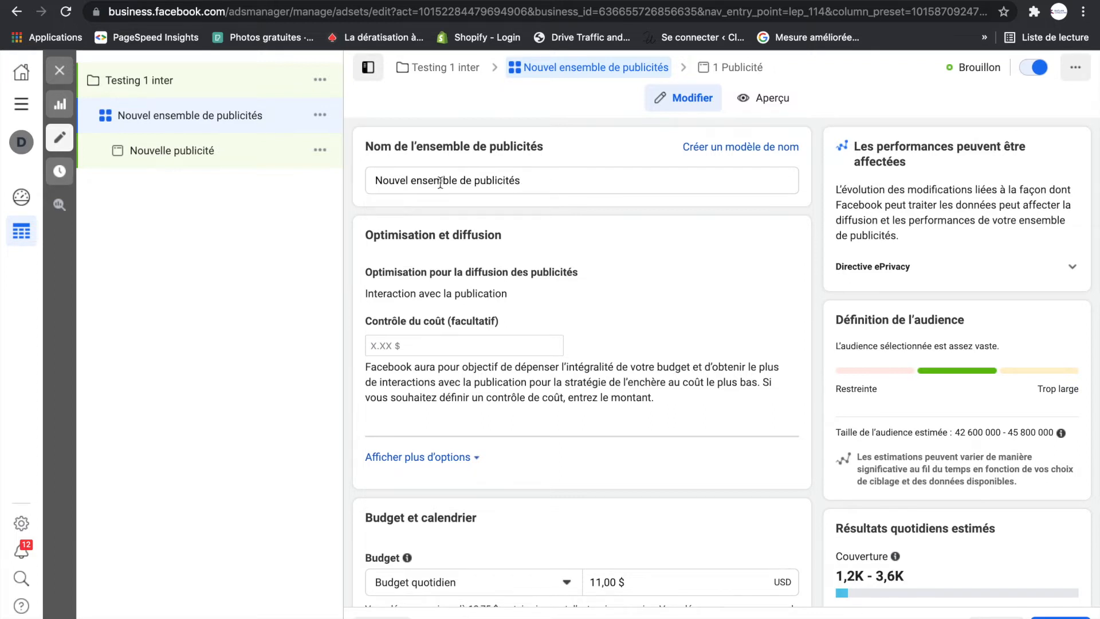
scroll(548, 314, down, 5)
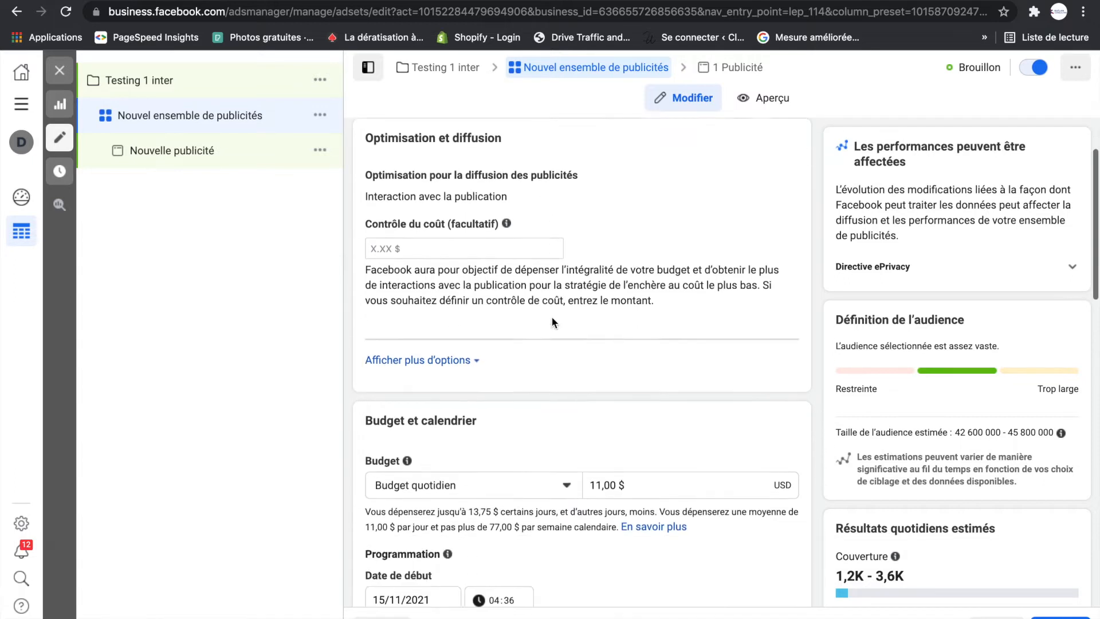
scroll(519, 297, down, 1)
scroll(519, 297, up, 3)
scroll(519, 297, down, 2)
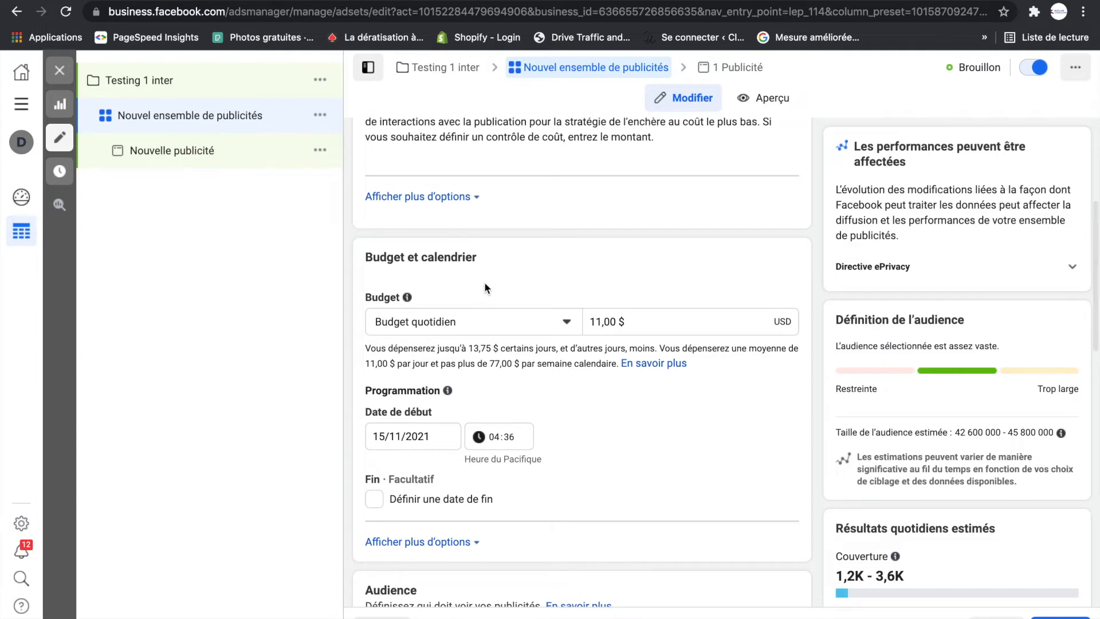
scroll(528, 304, down, 1)
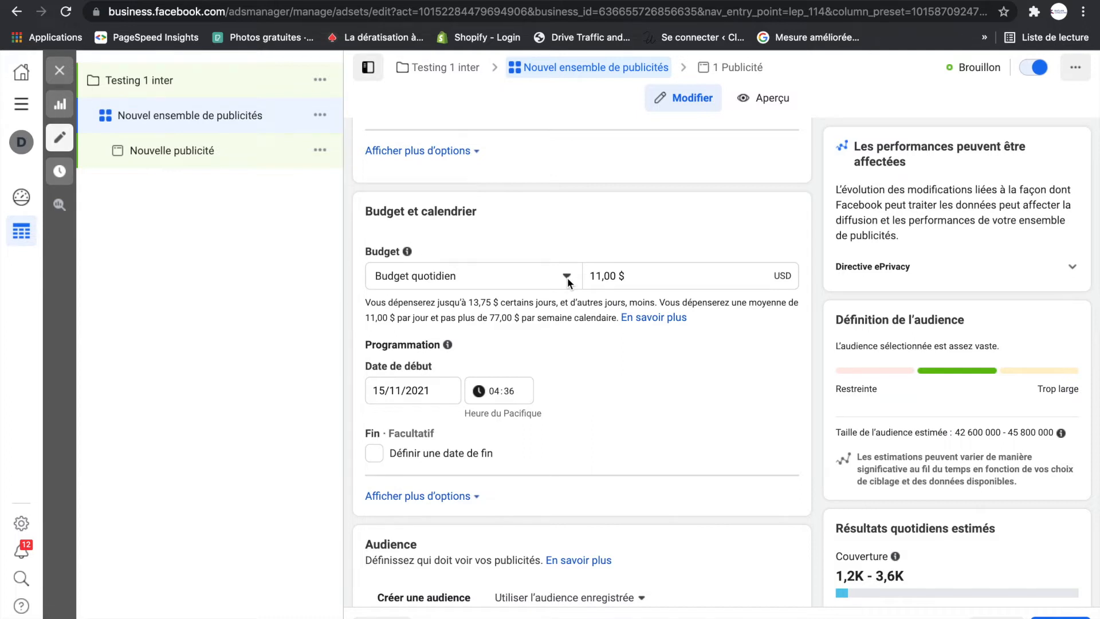
- Set the ad set's daily budget to 5,00 $
click(601, 277)
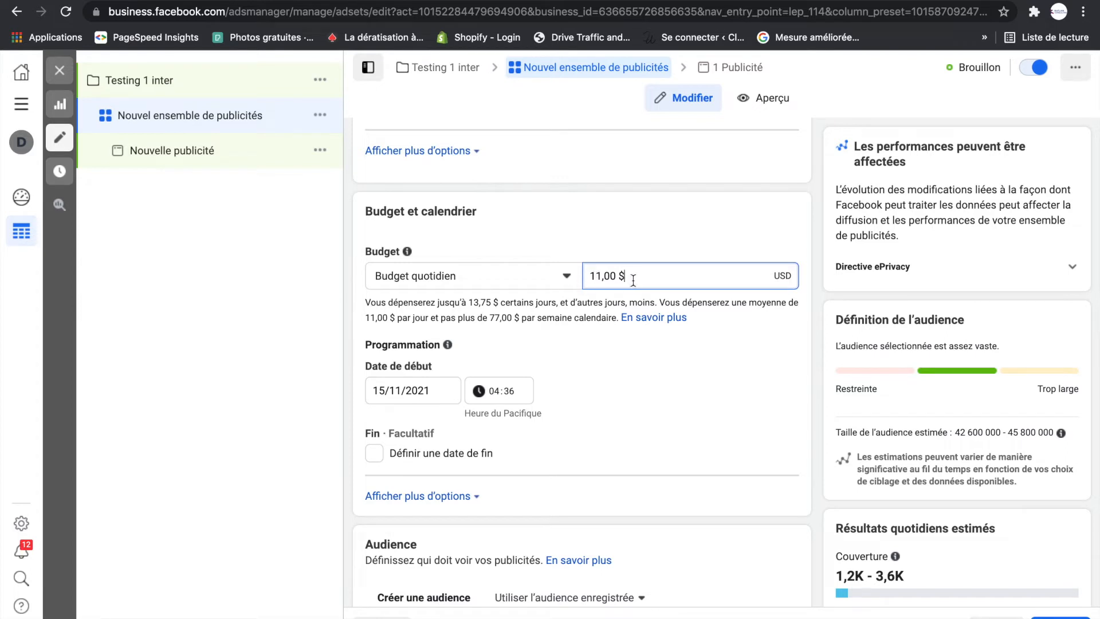
click(601, 277)
key(BackSpace)
key(BackSpace)
text(5)
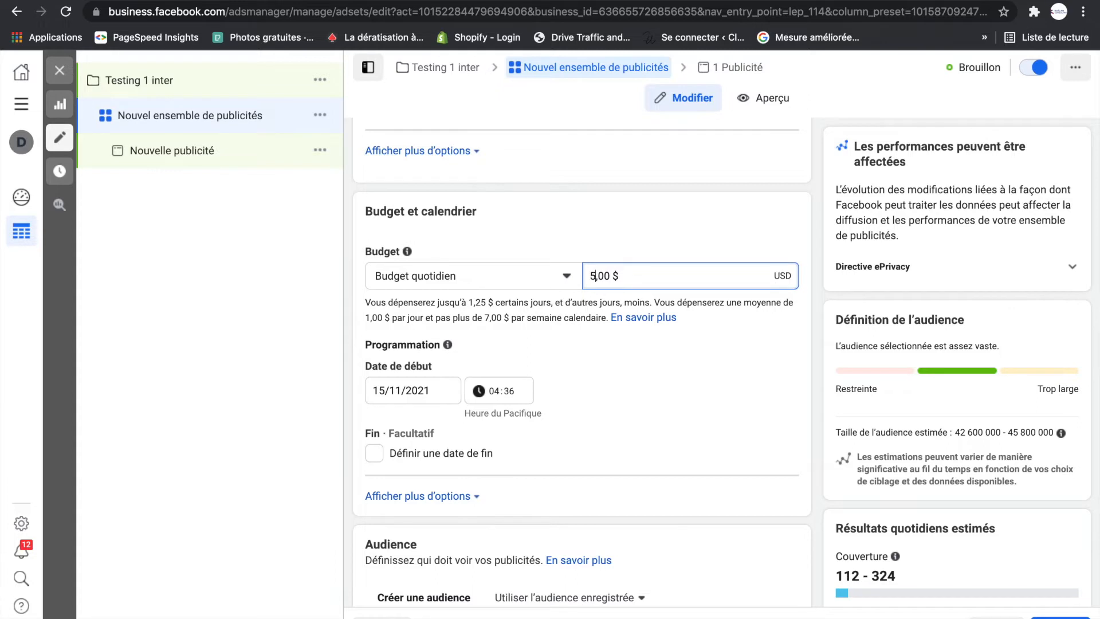
click(738, 352)
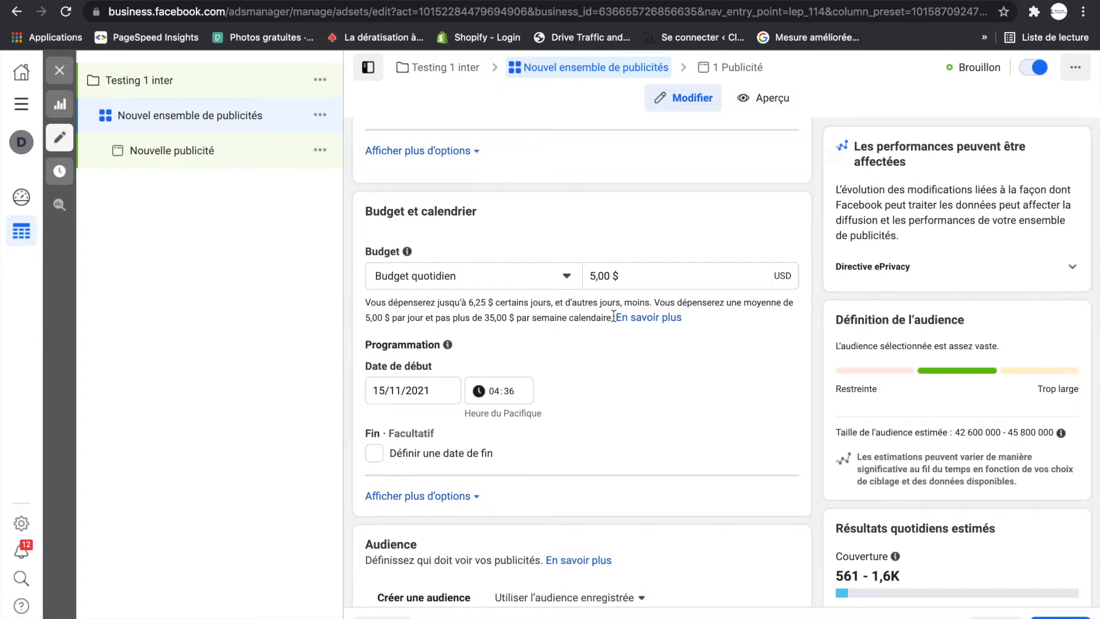
- Examine the ad set's schedule and audience settings, including the list of existing custom audiences
scroll(593, 394, down, 2)
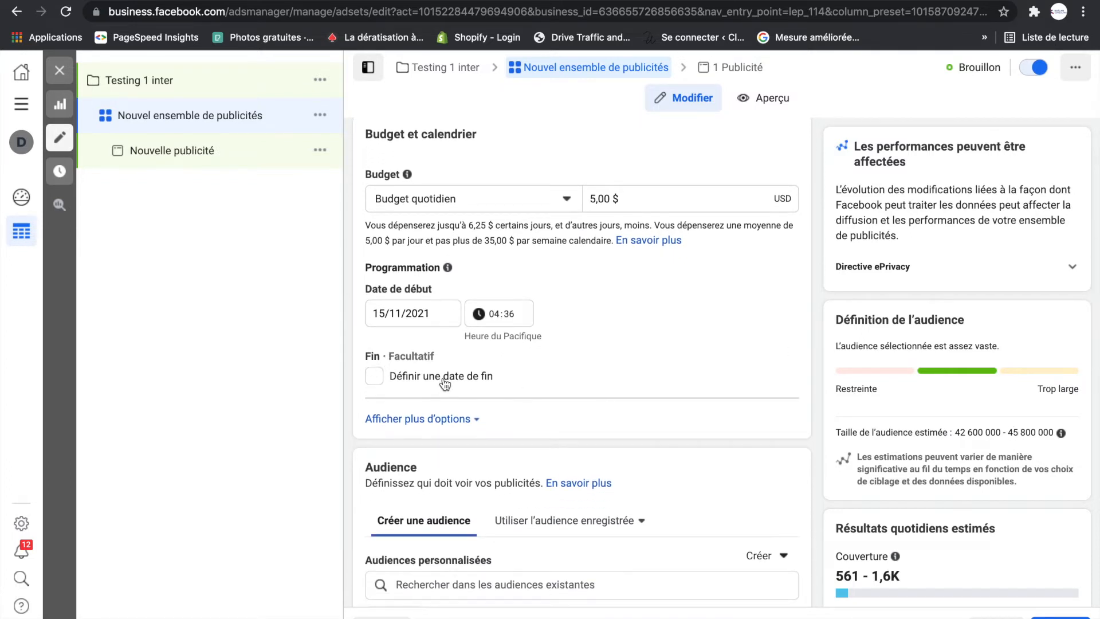
scroll(447, 382, down, 1)
scroll(448, 385, down, 2)
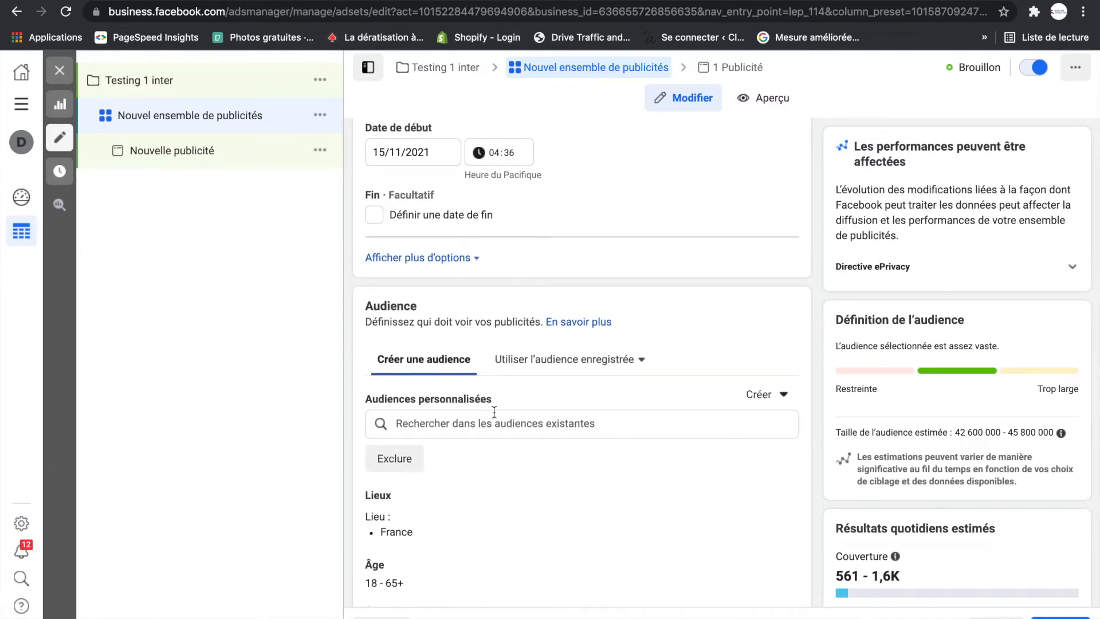
scroll(491, 401, down, 1)
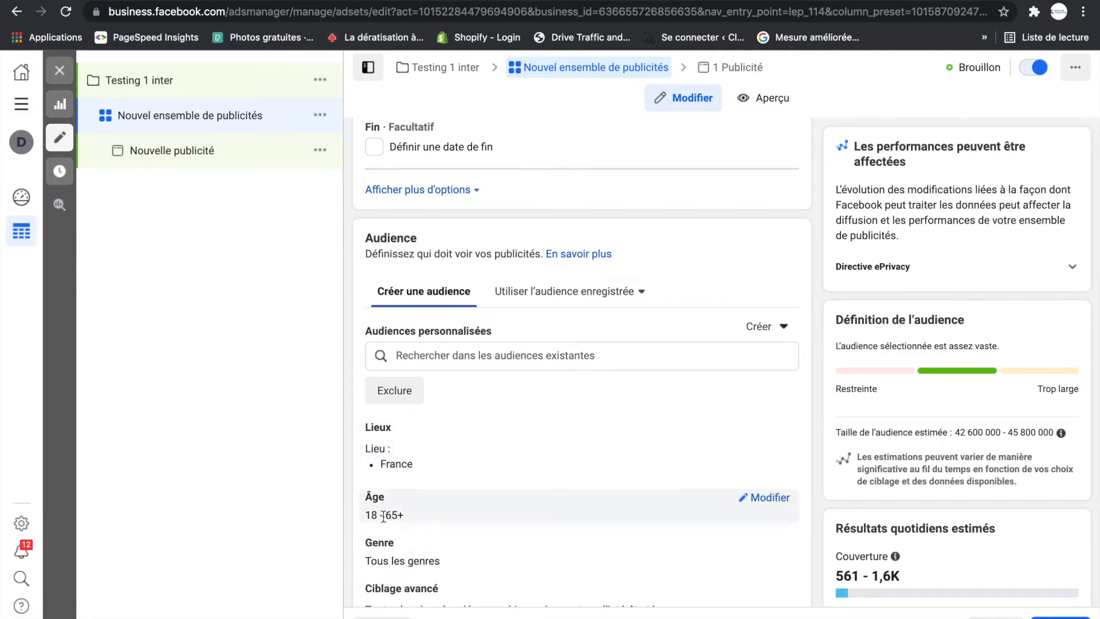
scroll(383, 504, down, 2)
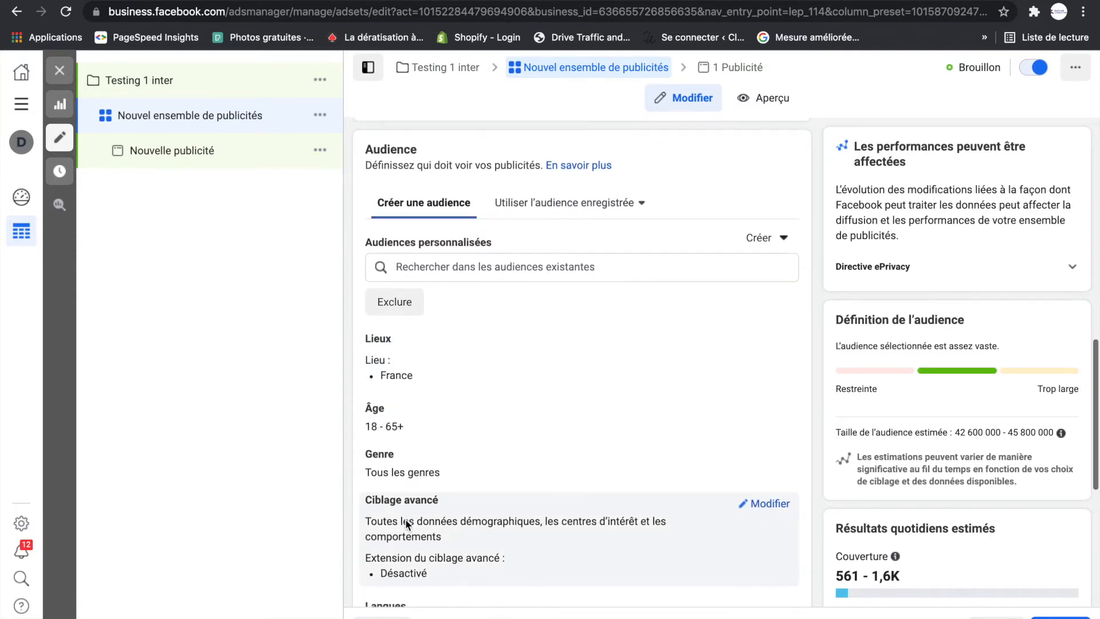
scroll(404, 520, down, 2)
scroll(405, 517, up, 3)
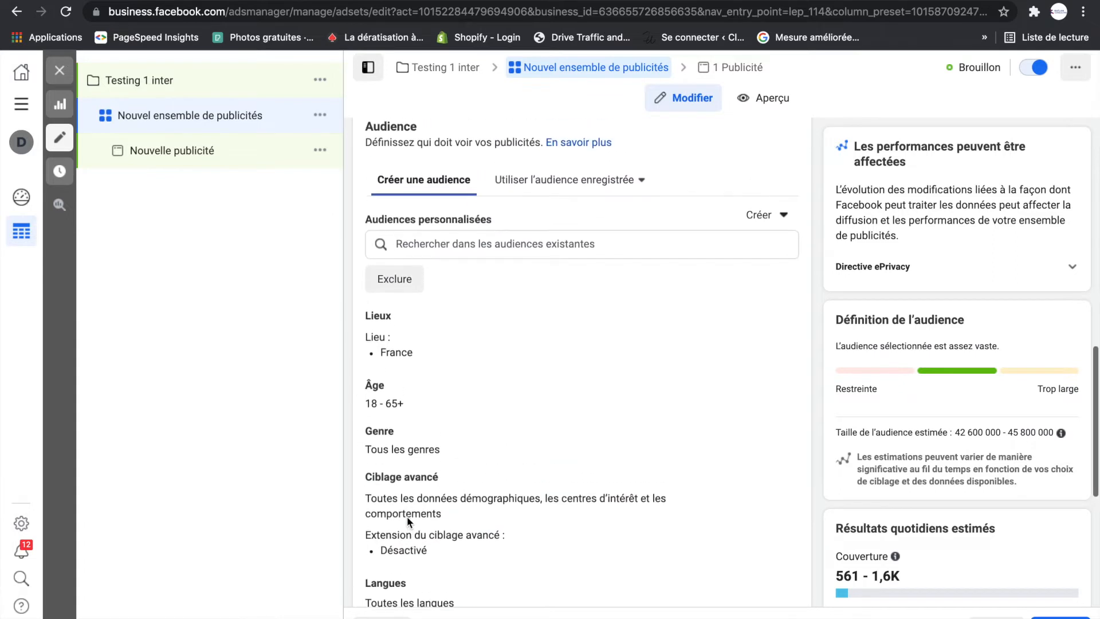
scroll(407, 516, up, 2)
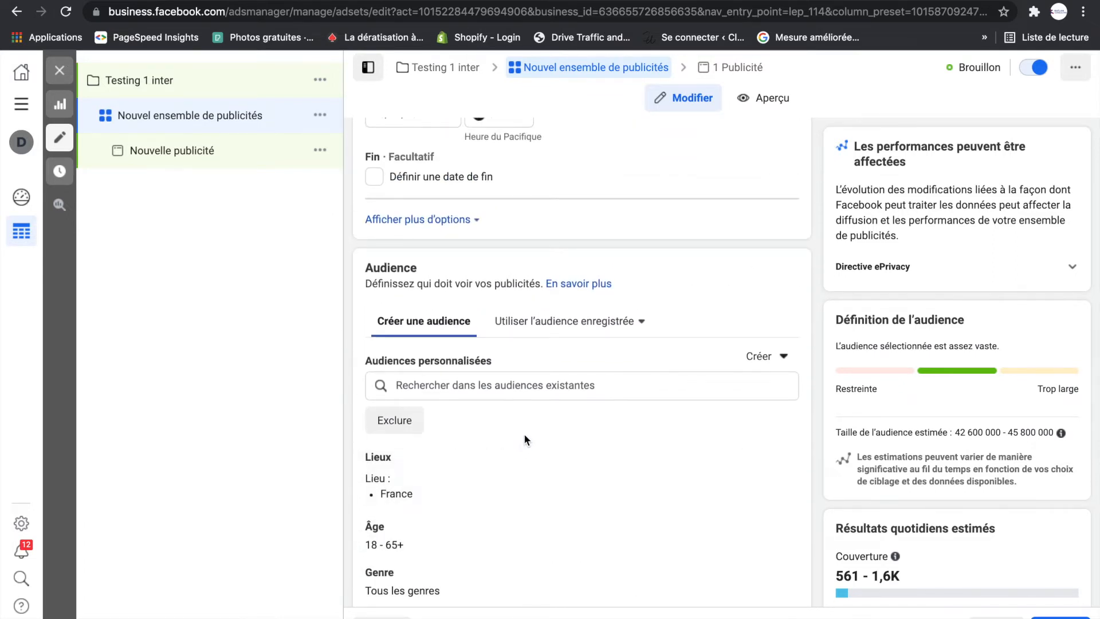
scroll(561, 421, up, 2)
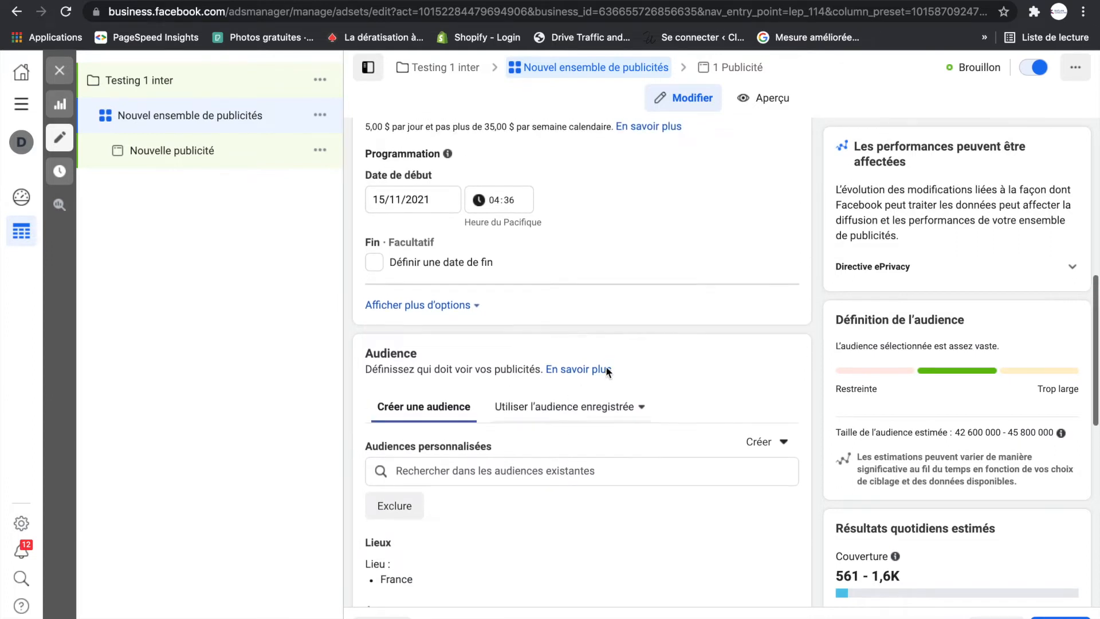
click(485, 467)
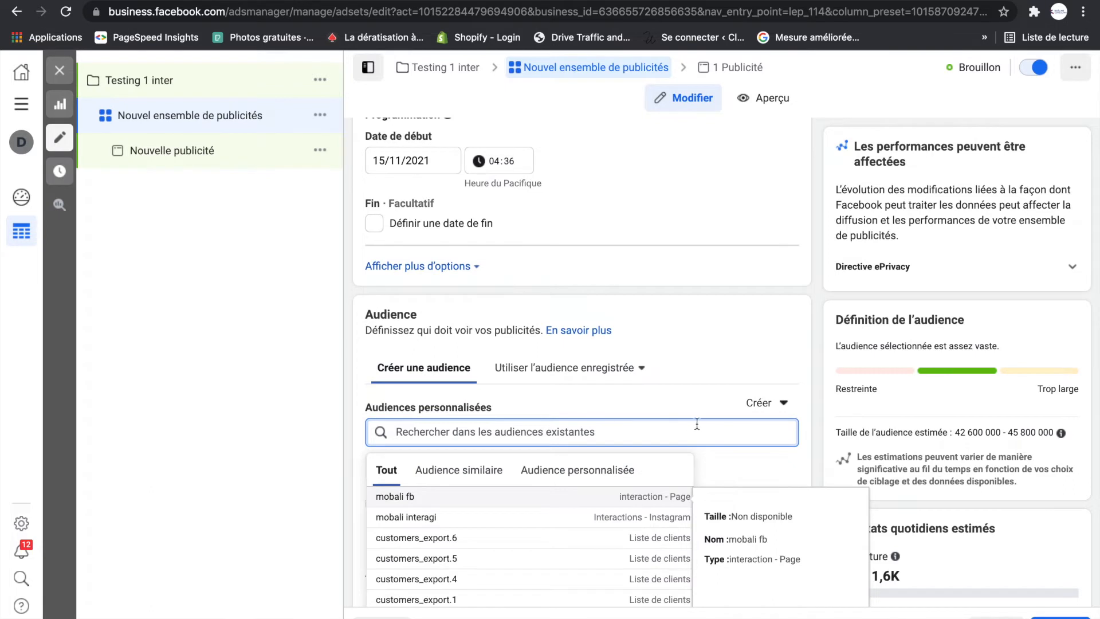
click(738, 395)
scroll(424, 401, down, 1)
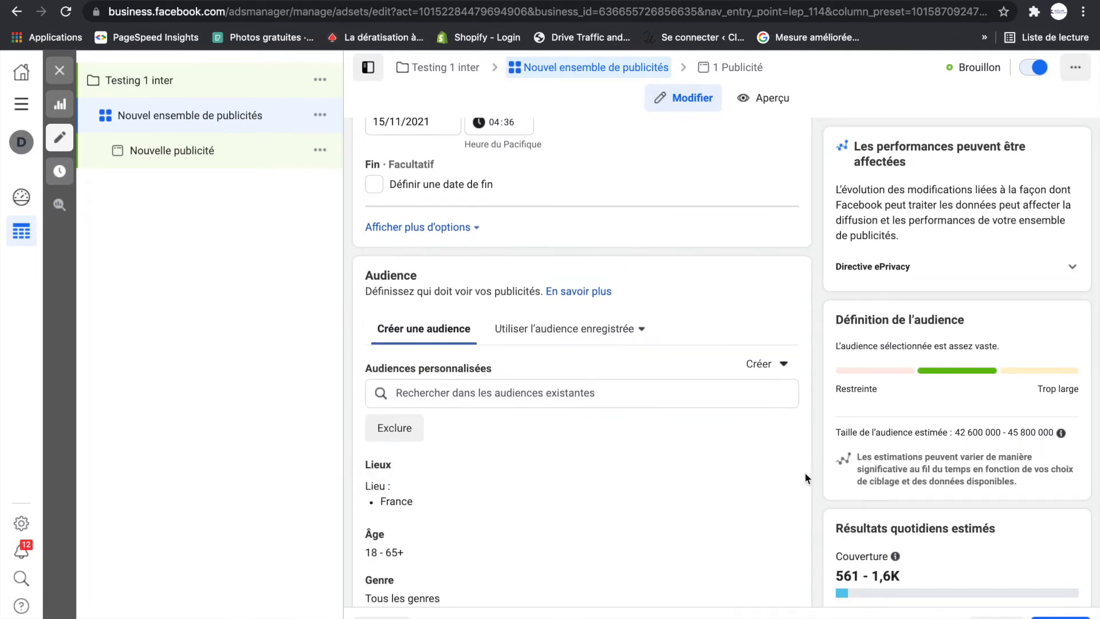
- Edit the audience's location targeting for France to reach only "Personnes habitant ici"
click(777, 470)
scroll(633, 455, down, 3)
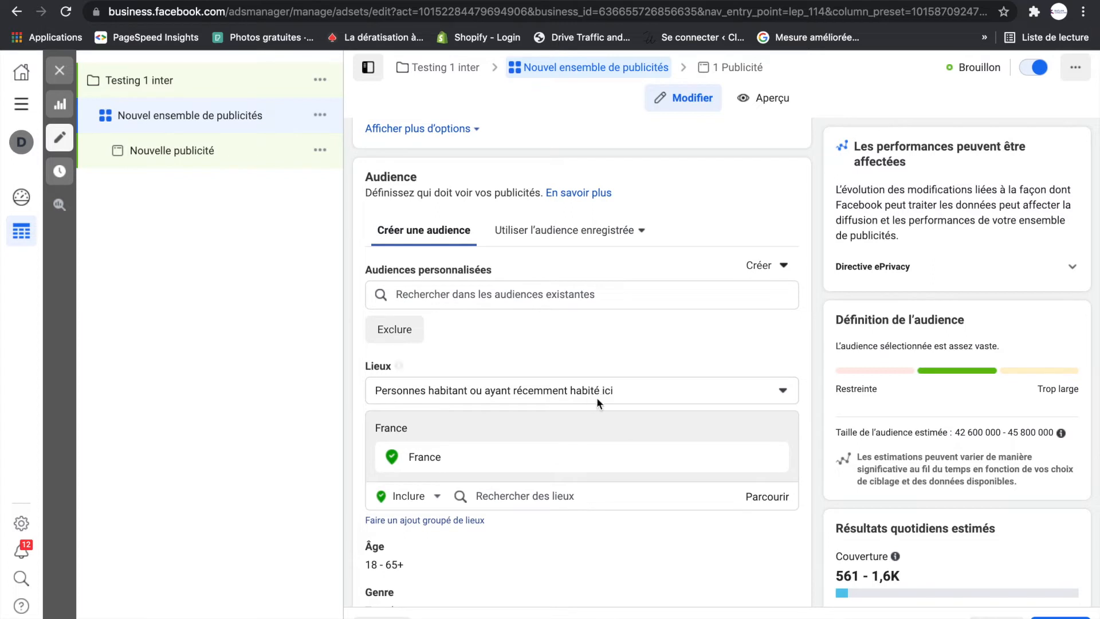
click(783, 390)
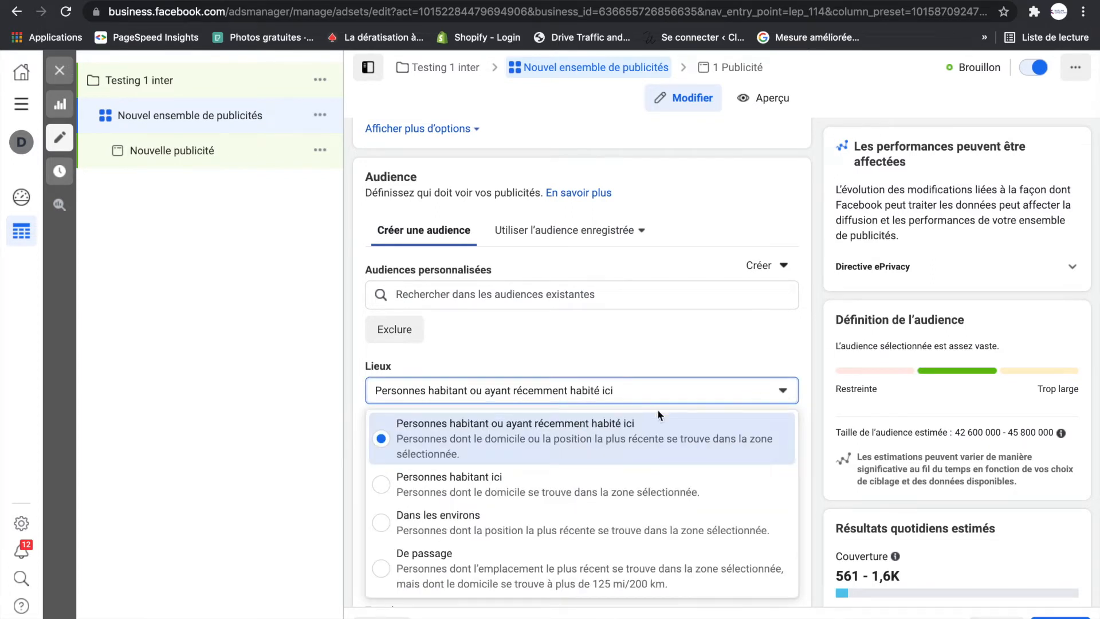
click(383, 488)
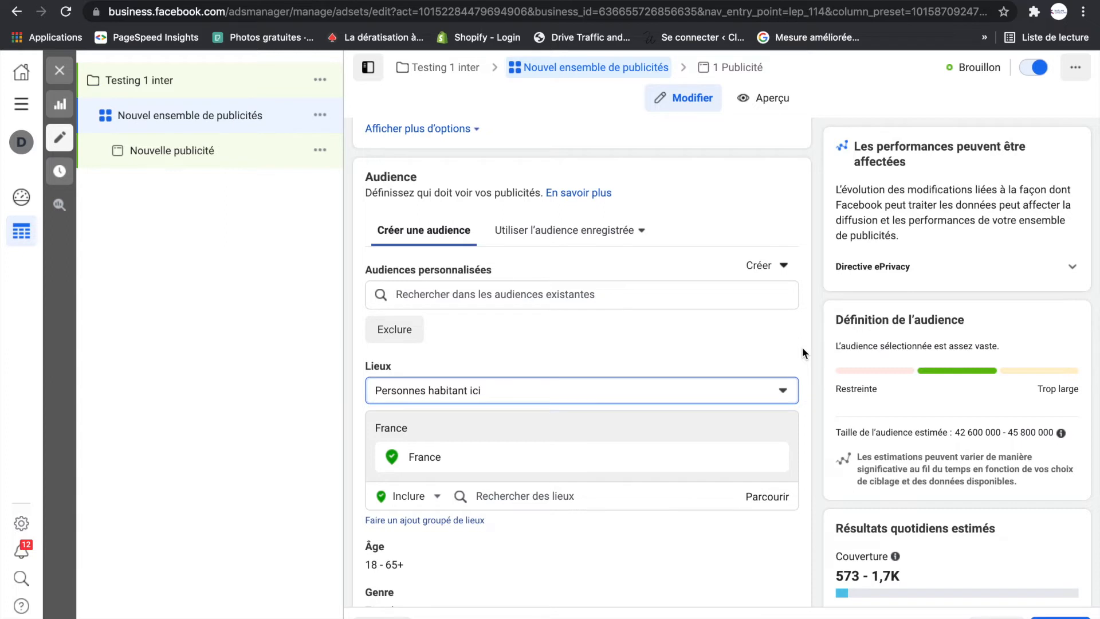
- Set the audience's minimum age to 25
scroll(811, 358, down, 3)
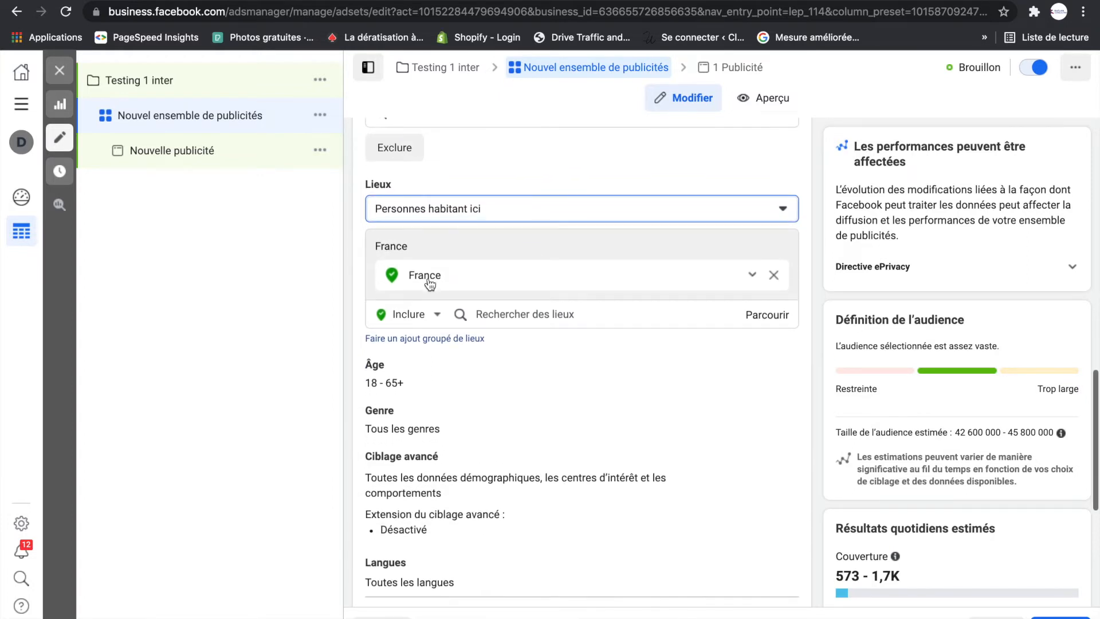
mouse_move(400, 372)
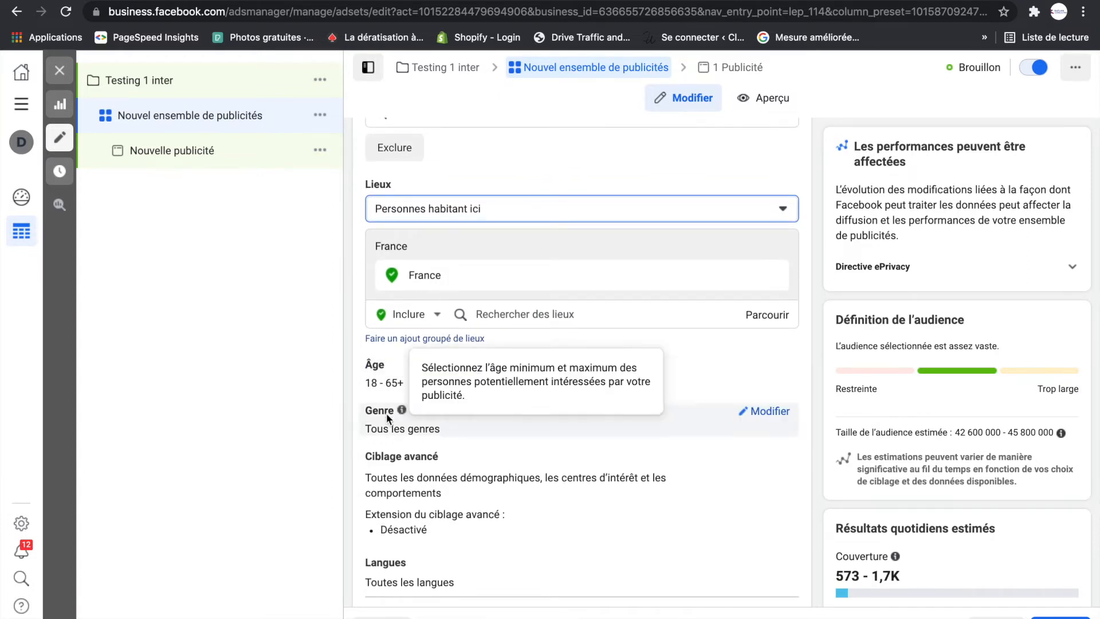
mouse_move(400, 410)
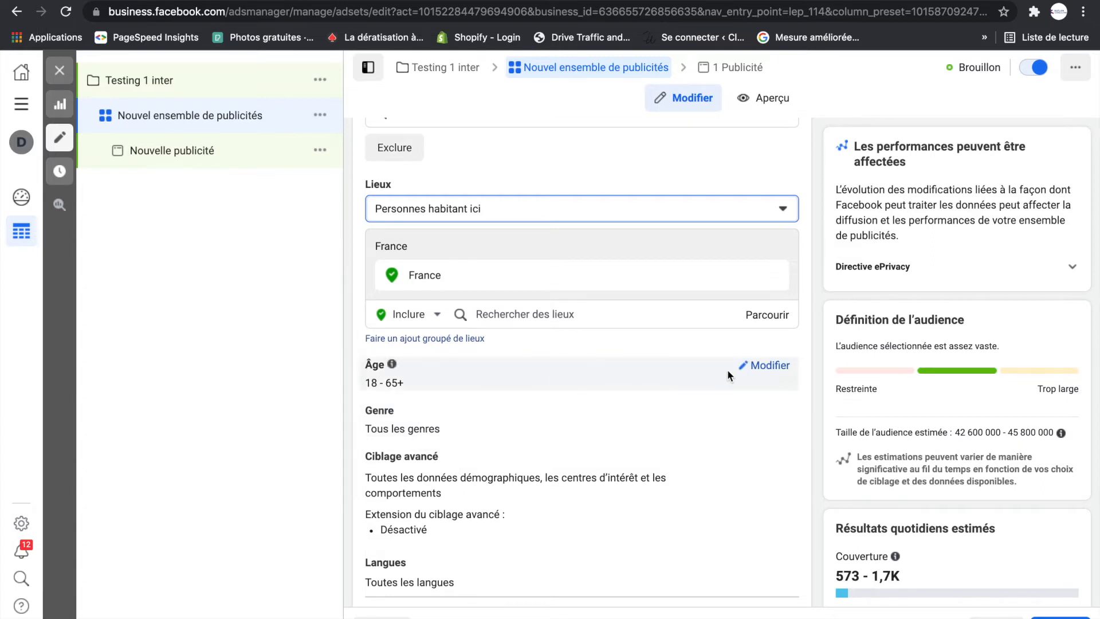
click(771, 370)
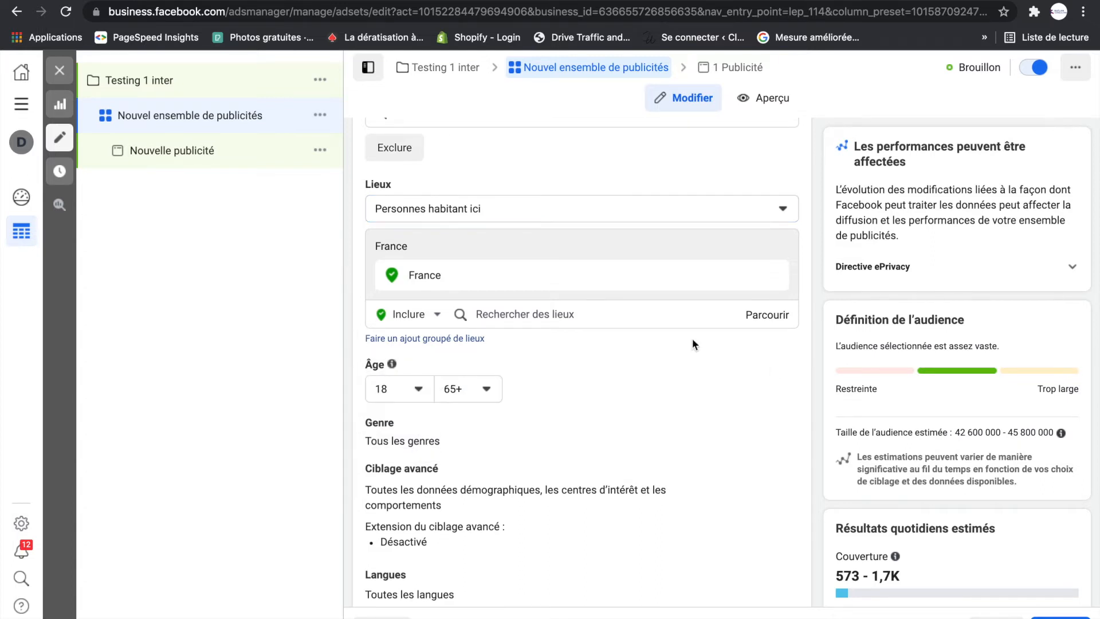
click(419, 392)
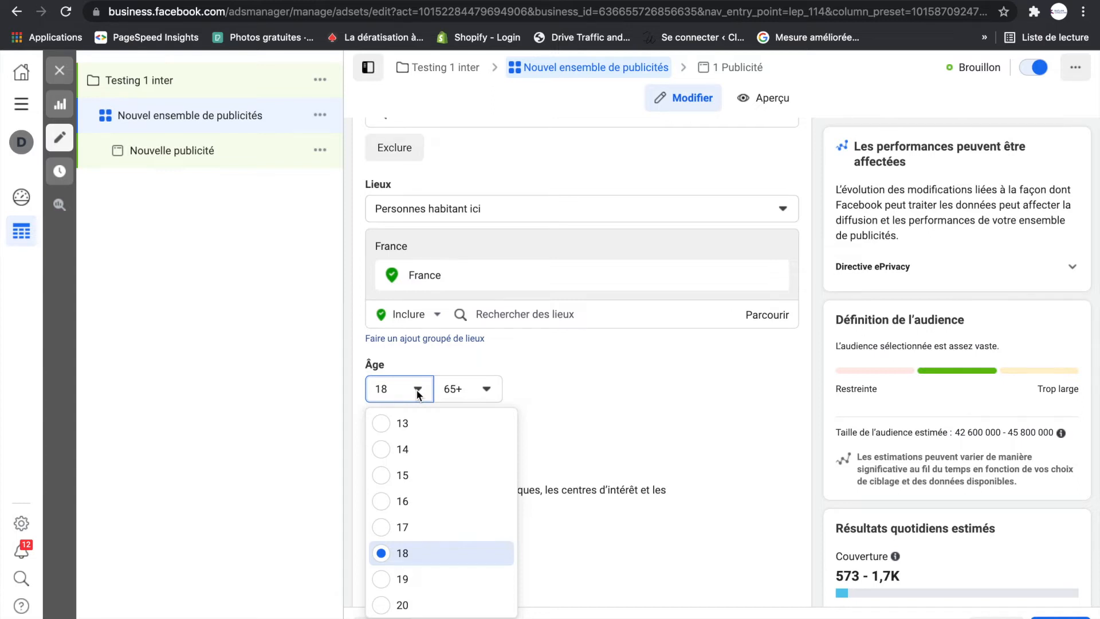
scroll(424, 470, down, 3)
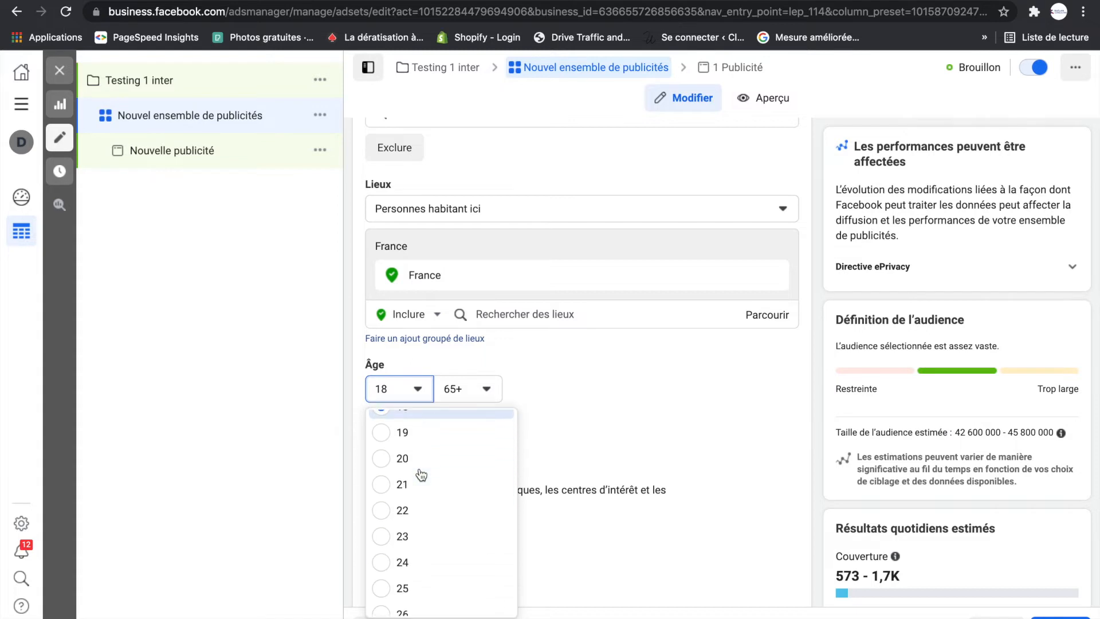
scroll(424, 467, down, 3)
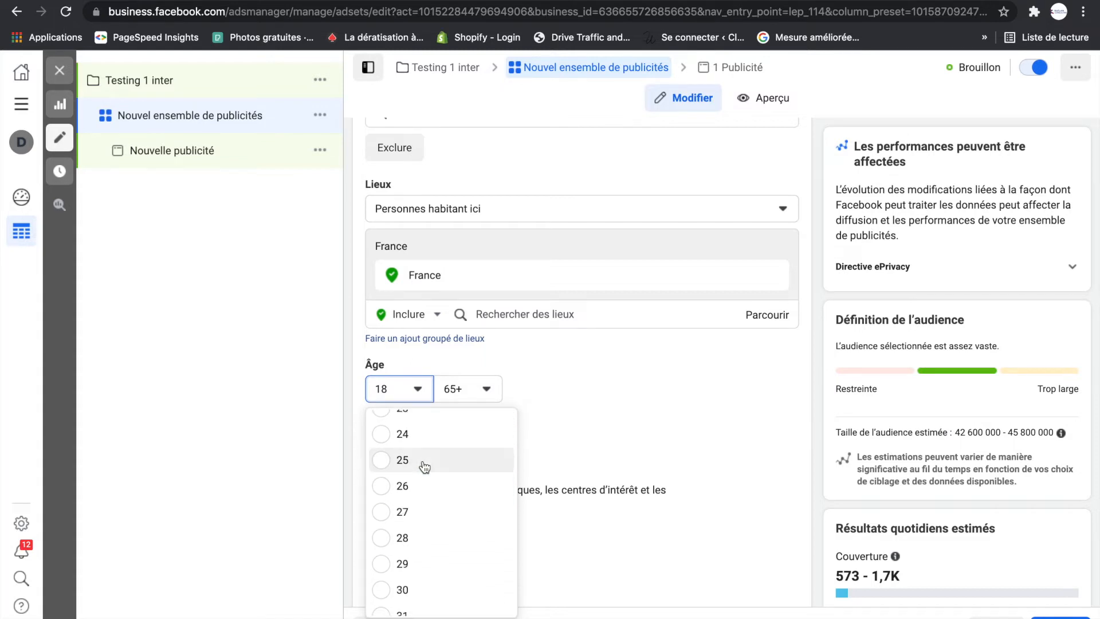
scroll(424, 467, up, 1)
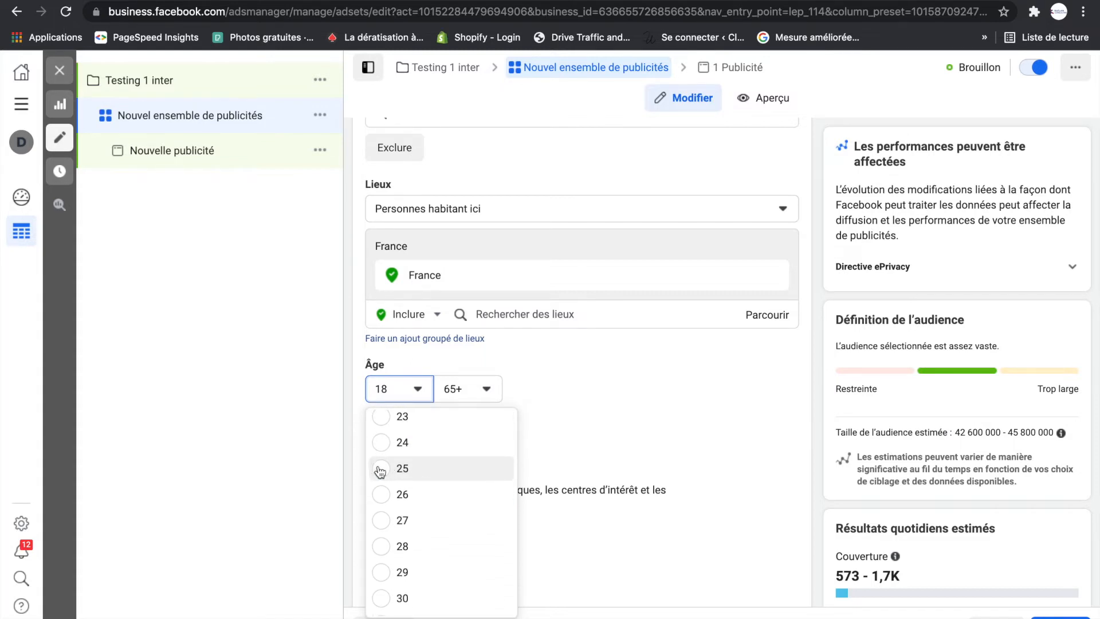
click(381, 469)
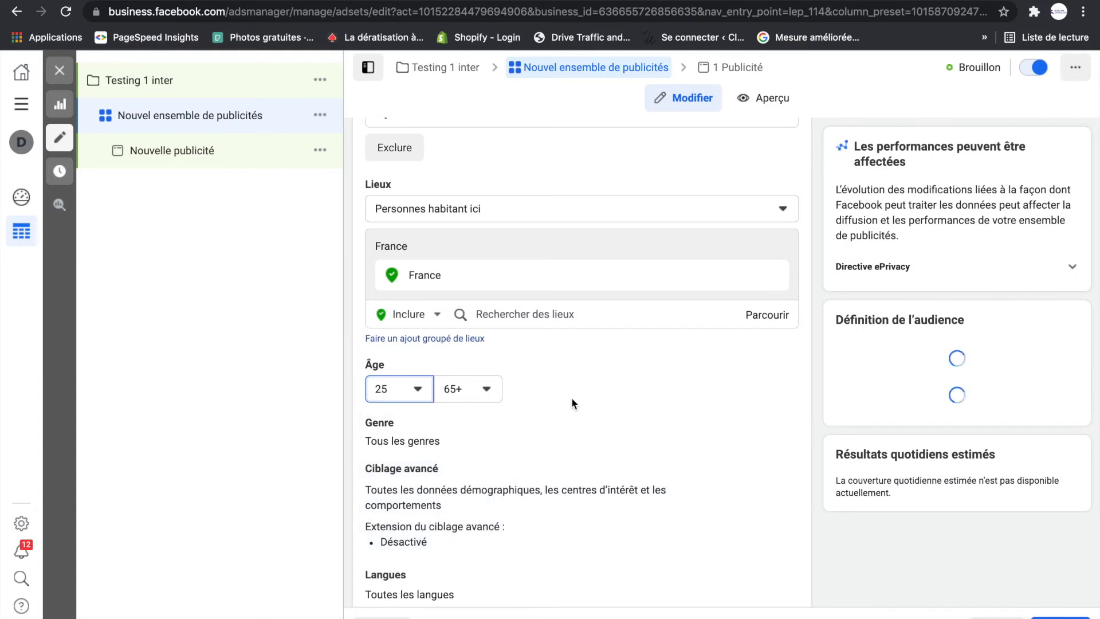
- Set the audience's maximum age to 50
click(488, 390)
scroll(490, 475, up, 4)
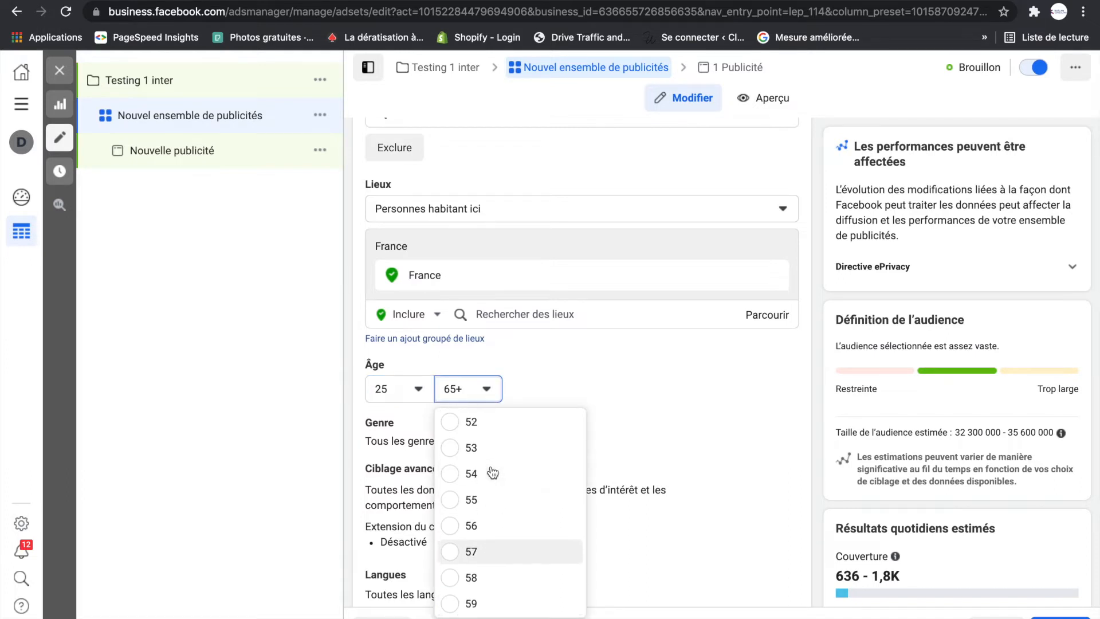
scroll(492, 473, up, 4)
click(450, 476)
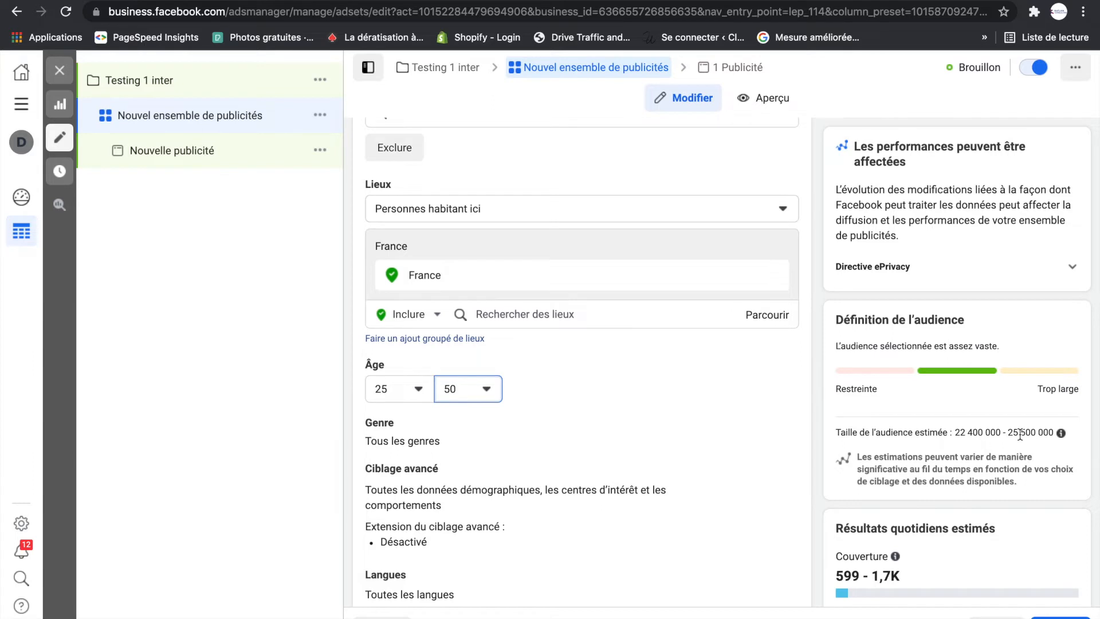
- Open the gender options for editing and include the interest "Marketing numérique" in the advanced targeting
scroll(530, 421, down, 1)
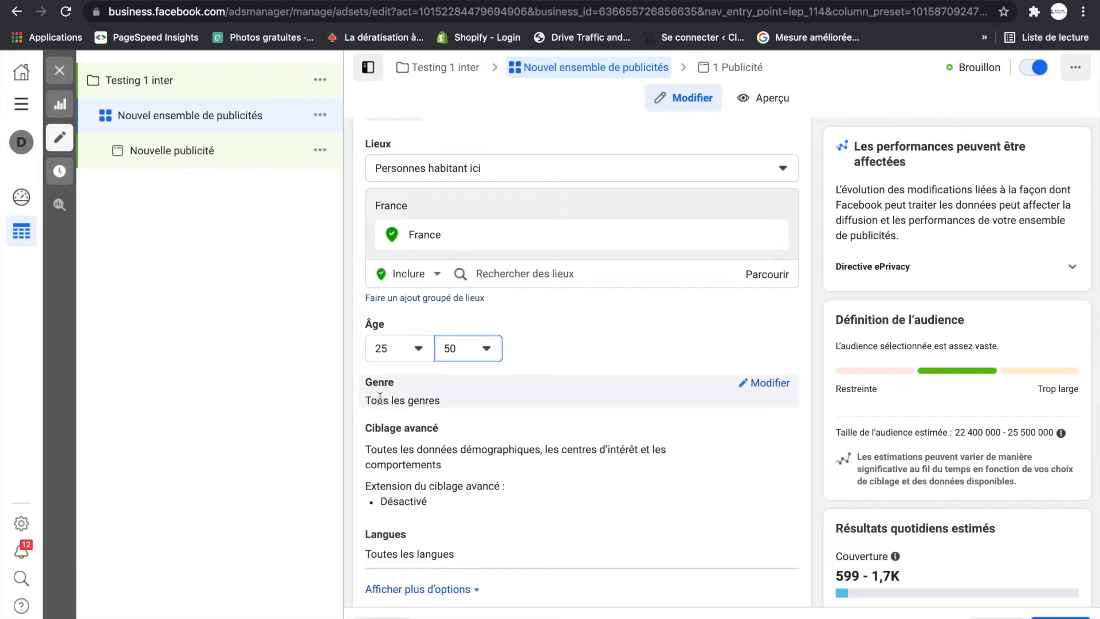
click(758, 385)
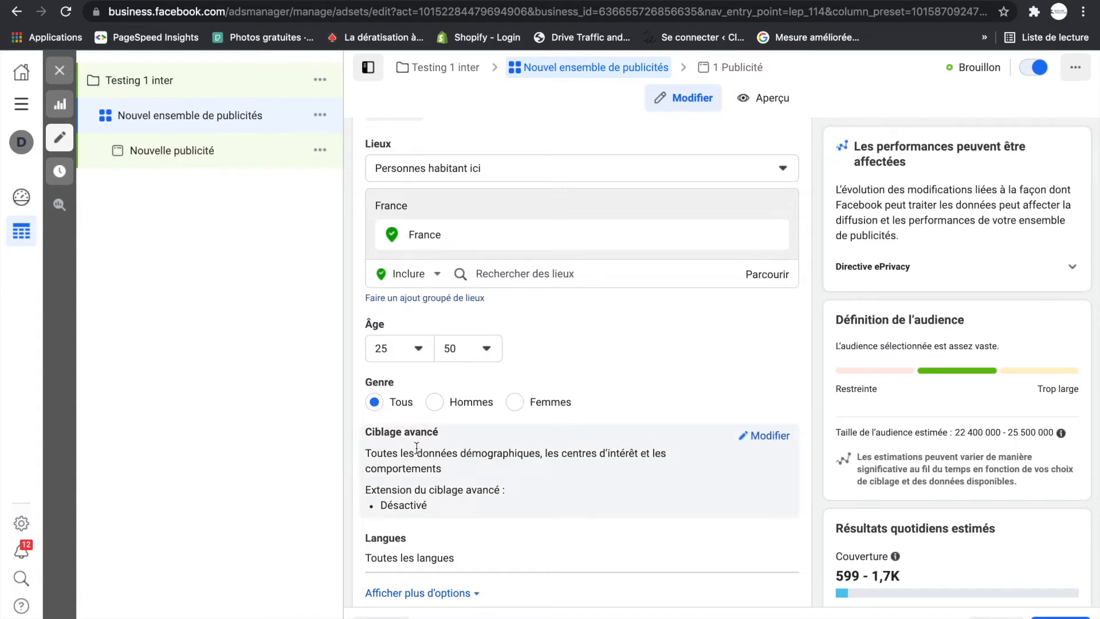
click(760, 438)
scroll(598, 469, down, 1)
scroll(598, 468, down, 2)
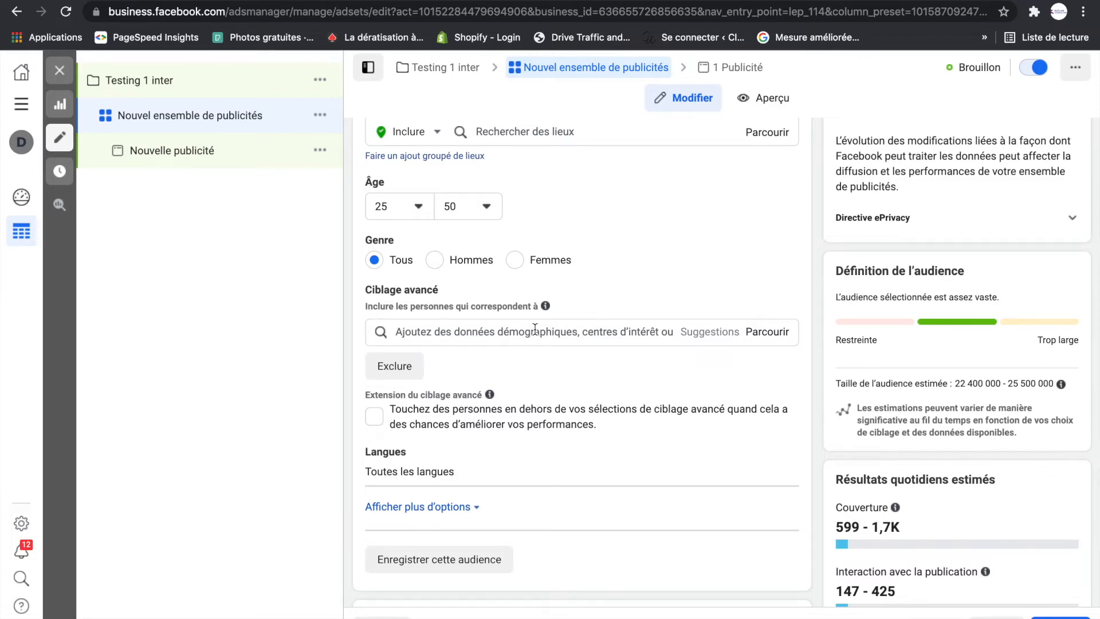
click(535, 329)
text(mar)
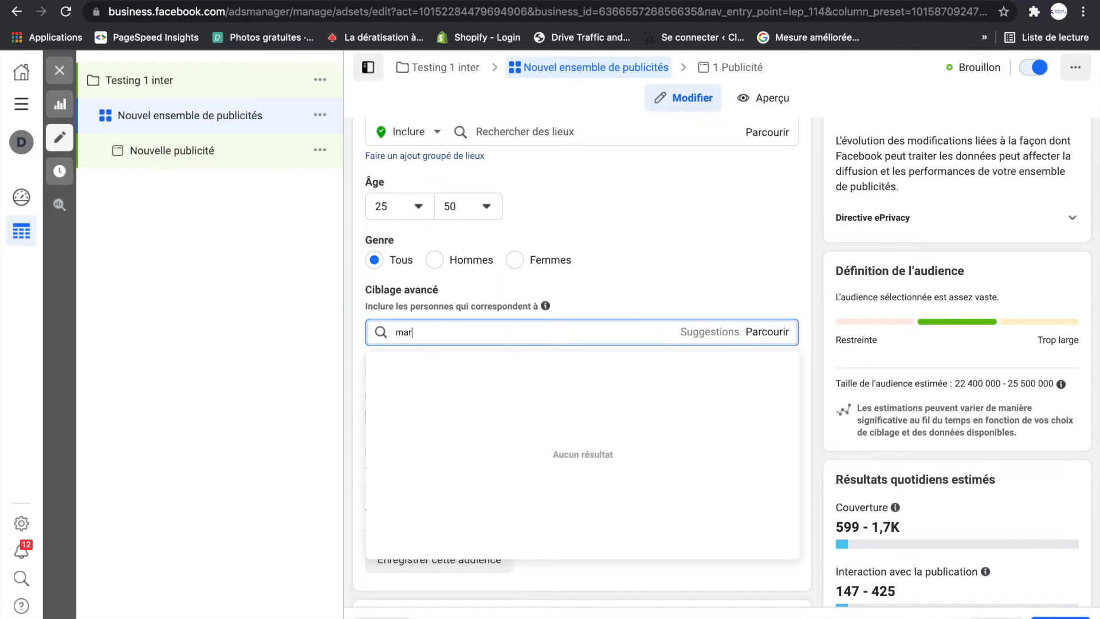
text(keting)
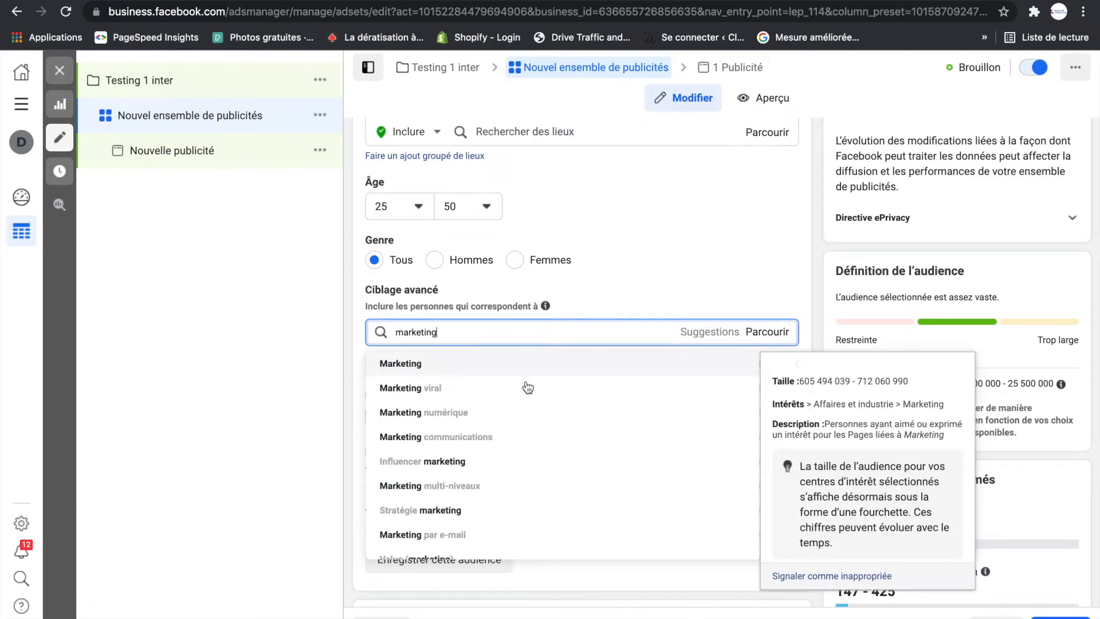
click(456, 415)
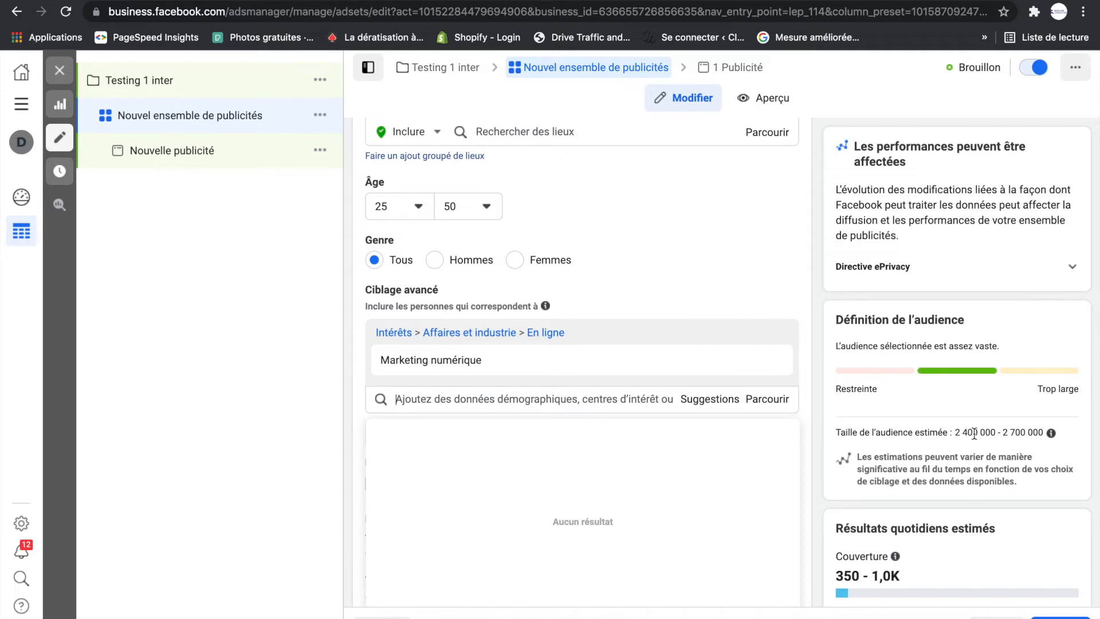
- Show the targeting suggestions and add the interest "Marketing des médias sociaux"
mouse_move(449, 376)
mouse_move(375, 362)
click(712, 404)
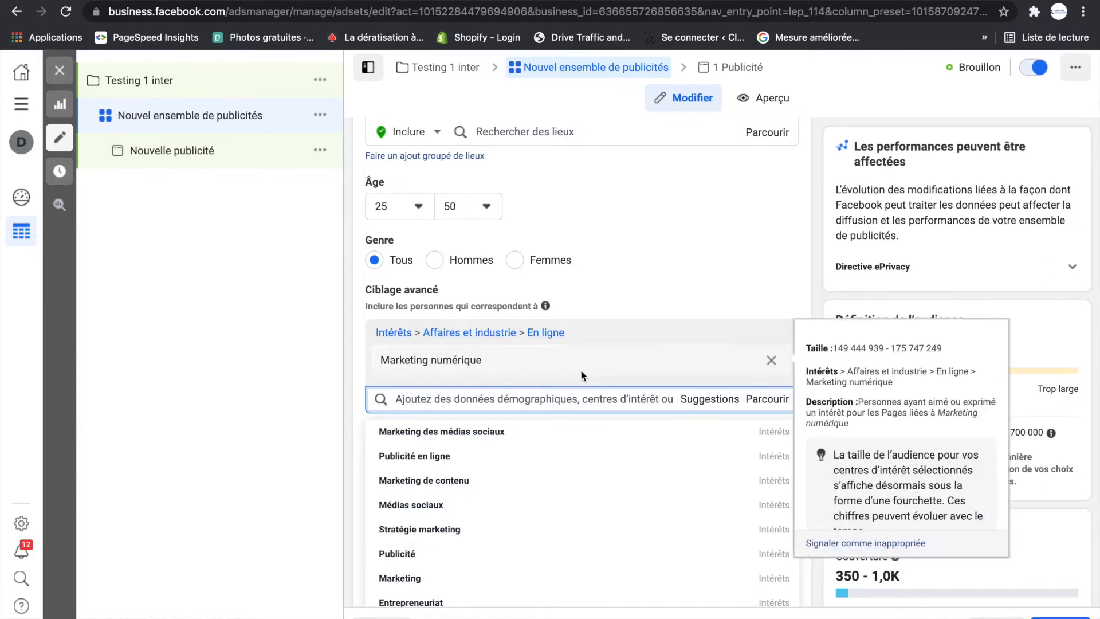
mouse_move(471, 442)
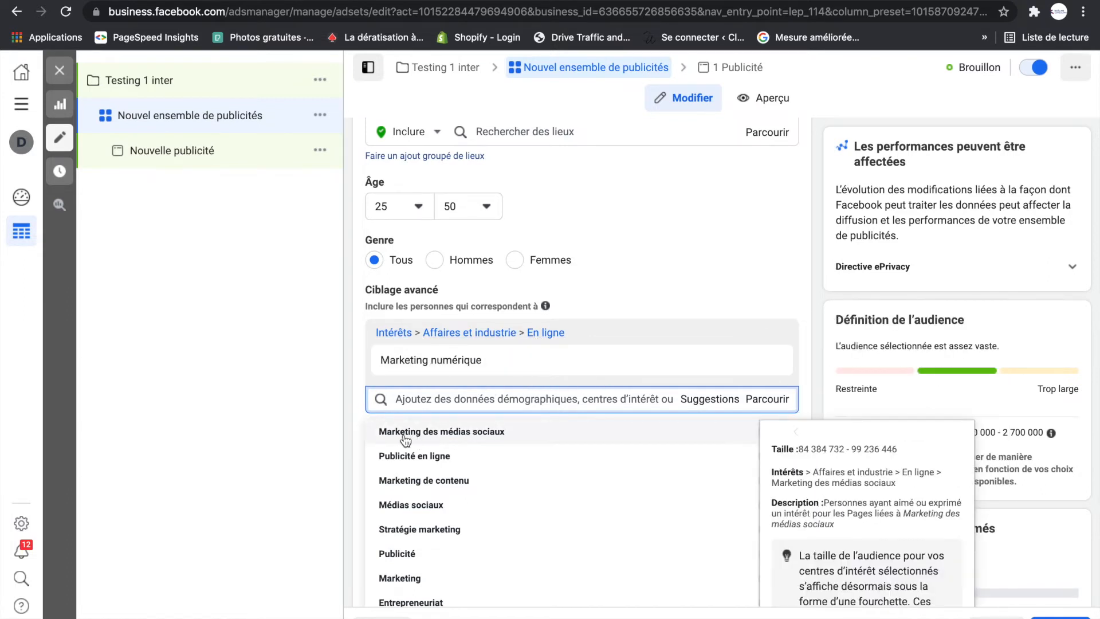
click(451, 436)
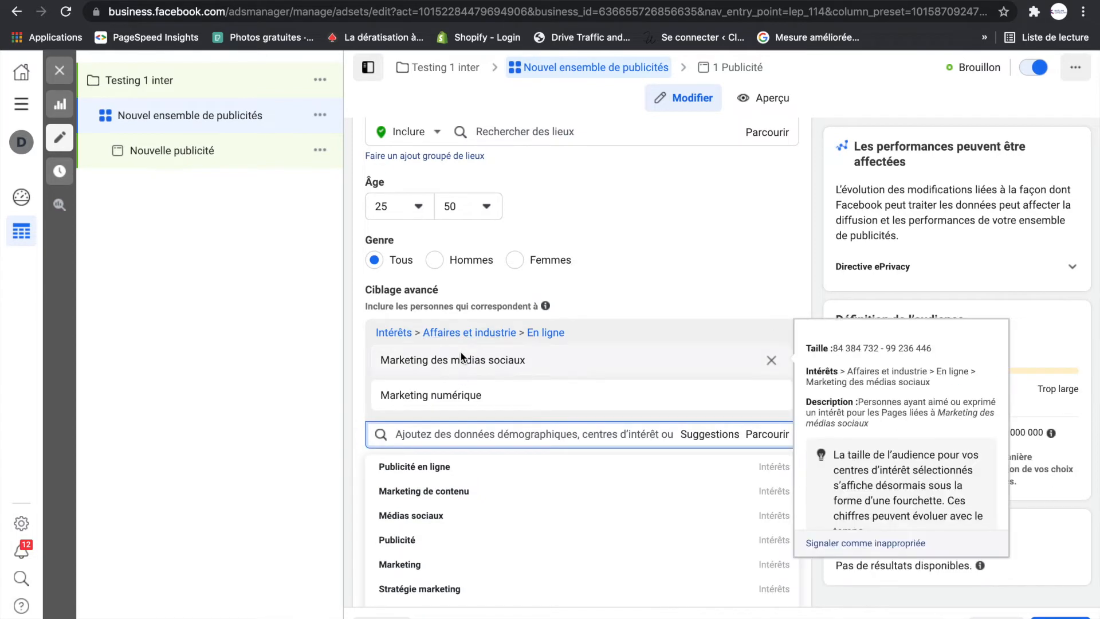
- Add the suggested interest "Digital media" to the advanced targeting
mouse_move(410, 399)
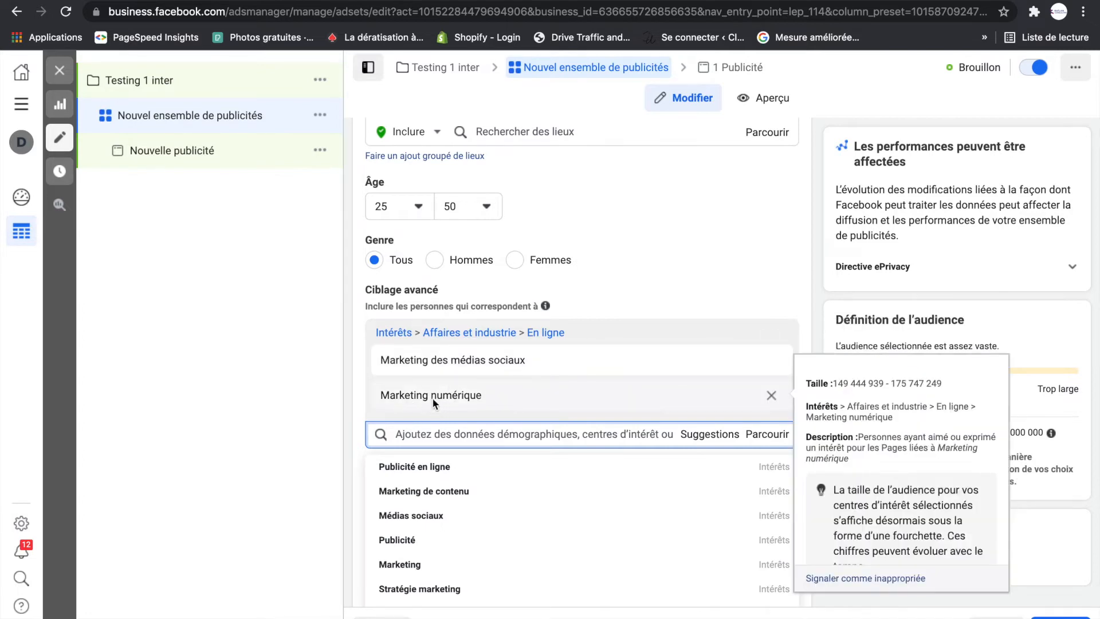
mouse_move(451, 524)
scroll(452, 529, down, 4)
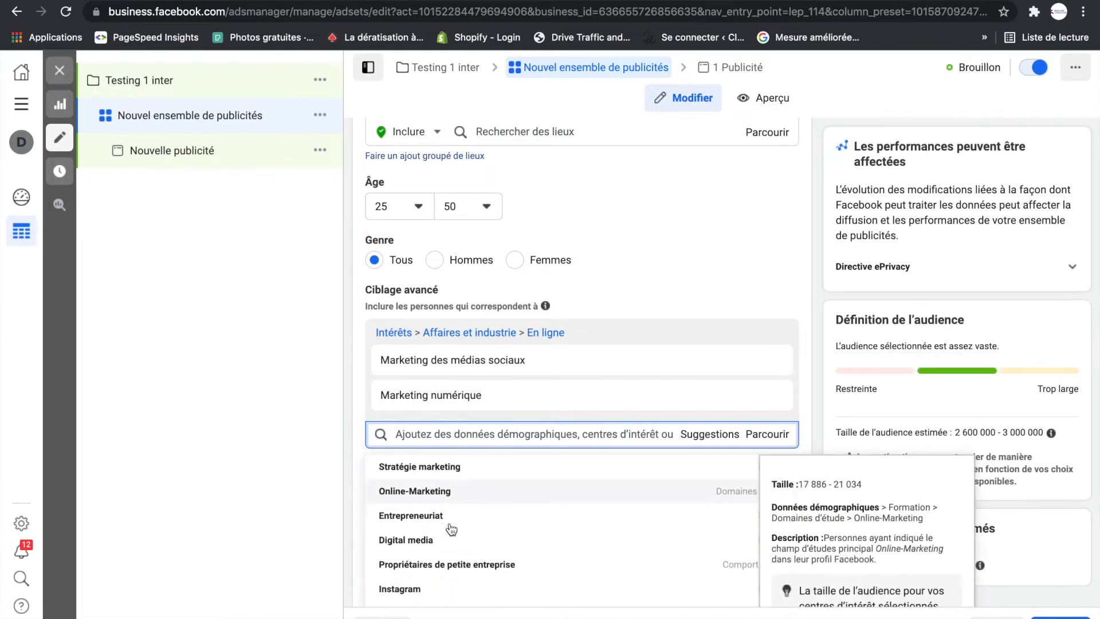
click(414, 530)
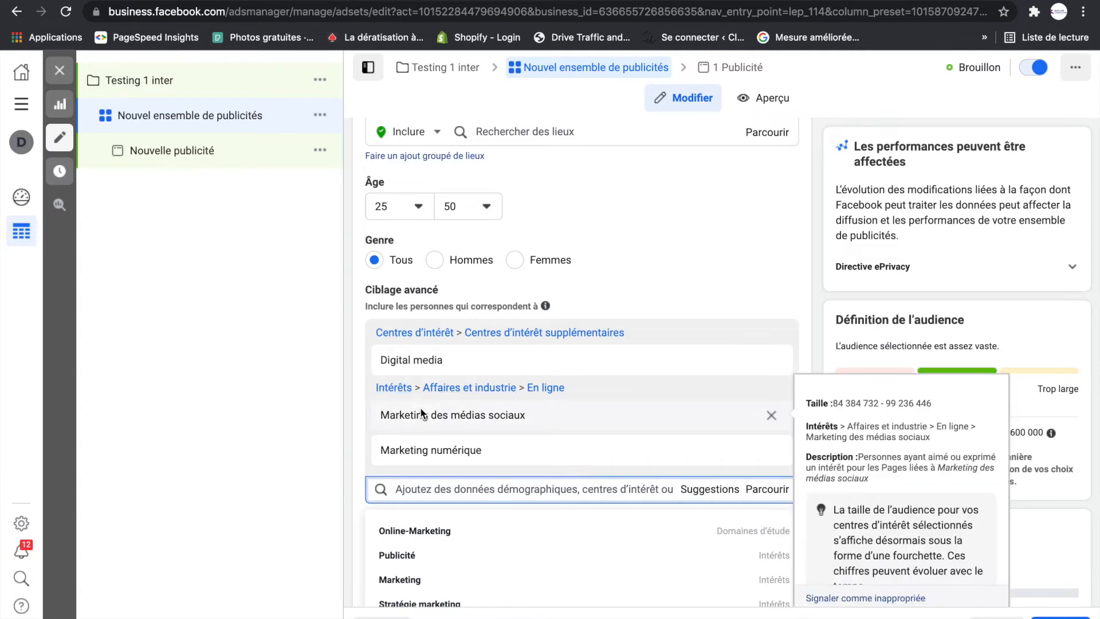
- Try the suggested interest "Publicité" in the advanced targeting and remove it again
mouse_move(430, 448)
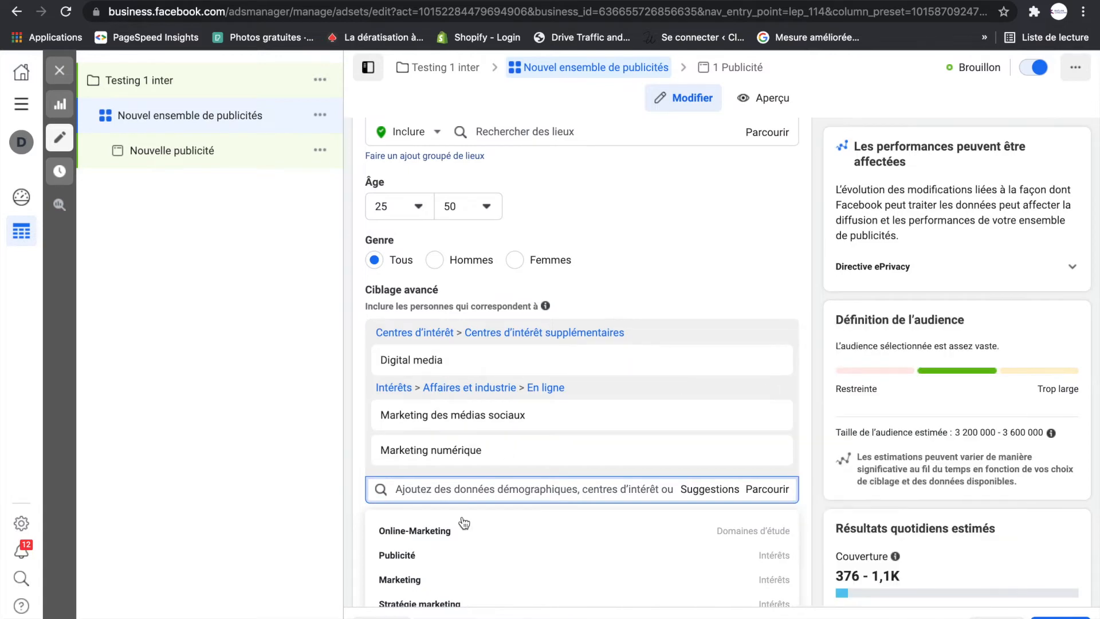
mouse_move(429, 557)
click(417, 559)
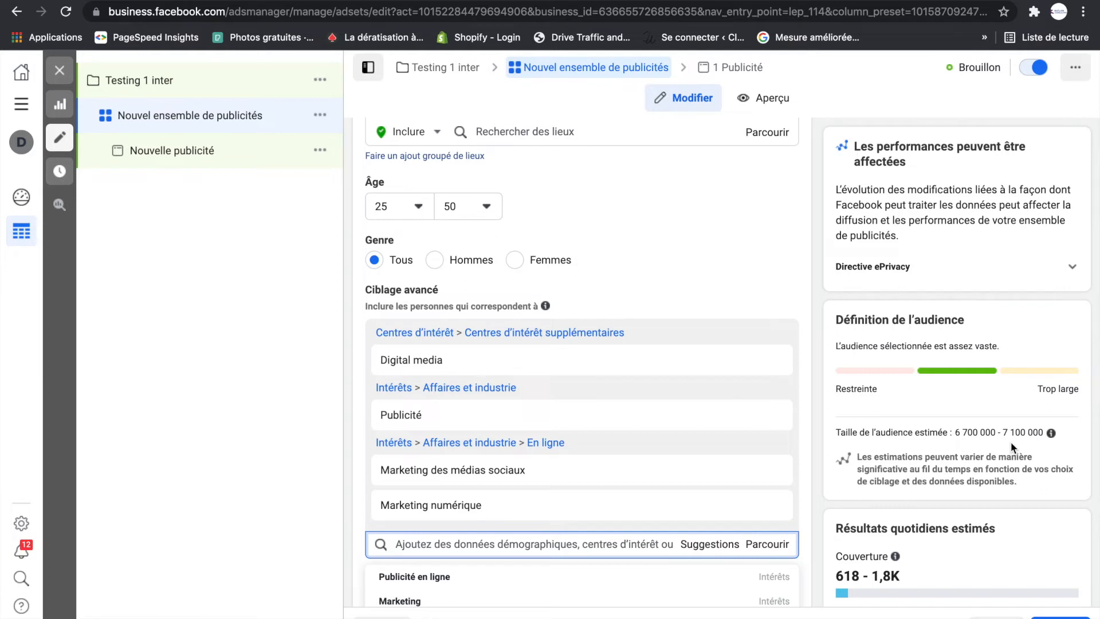
mouse_move(767, 414)
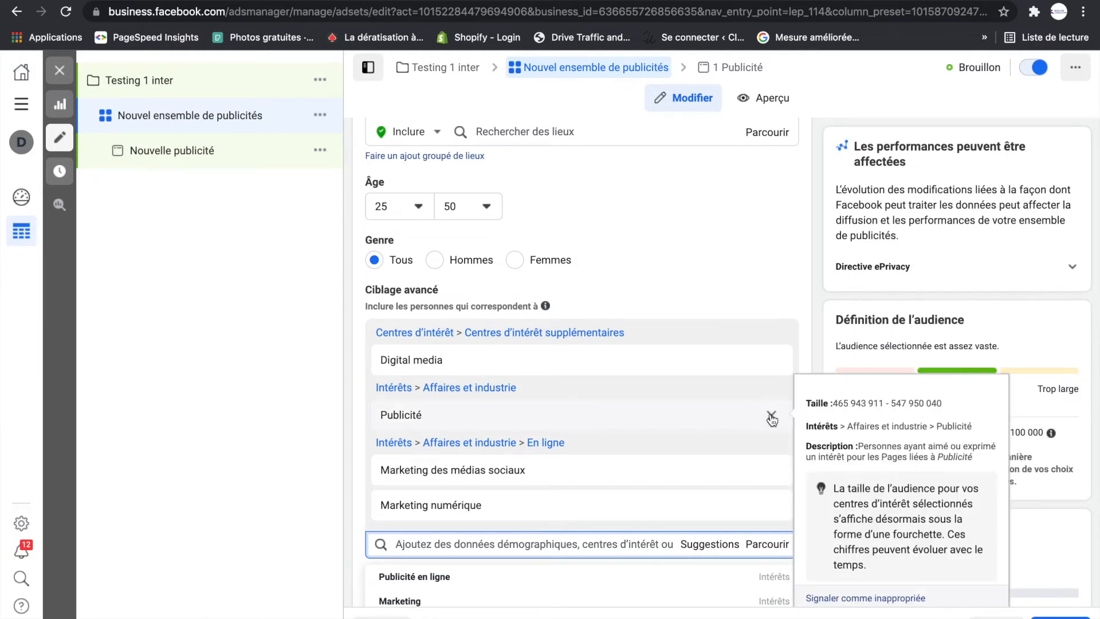
click(772, 417)
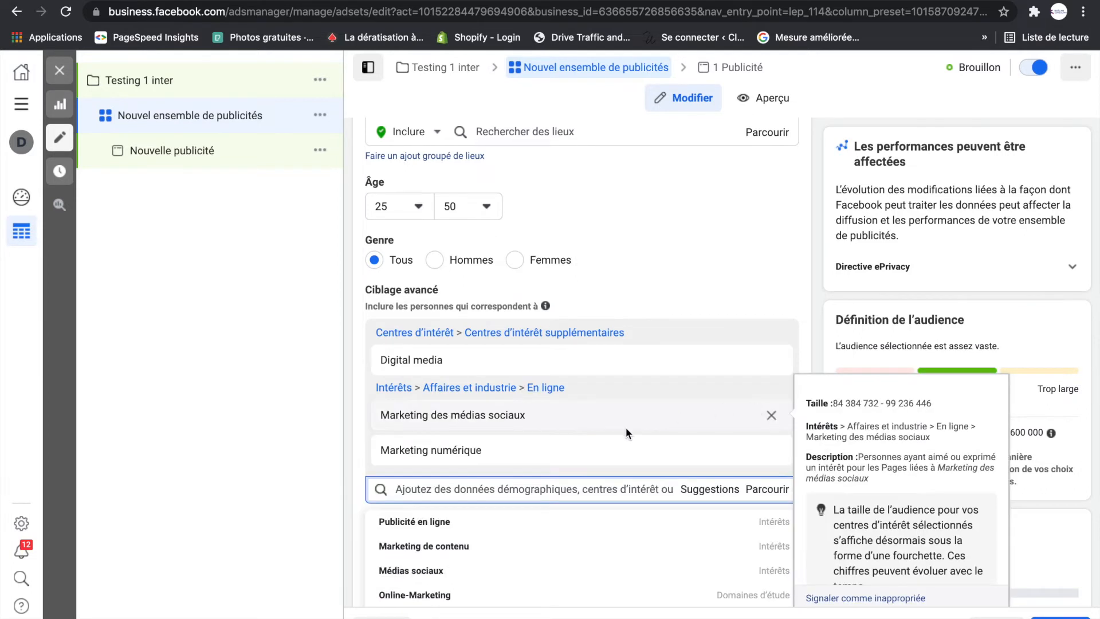
- Add the suggested interests "Publicité en ligne" and "Agences de publicité" to the advanced targeting
click(415, 527)
mouse_move(463, 477)
scroll(482, 493, down, 2)
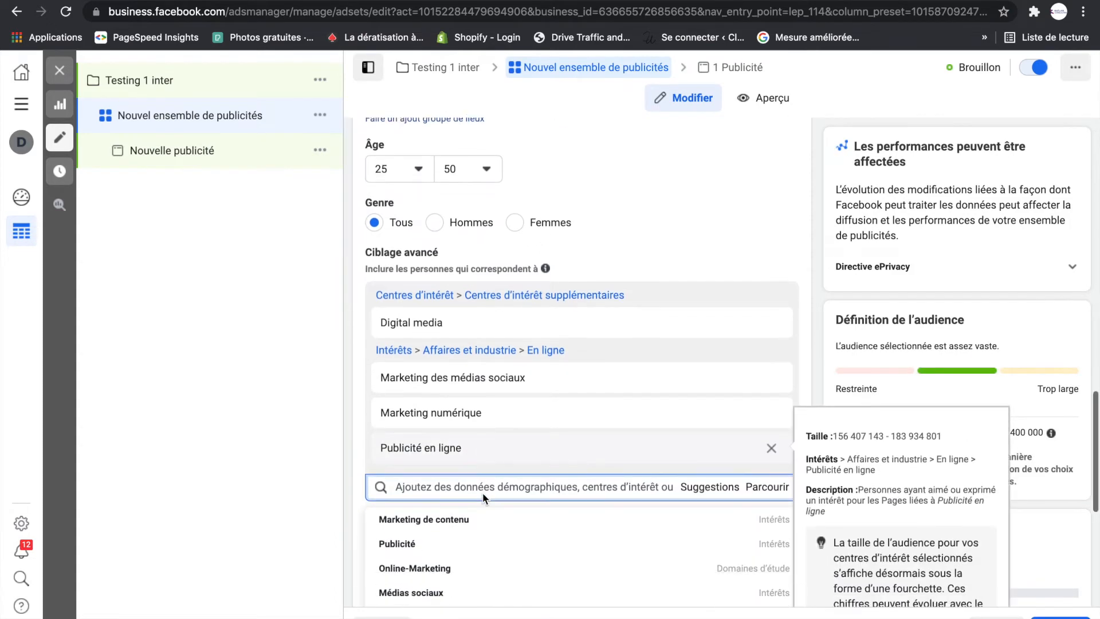
scroll(483, 493, down, 3)
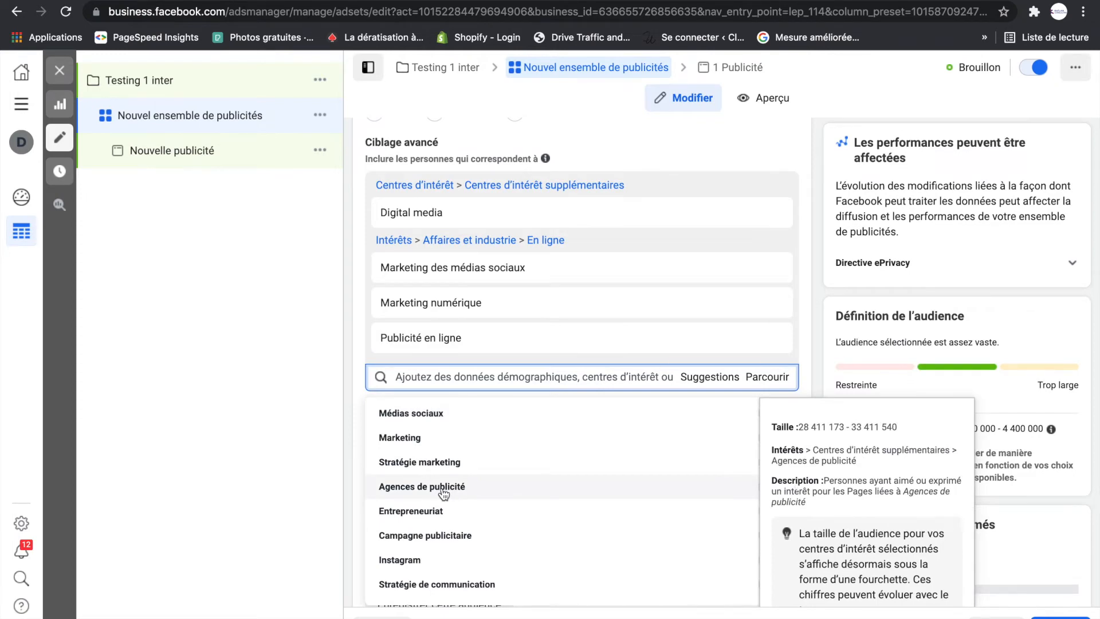
click(444, 492)
- Replace the audience's France location with the city "Paris, Île-de-France, France"
scroll(464, 308, up, 1)
mouse_move(404, 293)
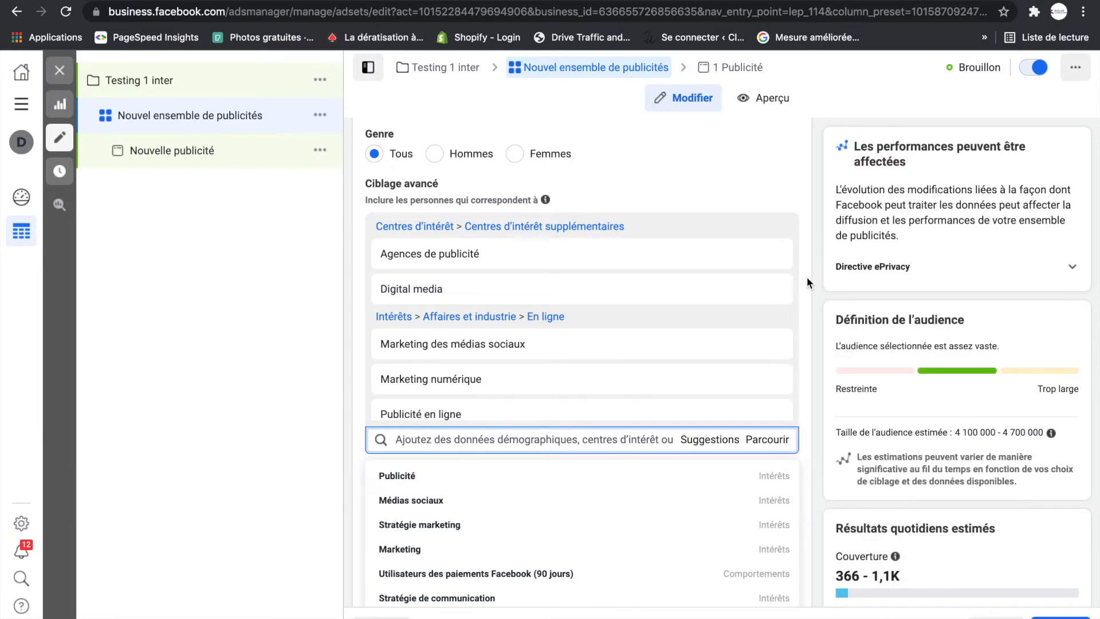
scroll(808, 286, up, 5)
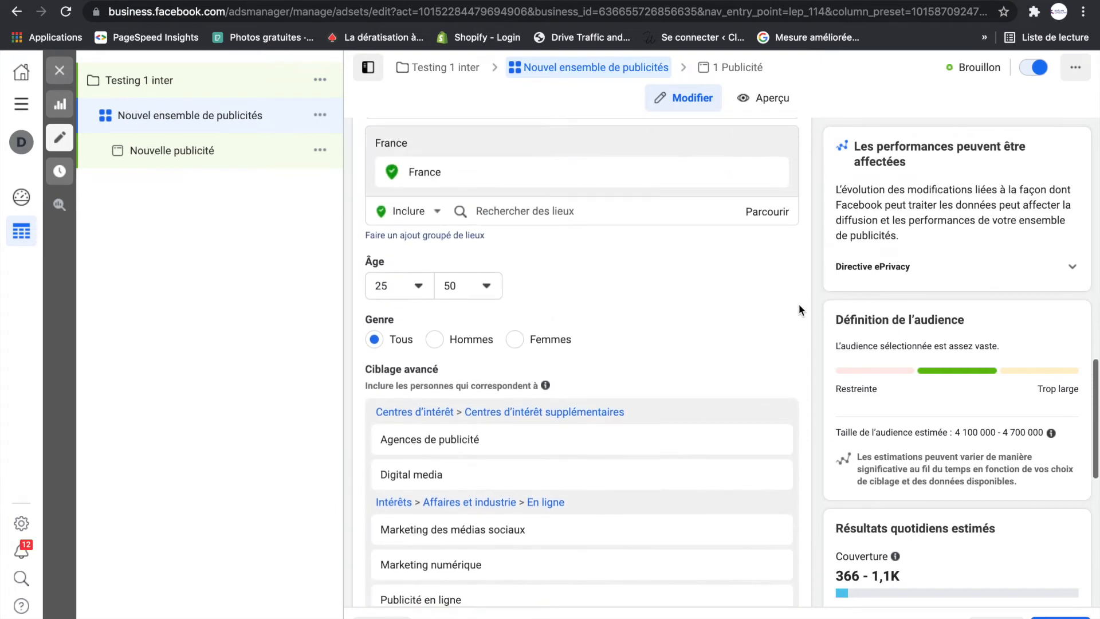
scroll(799, 309, up, 2)
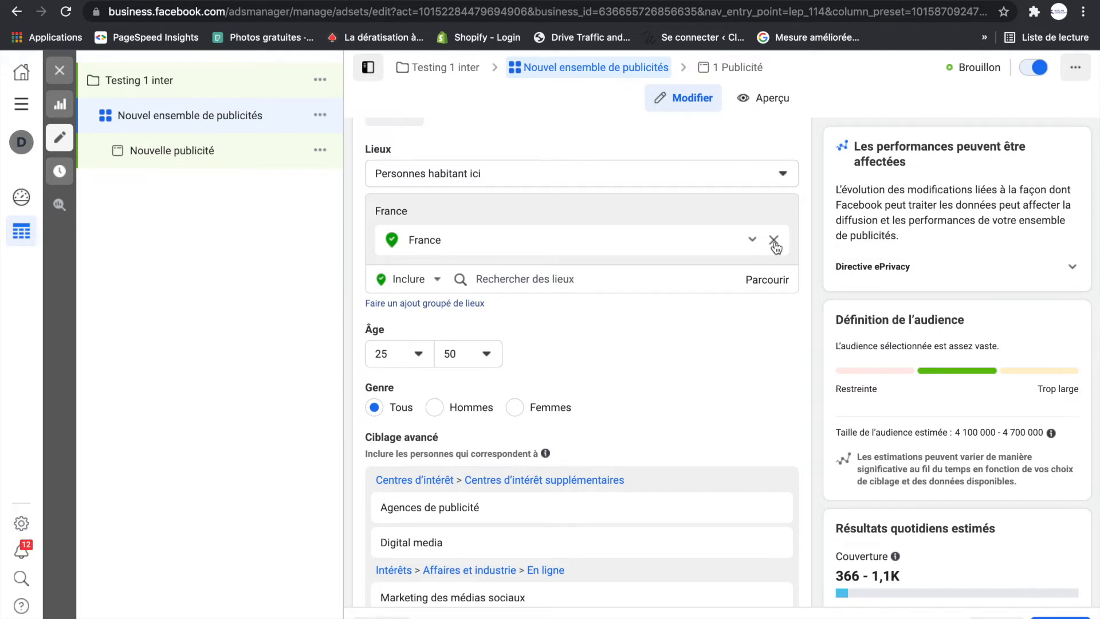
click(773, 240)
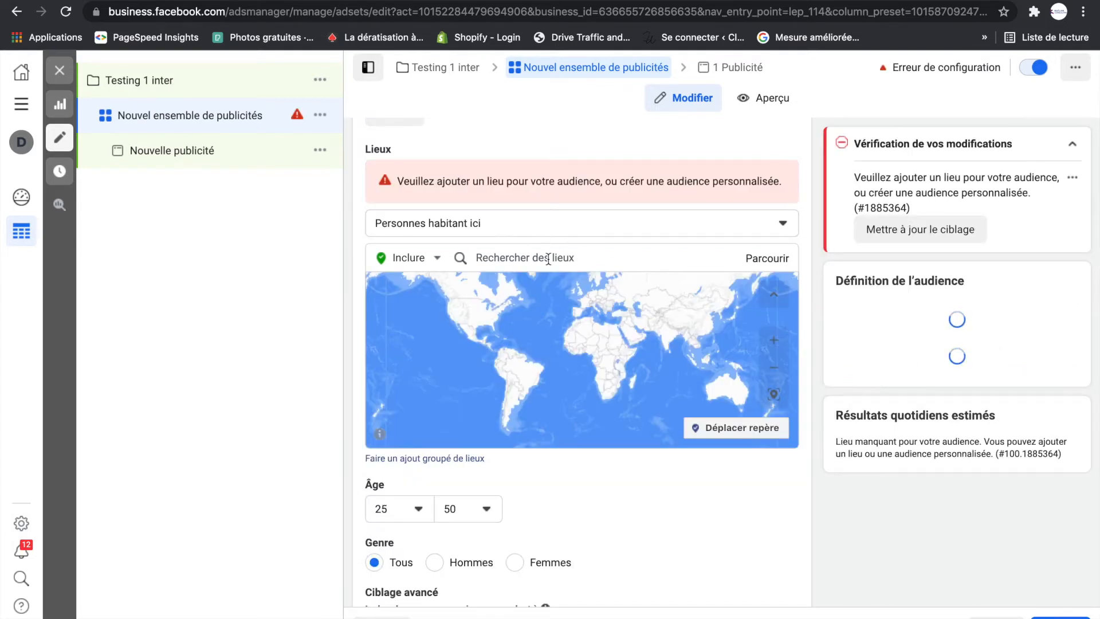
click(548, 259)
text(paris)
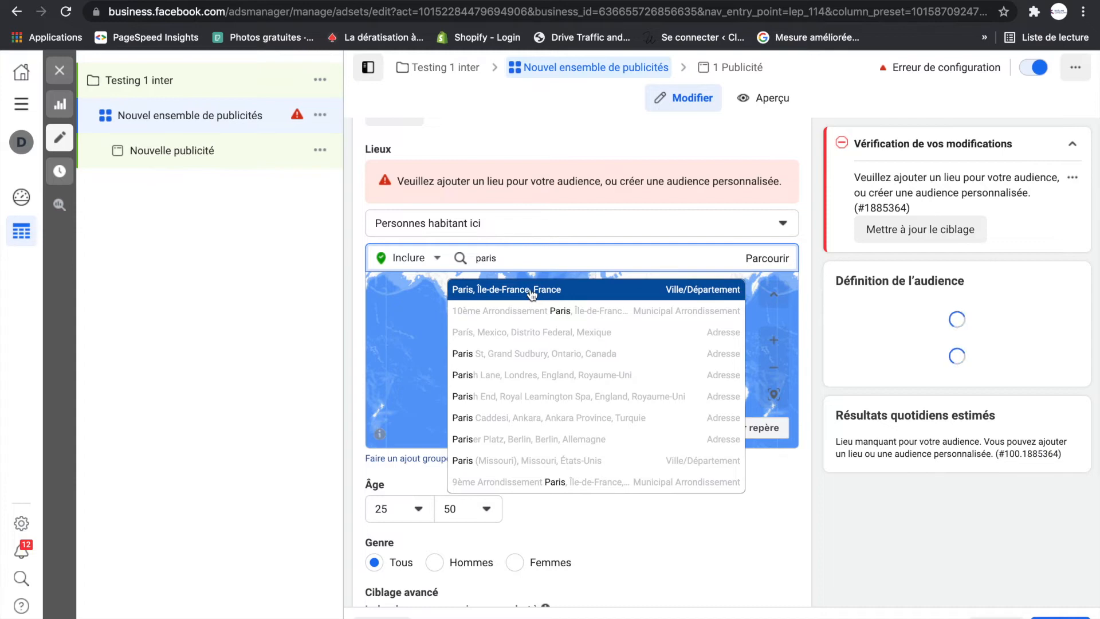
click(511, 289)
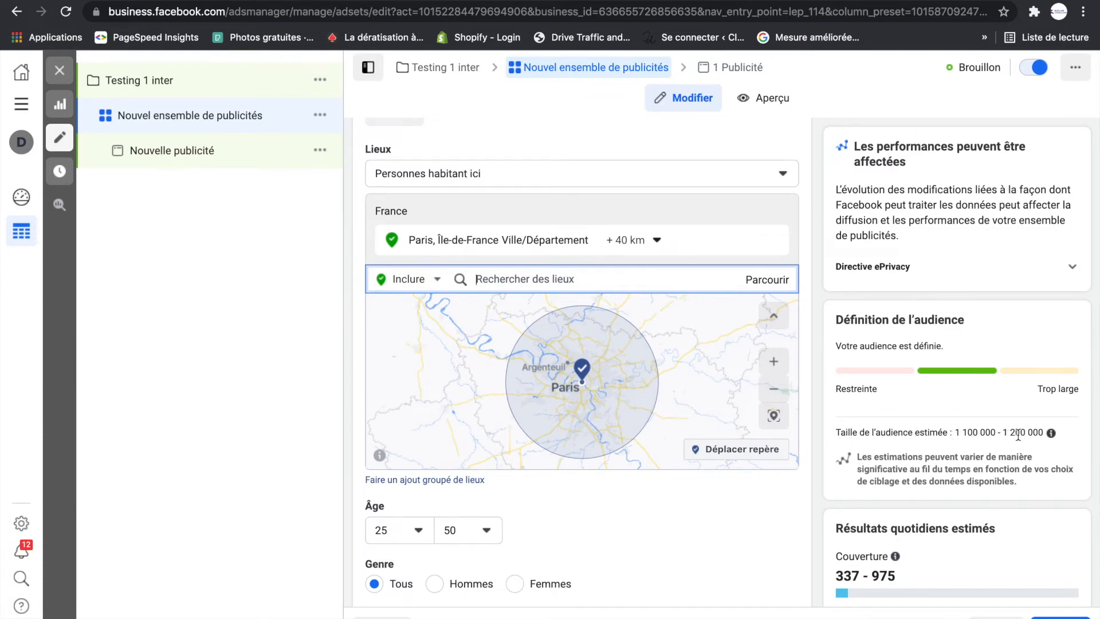
- Extend the radius around the audience's Paris location to 80 km
click(656, 241)
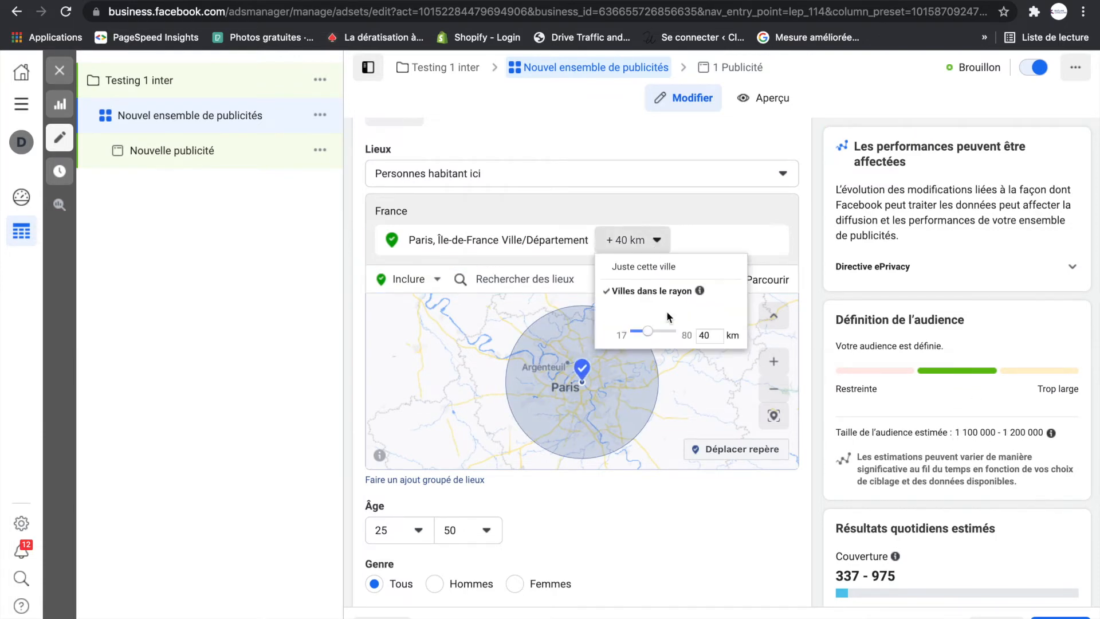
drag(652, 339, 679, 336)
click(810, 211)
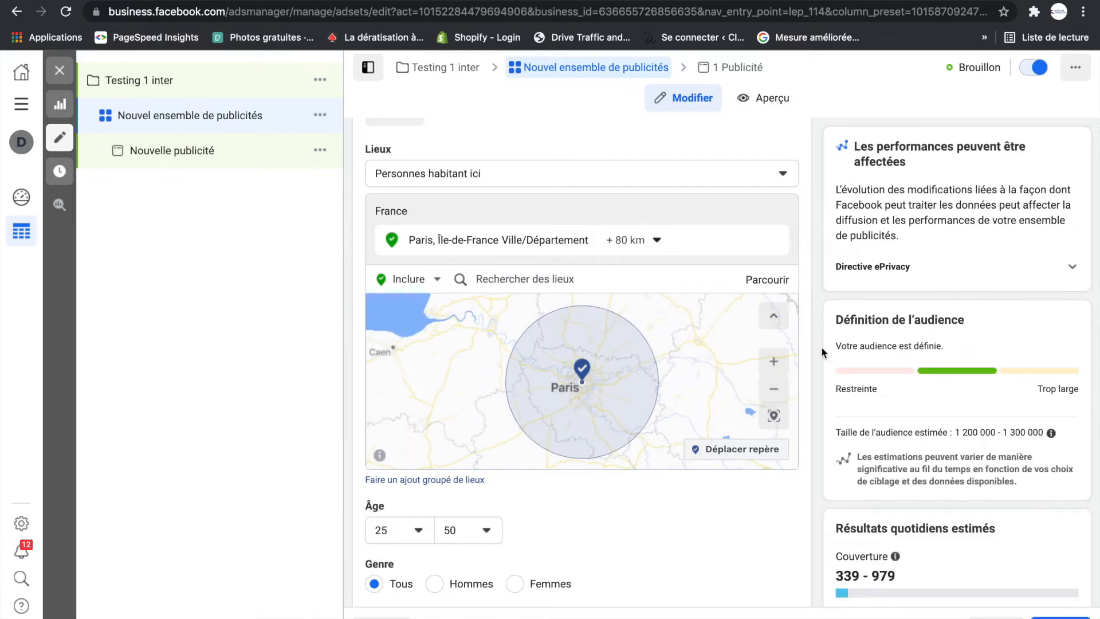
- Add the suggested interest "Campagne publicitaire" to the advanced targeting
scroll(810, 339, down, 7)
scroll(809, 339, down, 2)
click(706, 385)
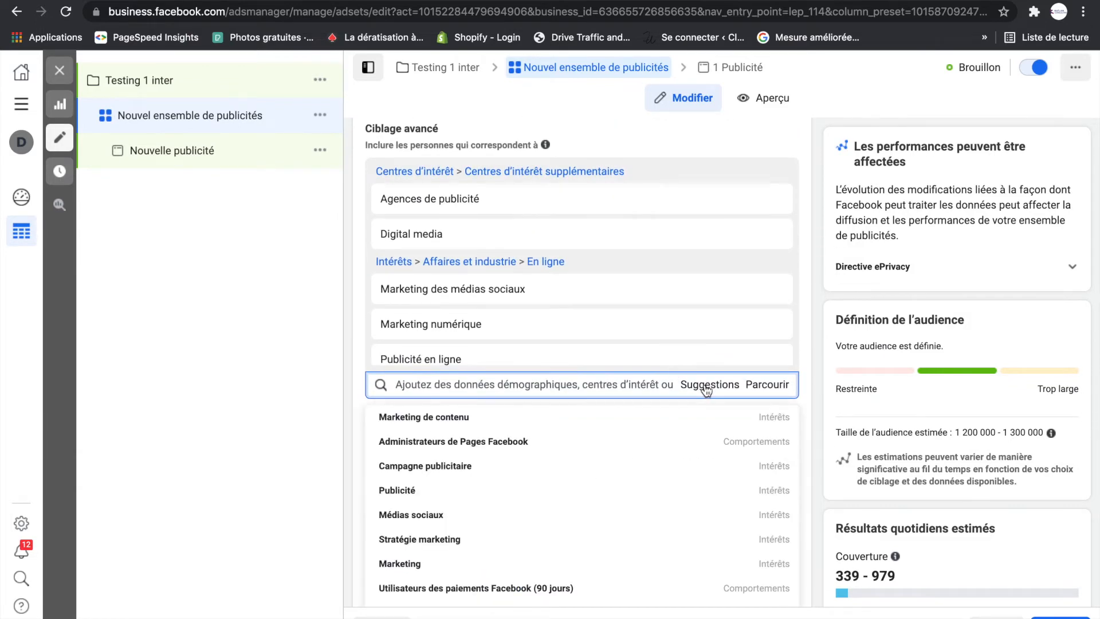
mouse_move(532, 455)
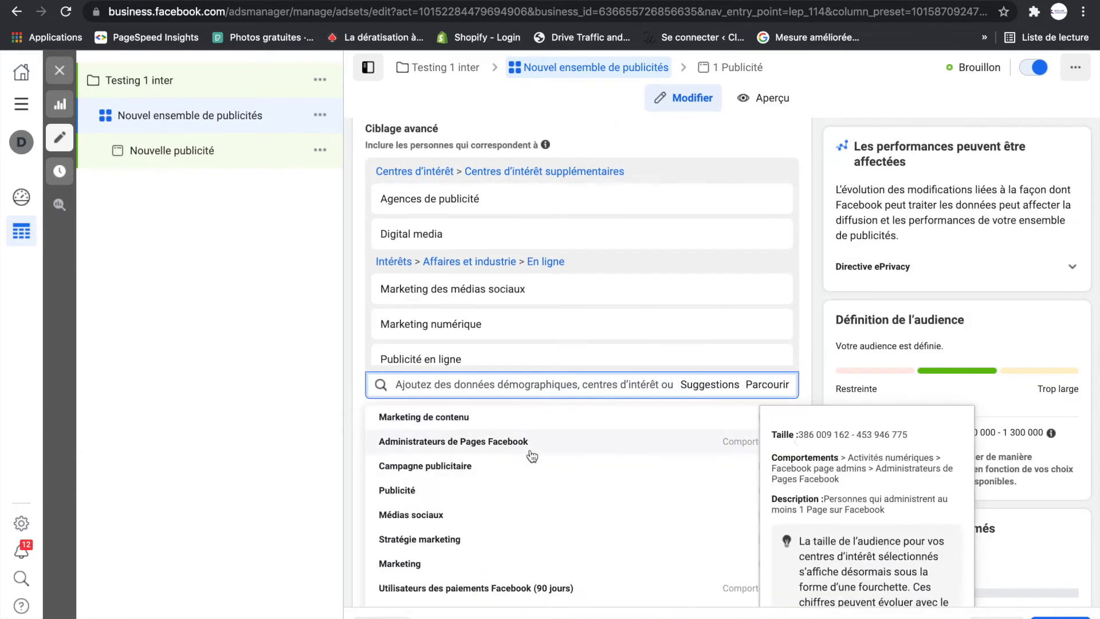
mouse_move(417, 360)
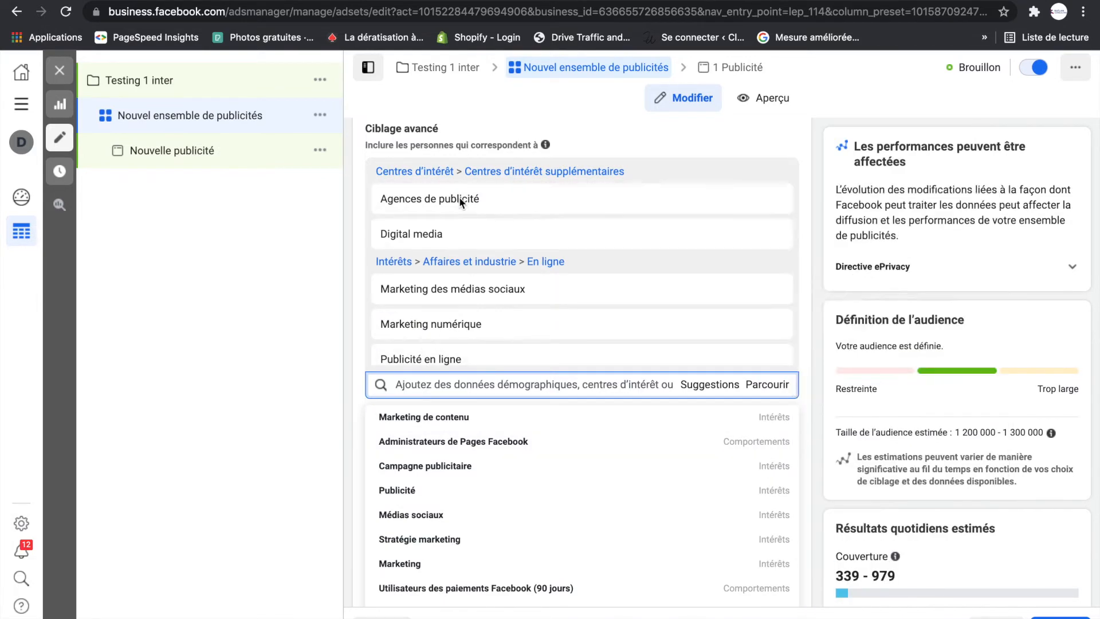
mouse_move(439, 540)
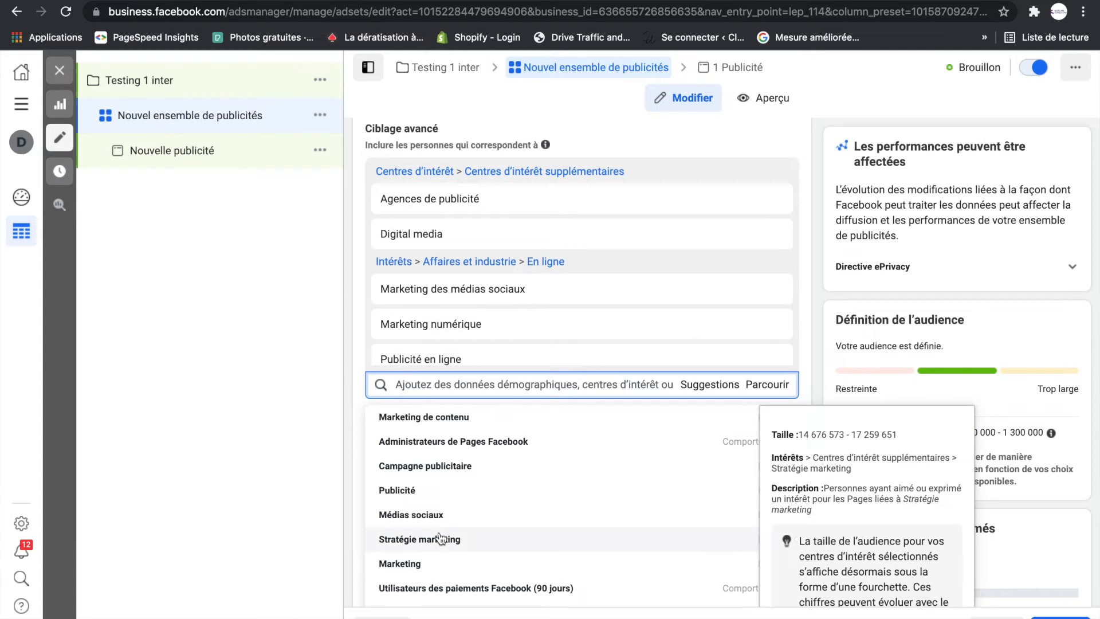
scroll(435, 542, down, 1)
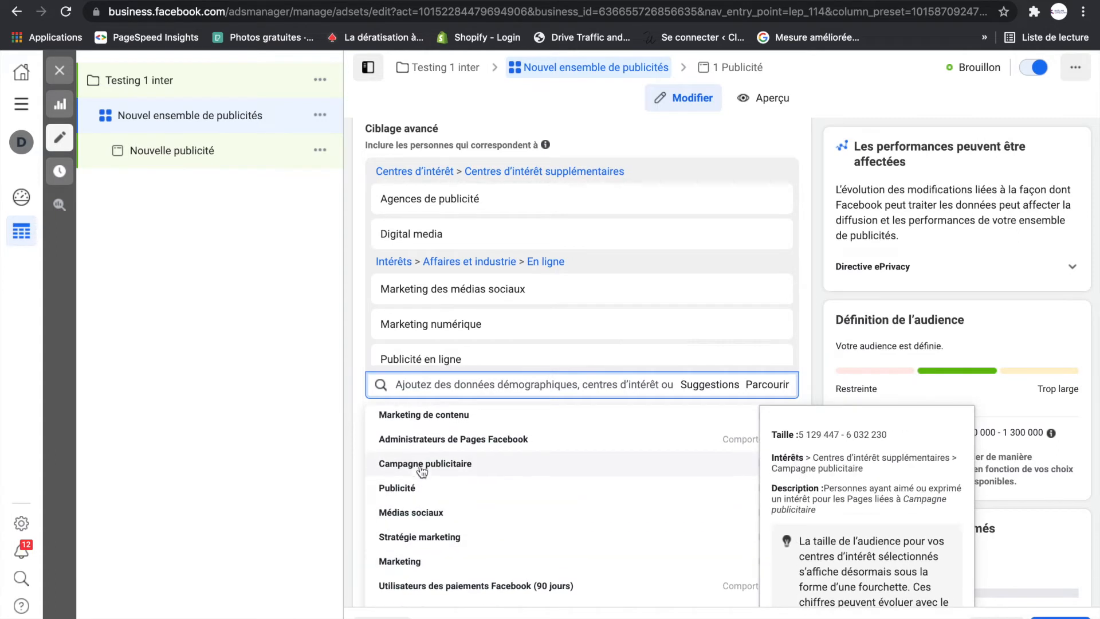
click(422, 468)
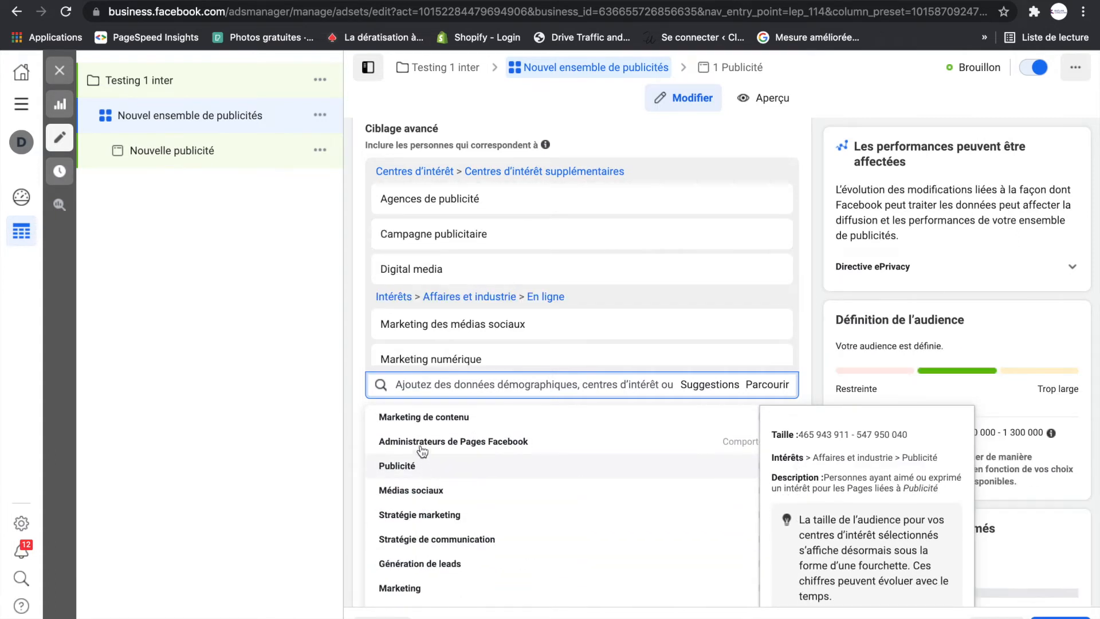
- Try the suggested behaviour "Administrateurs de Pages Facebook" in the advanced targeting and remove it again
scroll(423, 445, up, 1)
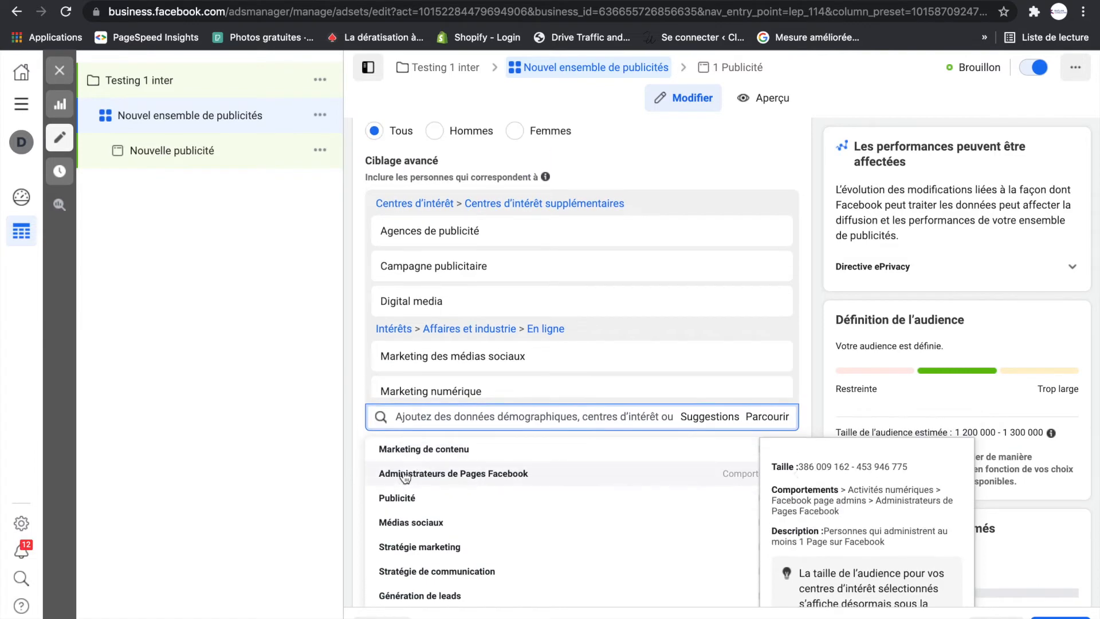
click(437, 476)
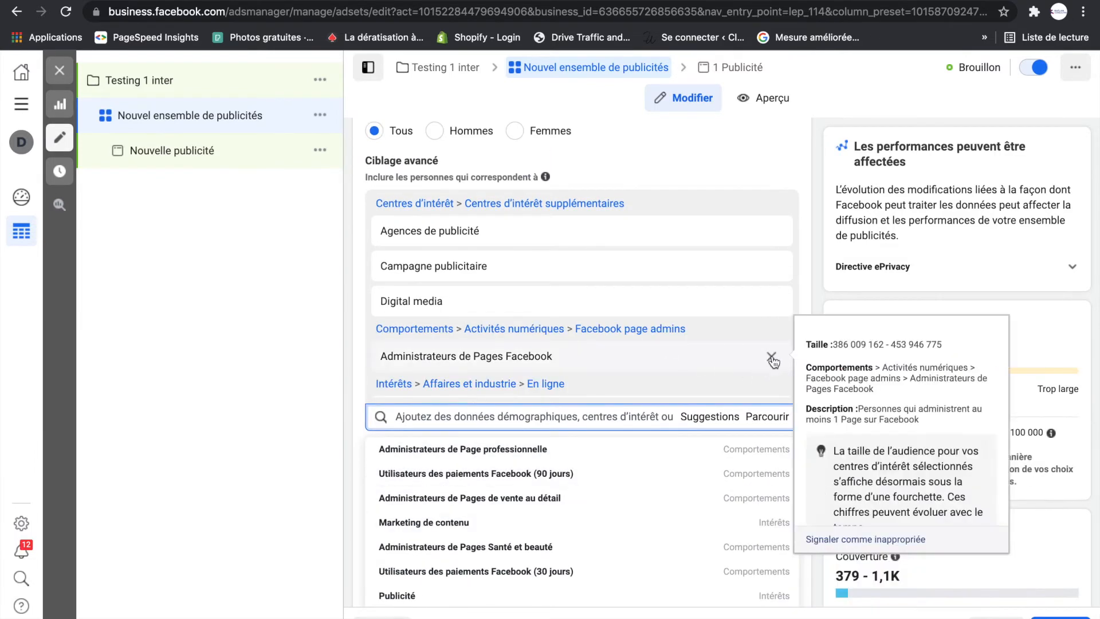
click(773, 359)
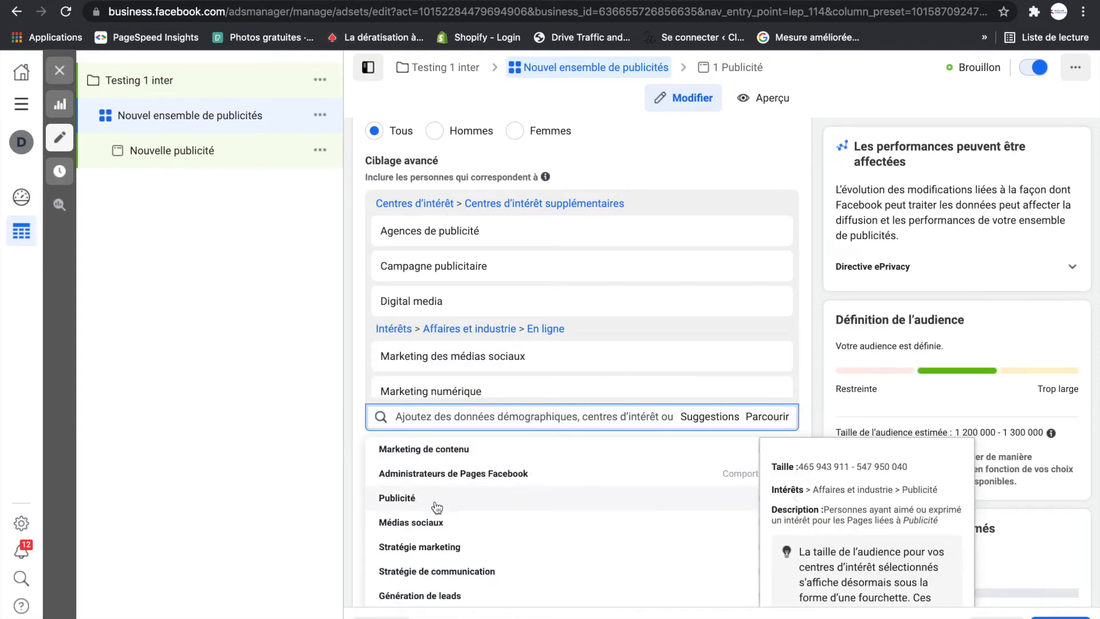
- Add the suggested interest "Marketing de contenu" to the advanced targeting
scroll(424, 516, up, 1)
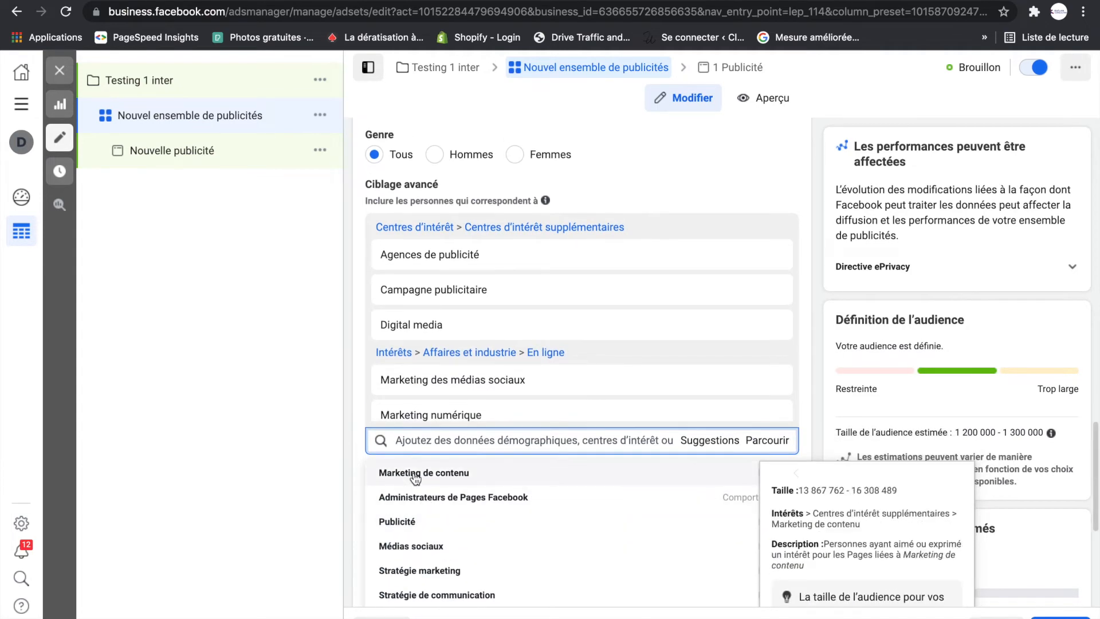
click(415, 474)
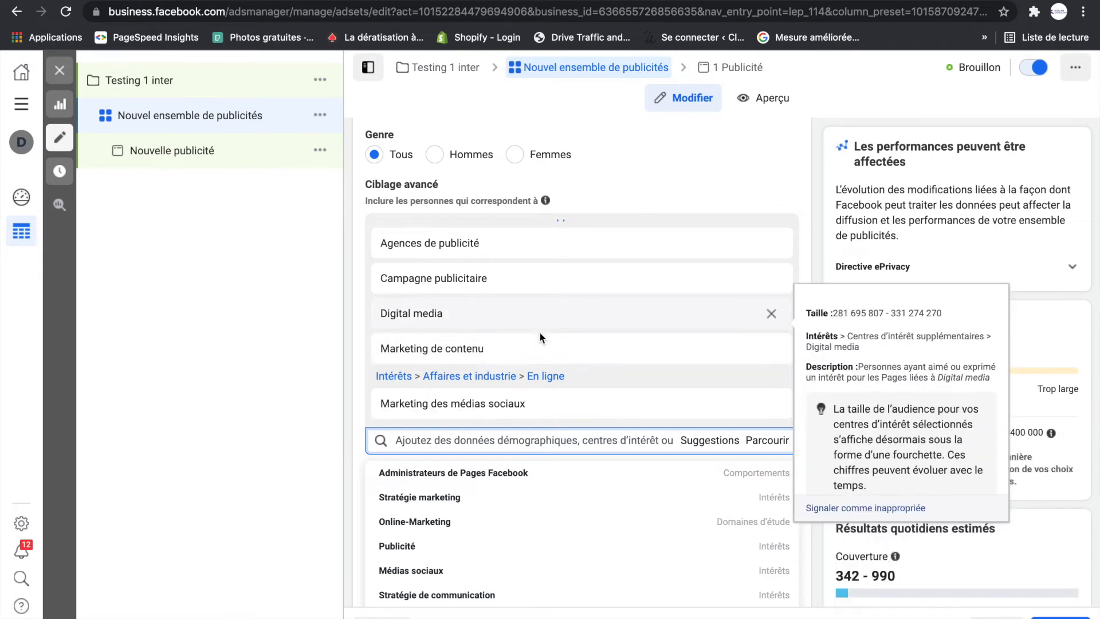
scroll(539, 331, down, 3)
scroll(489, 364, up, 4)
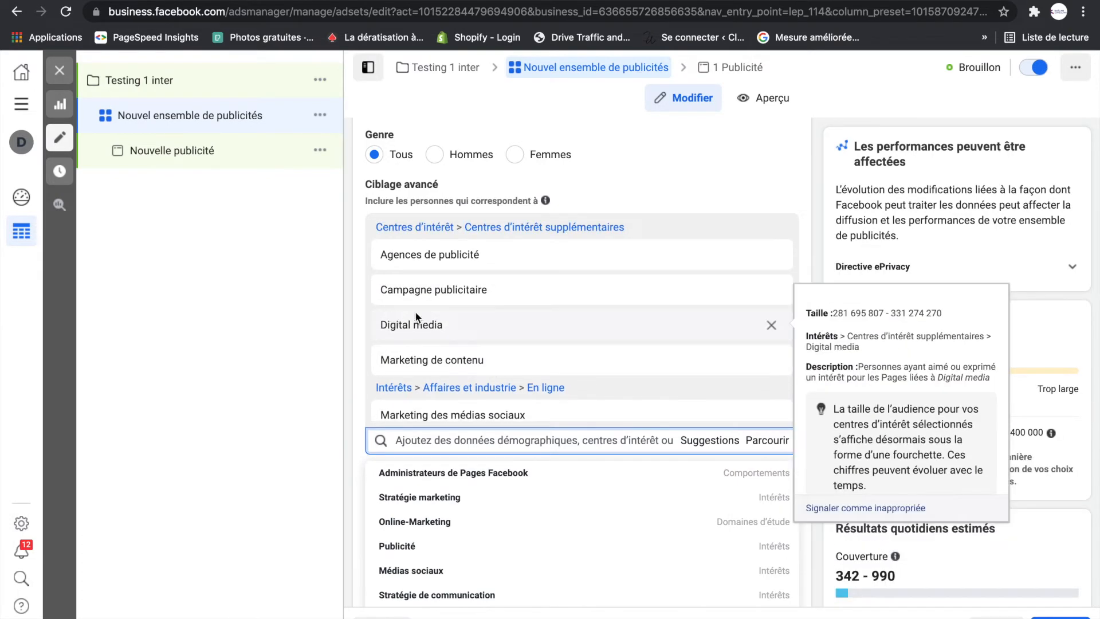
- Add the suggested interest "Génération de leads" to the advanced targeting and close the suggestions
scroll(416, 321, down, 2)
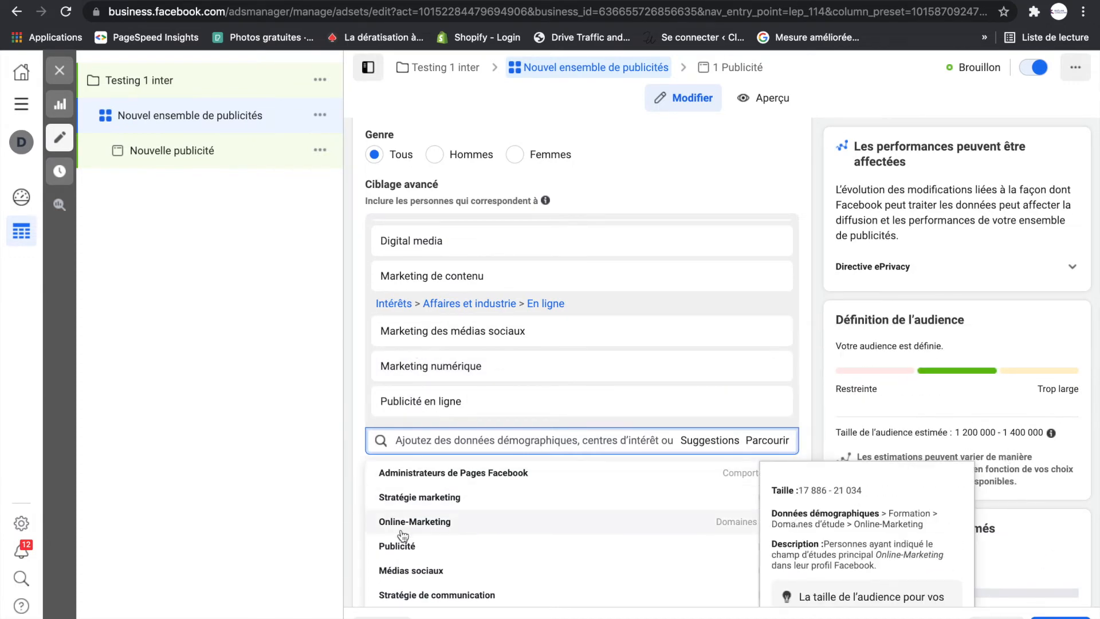
scroll(430, 518, down, 3)
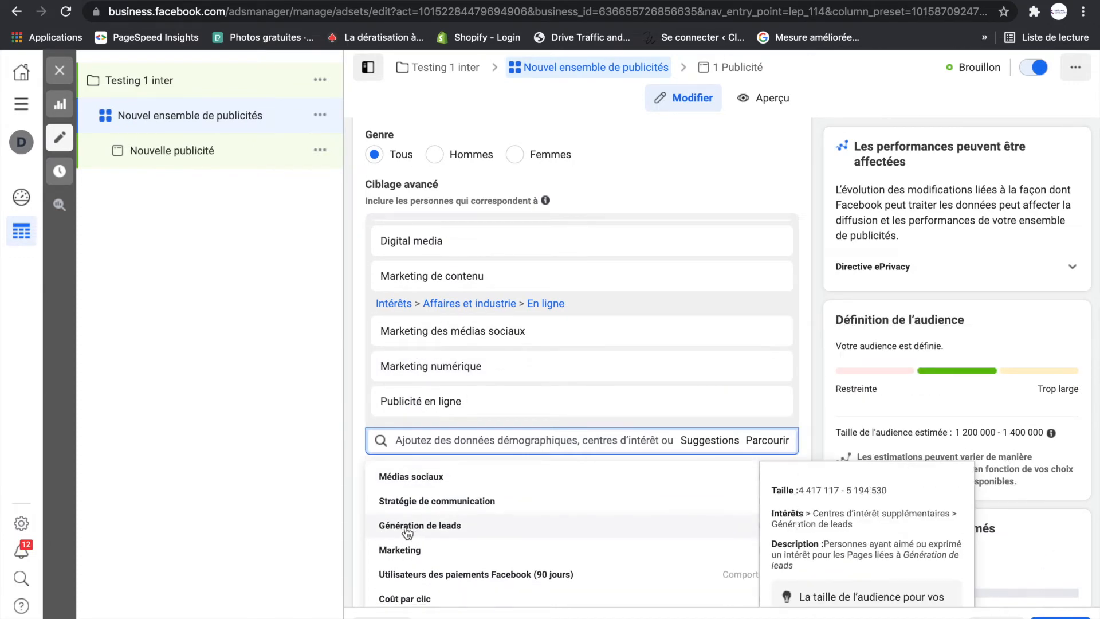
click(427, 528)
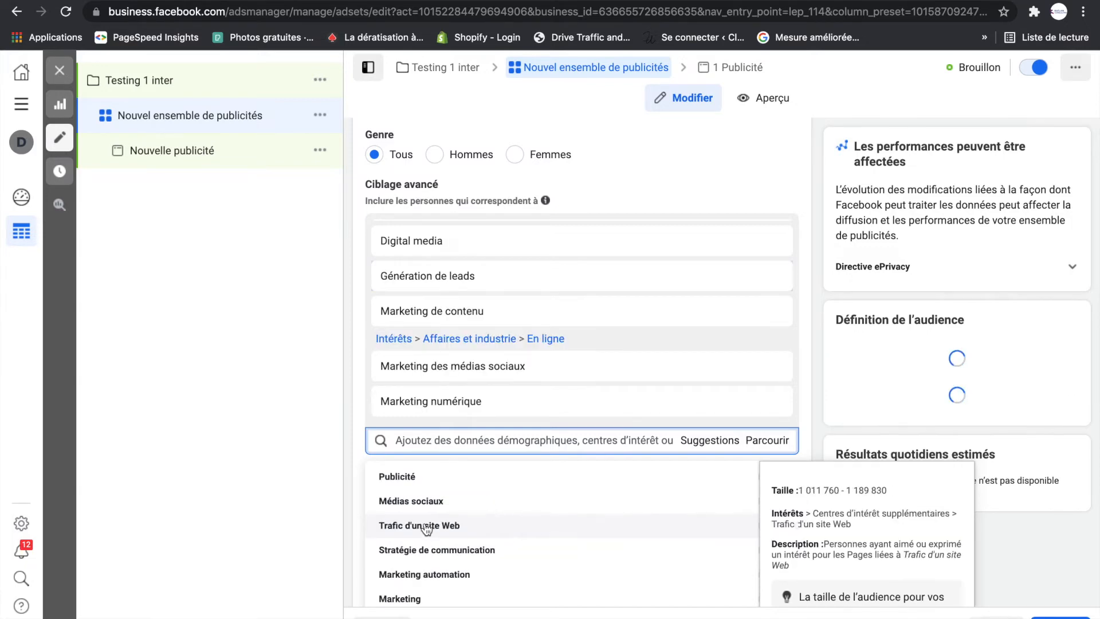
scroll(459, 404, down, 1)
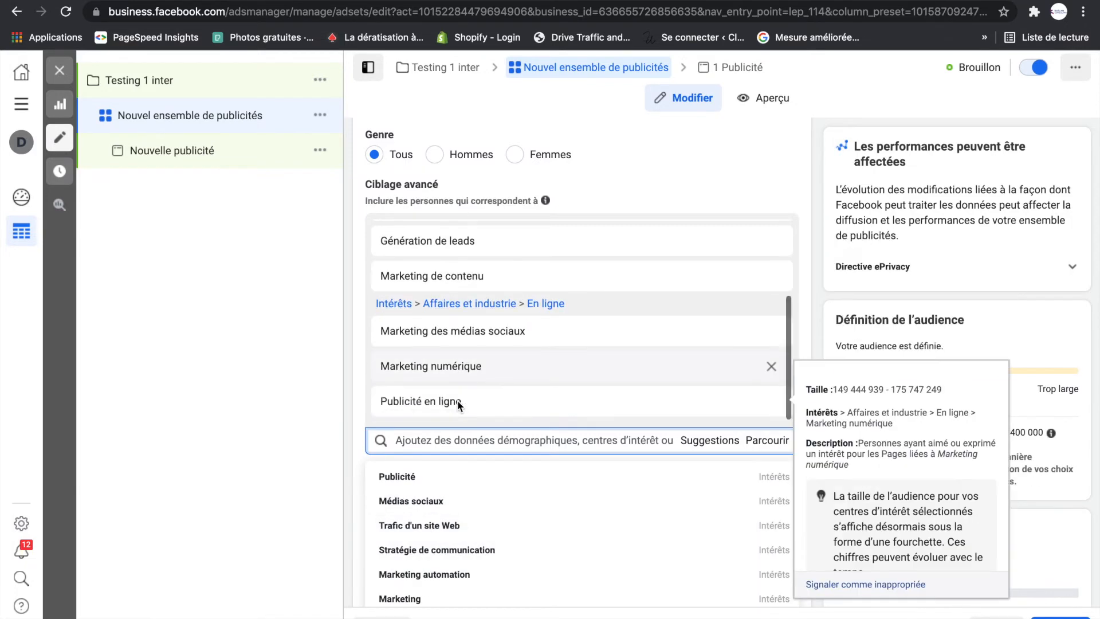
scroll(453, 321, up, 2)
scroll(418, 321, up, 1)
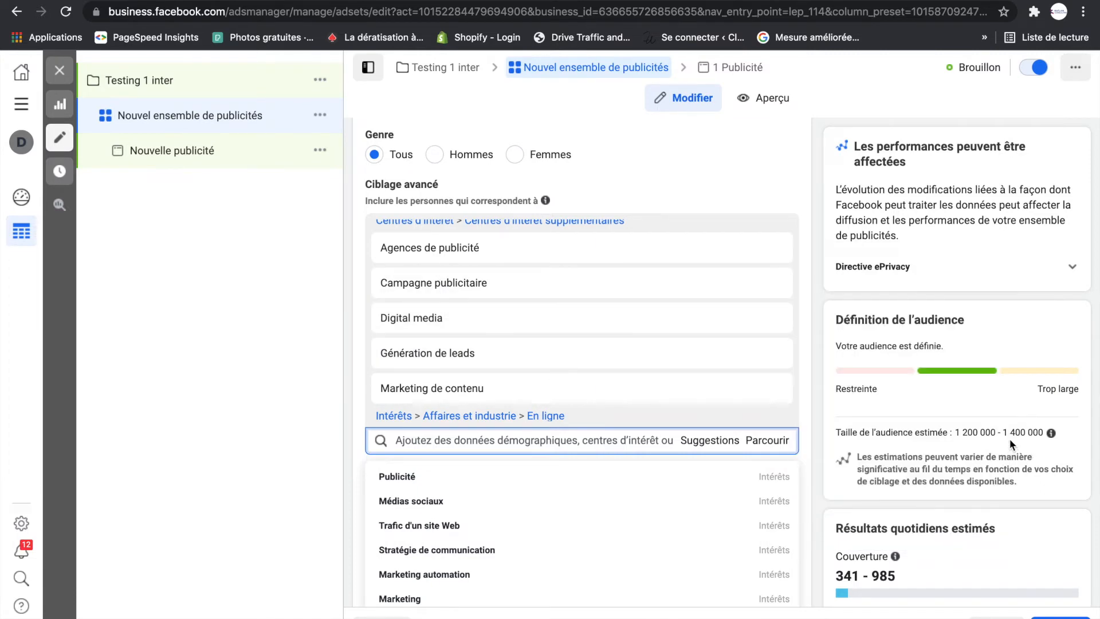
click(817, 320)
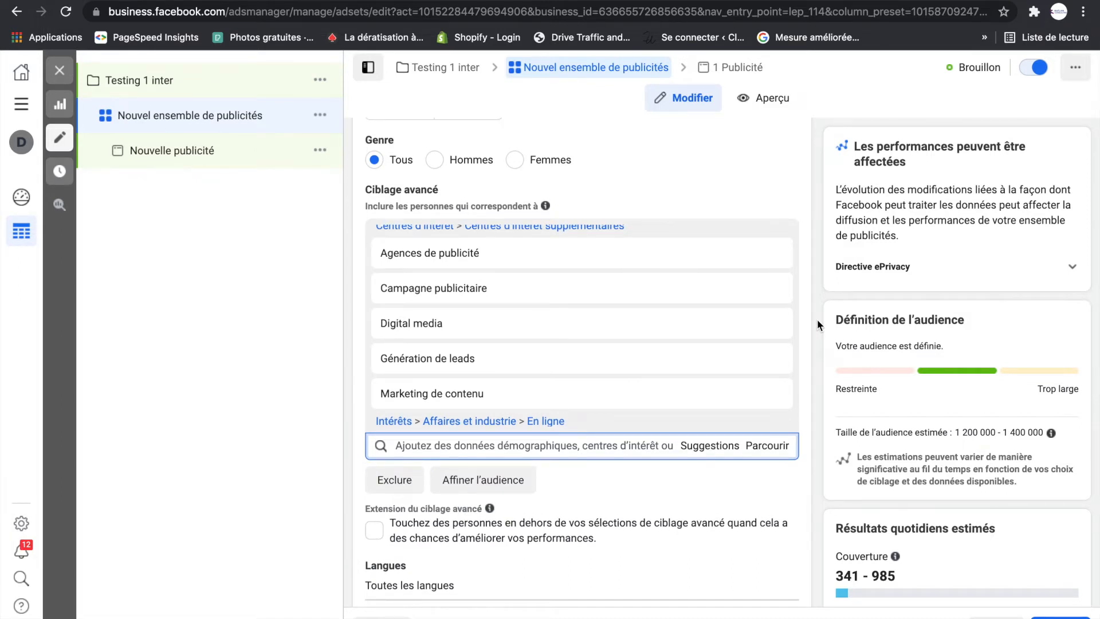
- Replace the audience's Paris location with the whole country "France"
scroll(817, 318, up, 5)
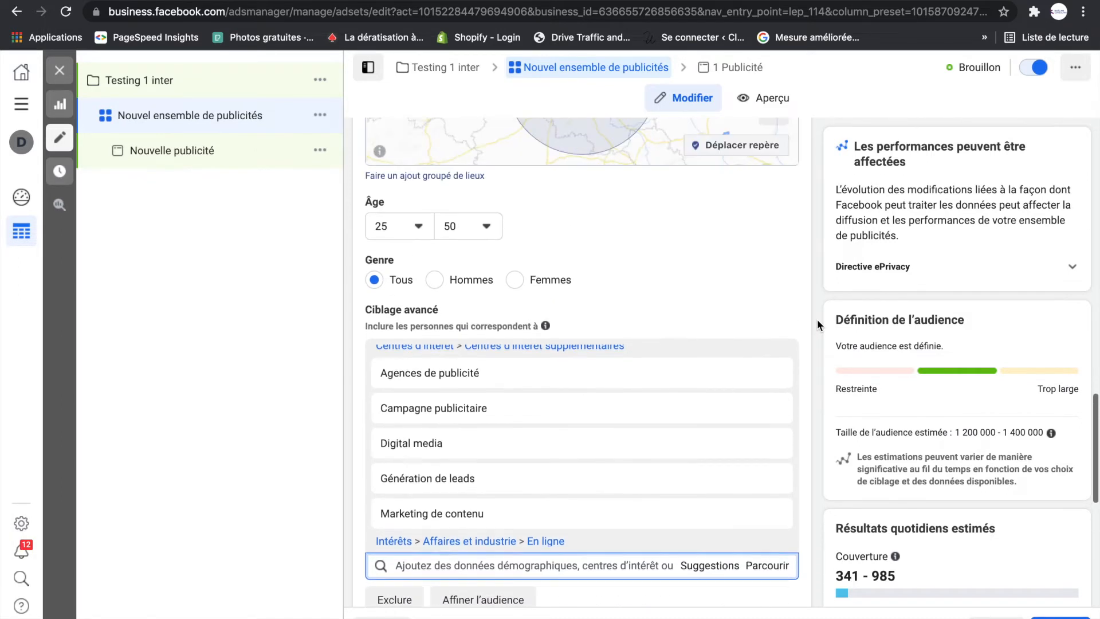
scroll(817, 318, up, 4)
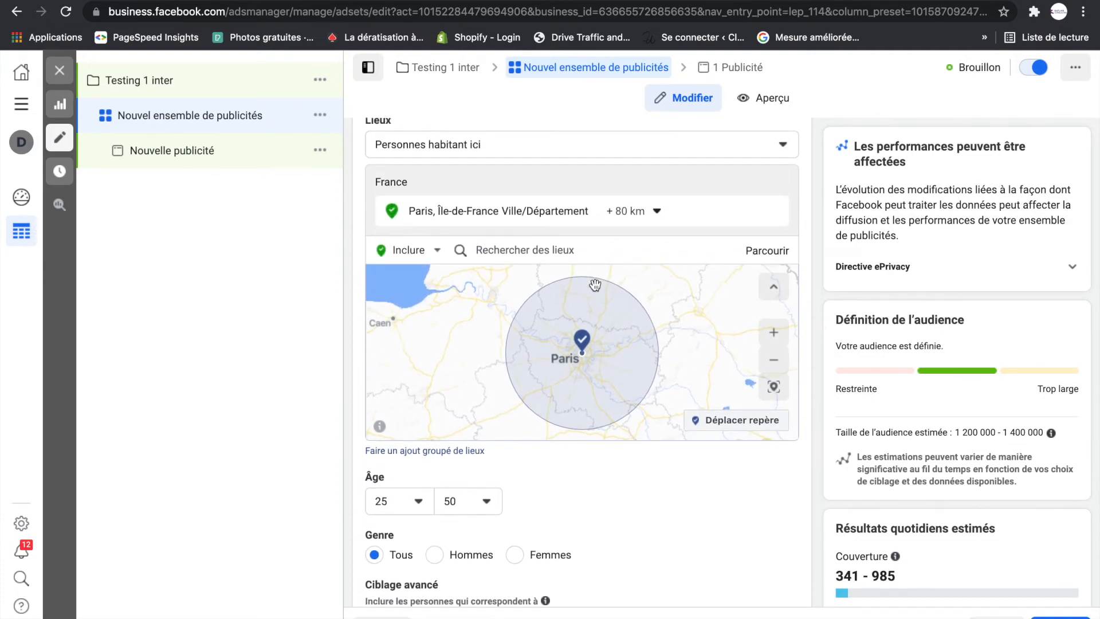
click(648, 253)
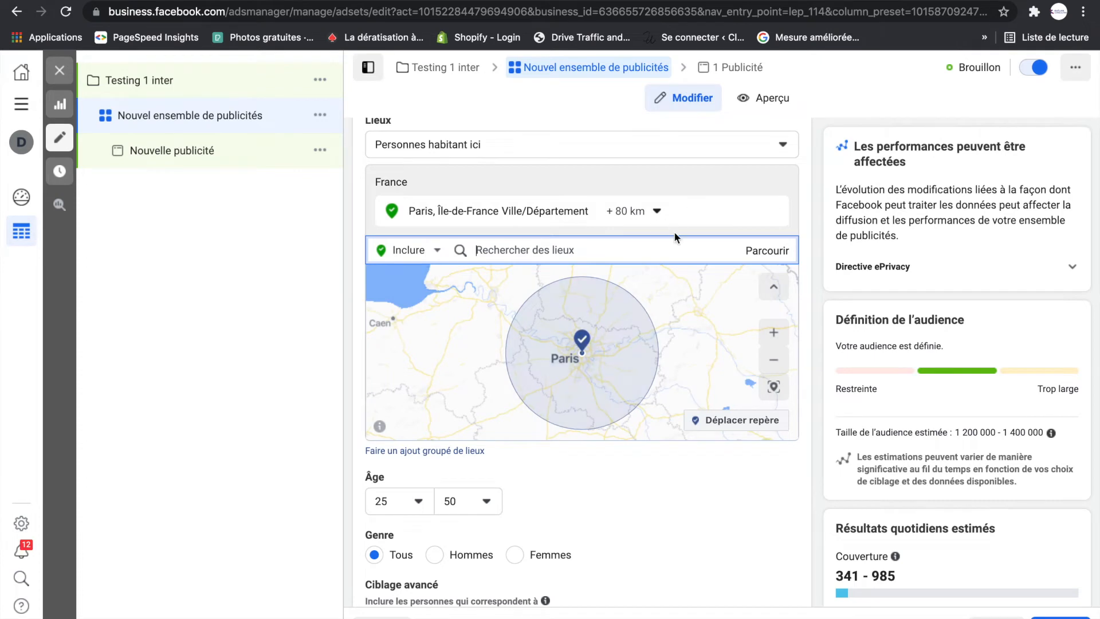
click(773, 212)
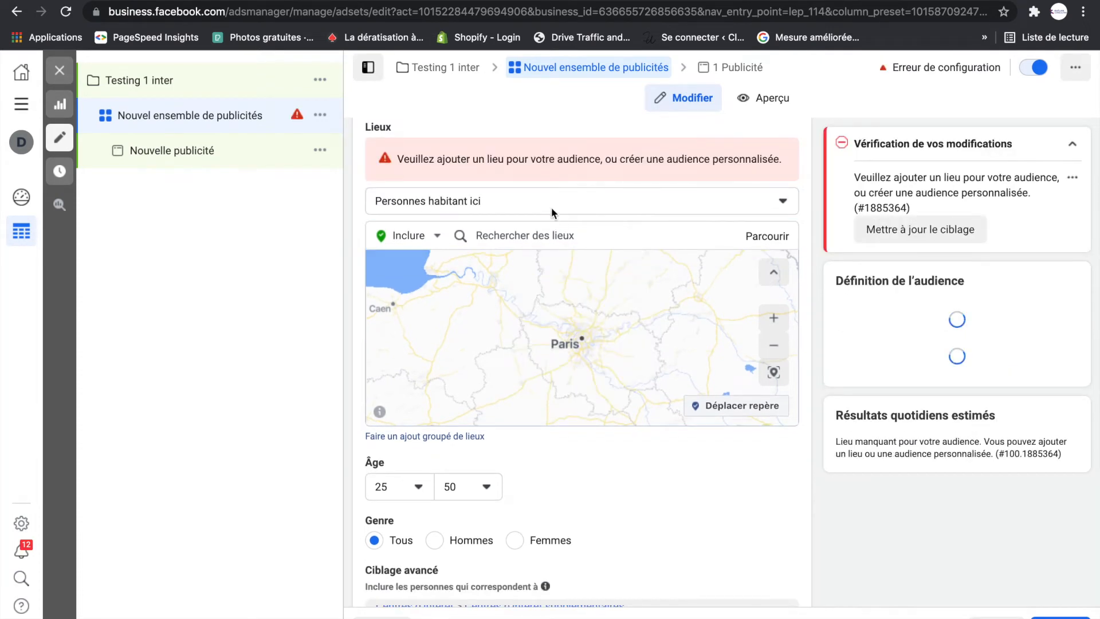
click(565, 235)
text(france)
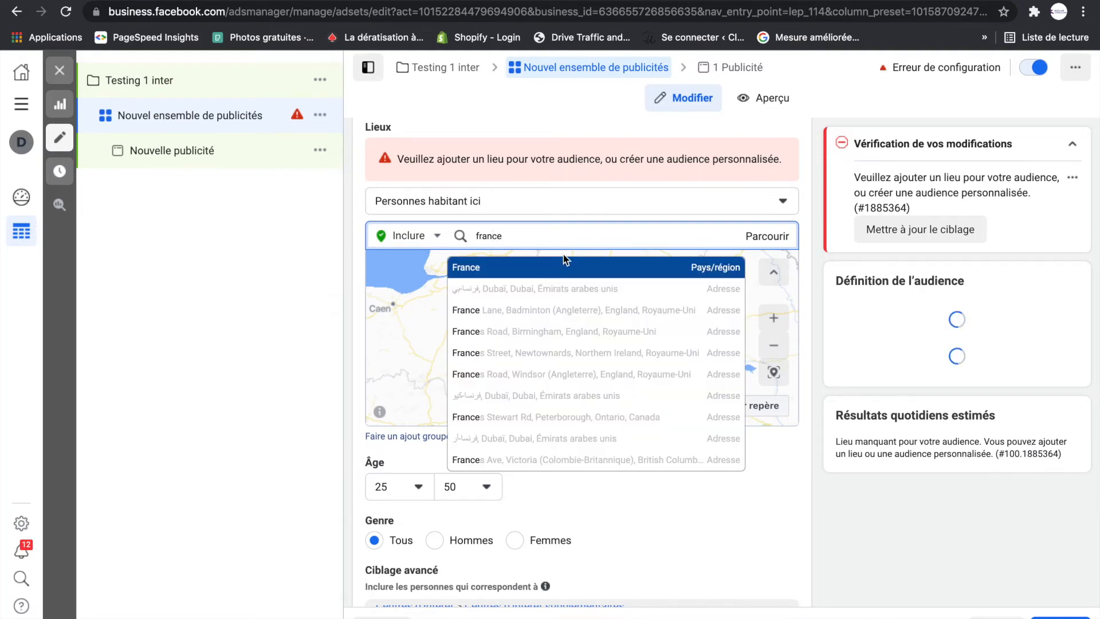
click(546, 262)
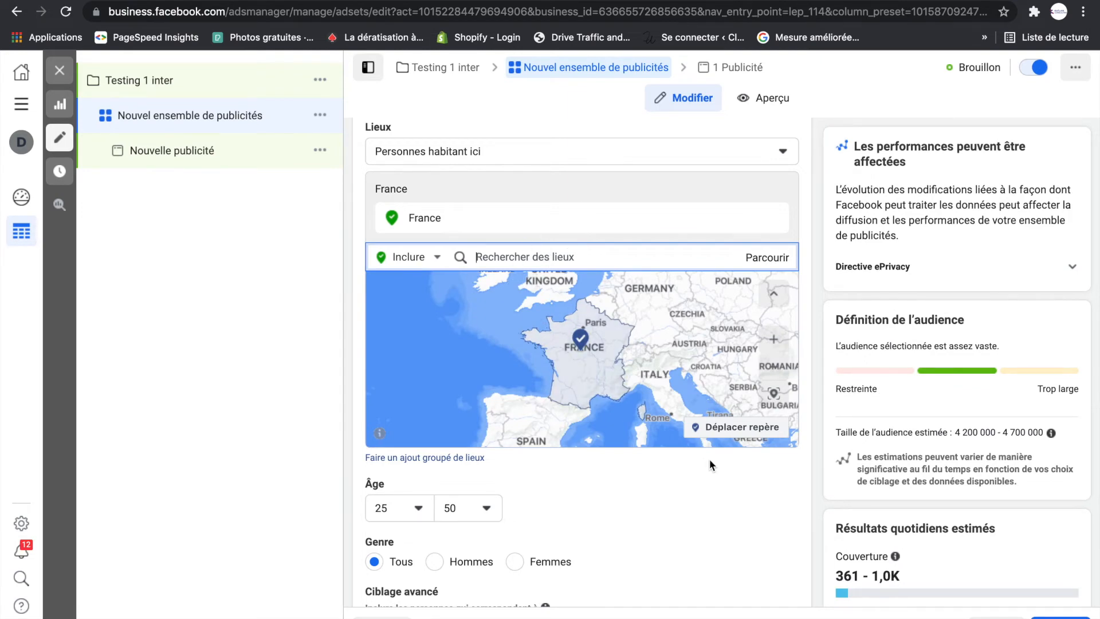
- Restrict the audience's gender to "Hommes"
scroll(710, 459, down, 3)
scroll(709, 459, down, 3)
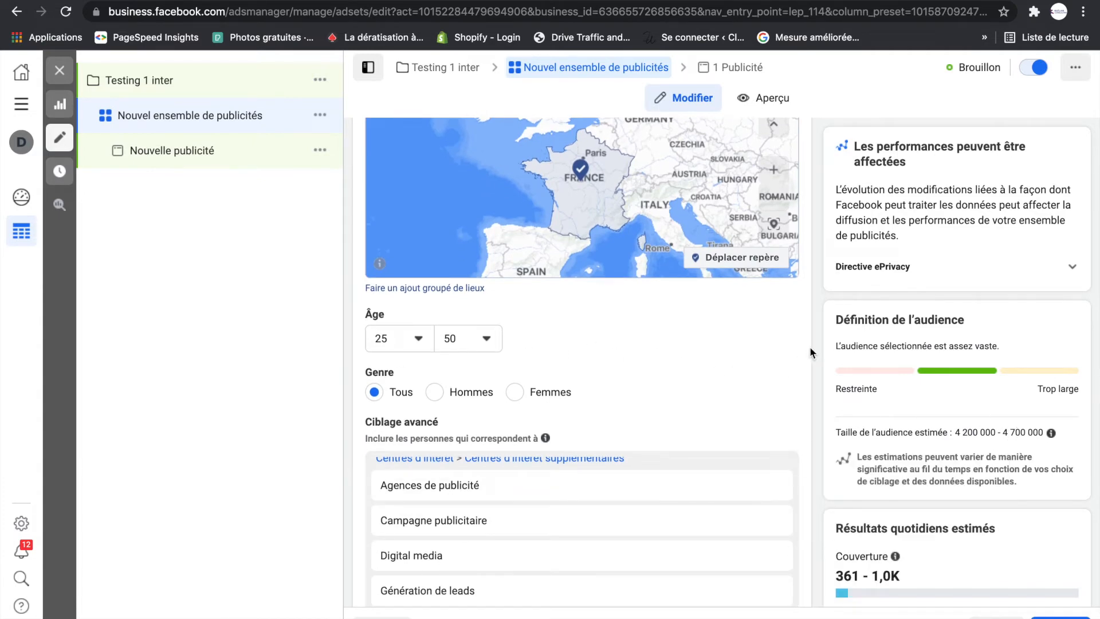
click(435, 394)
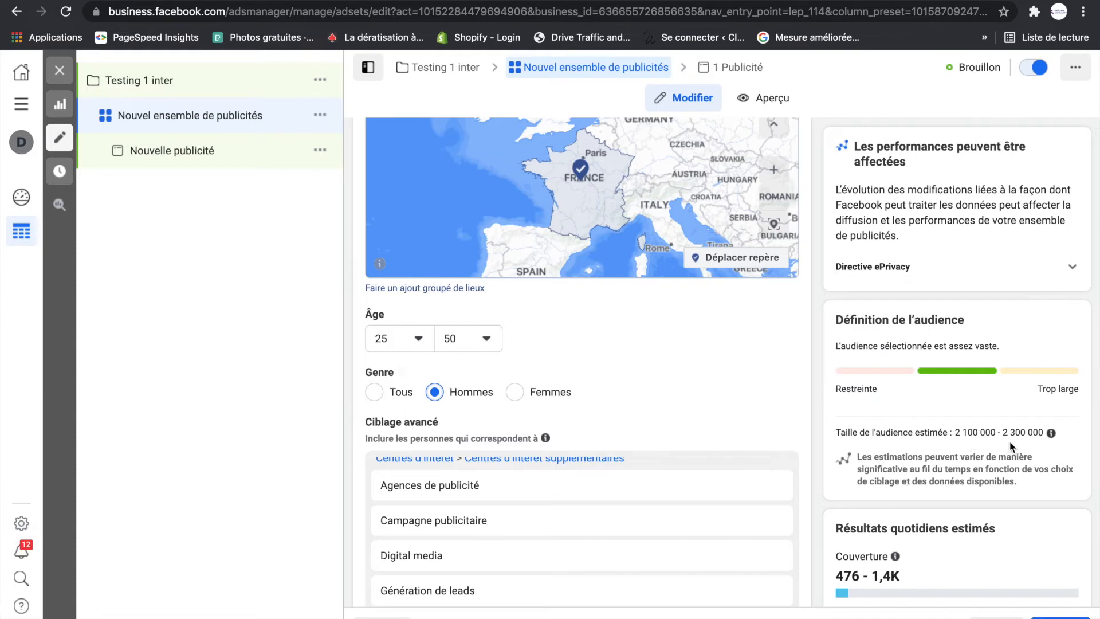
- Raise the audience's maximum age to 55
click(419, 344)
click(487, 340)
click(487, 340)
click(487, 341)
scroll(458, 479, down, 2)
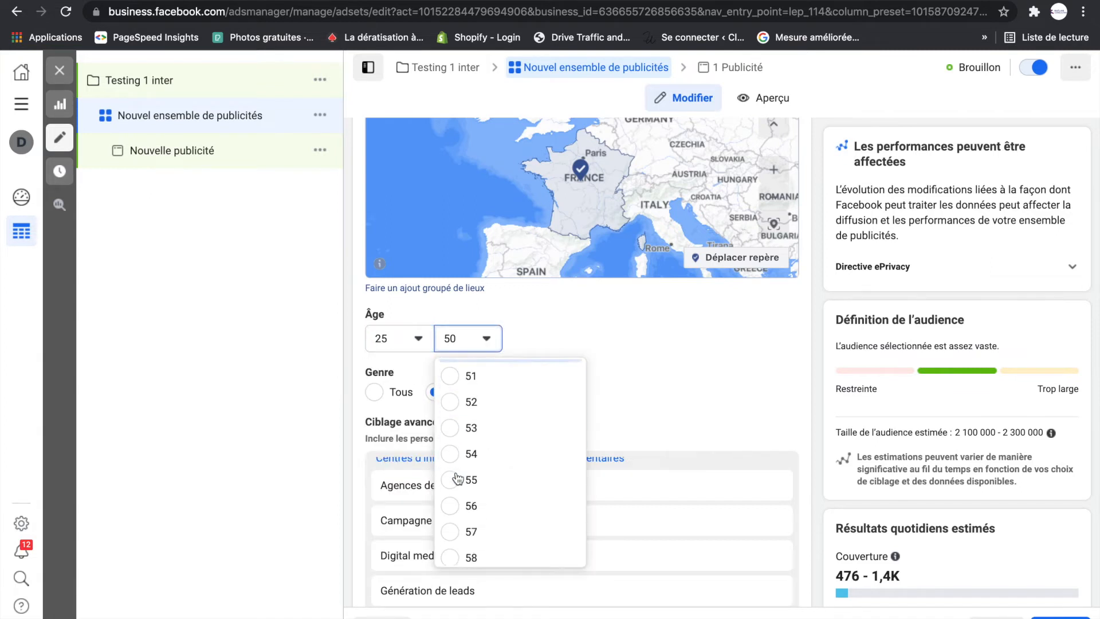
click(457, 479)
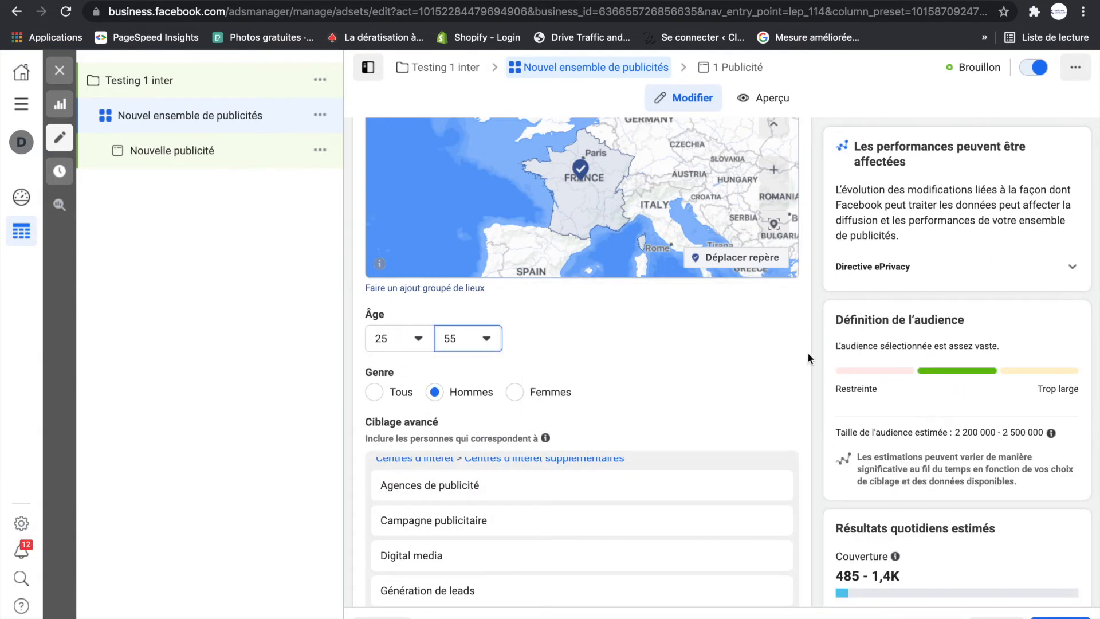
scroll(796, 366, down, 1)
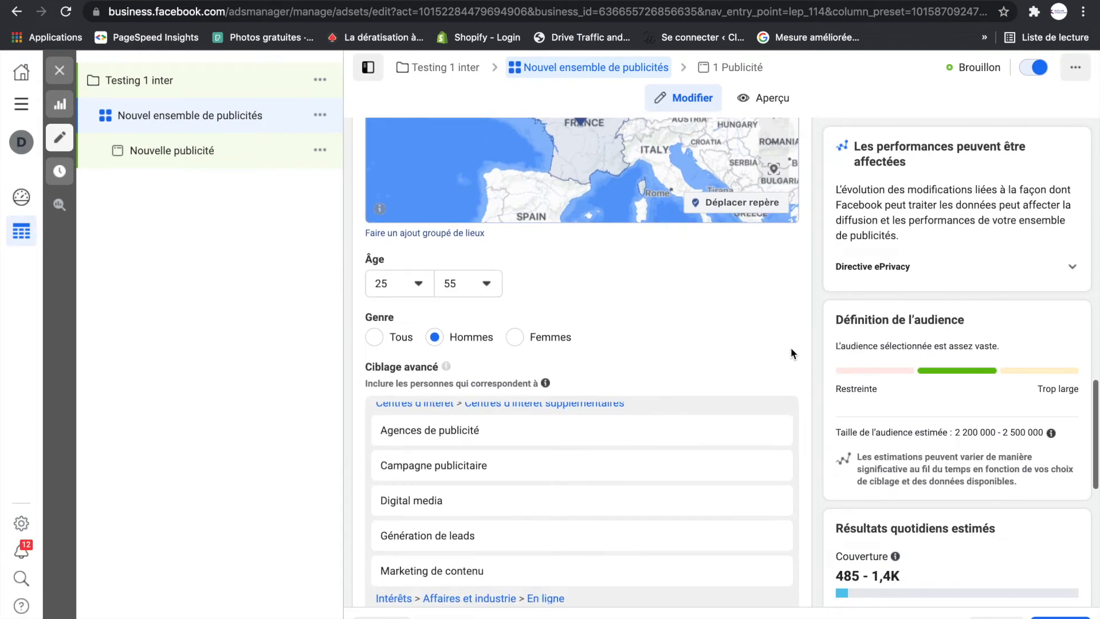
scroll(791, 347, down, 3)
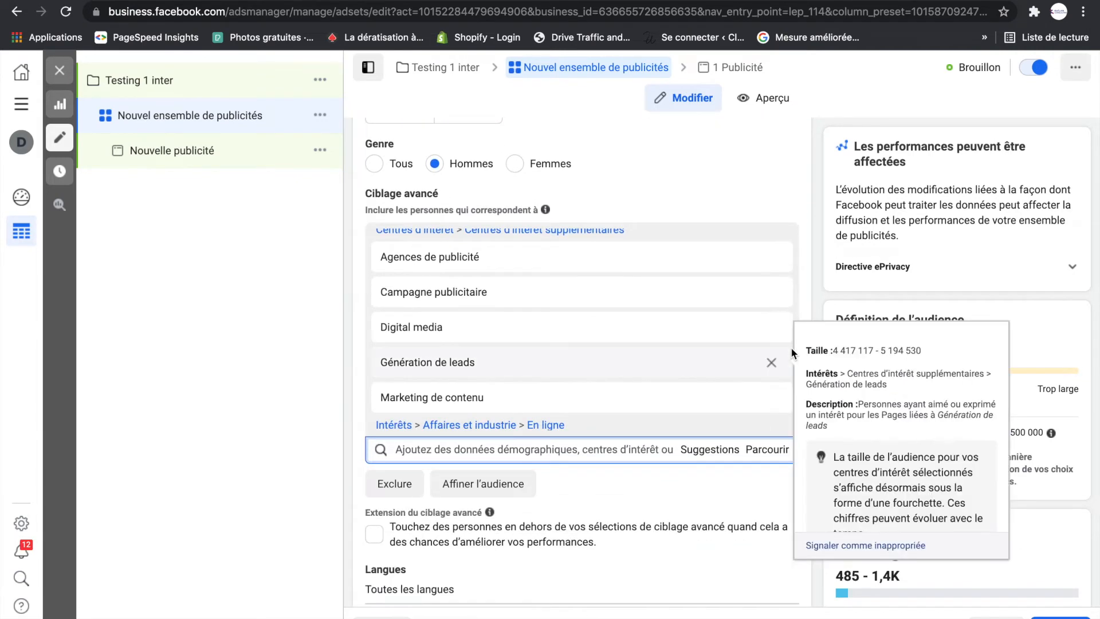
scroll(810, 280, up, 1)
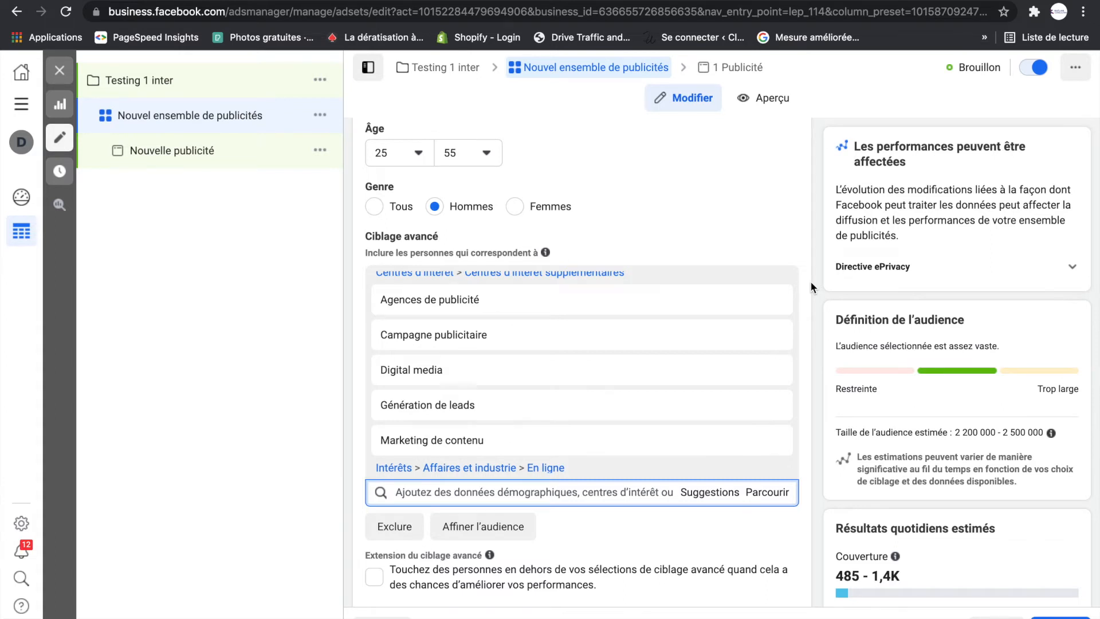
scroll(810, 282, down, 3)
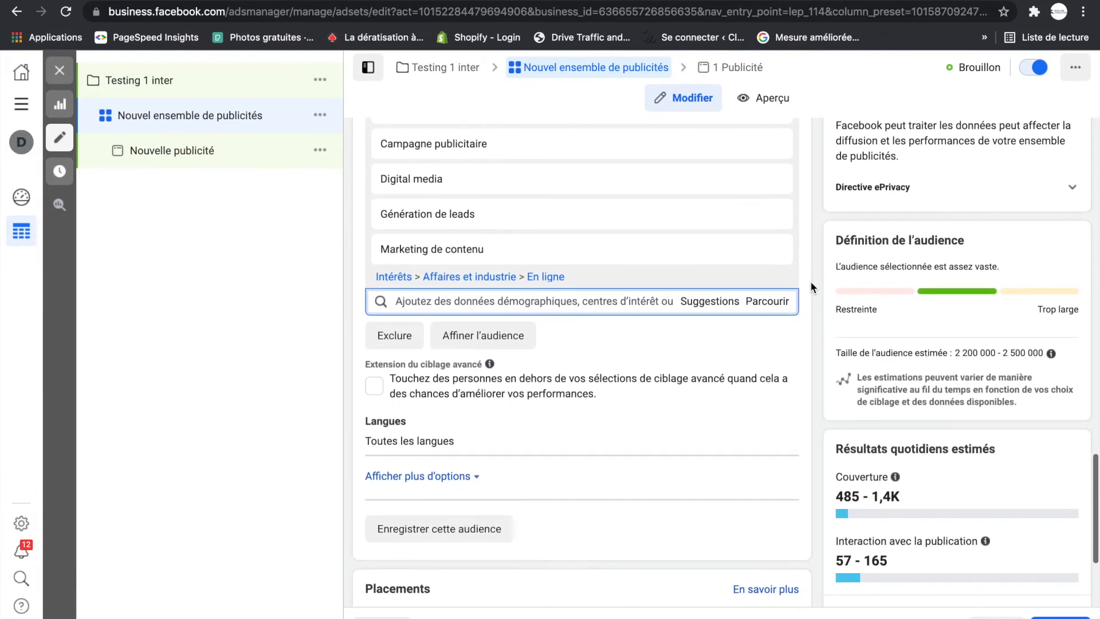
scroll(811, 288, down, 1)
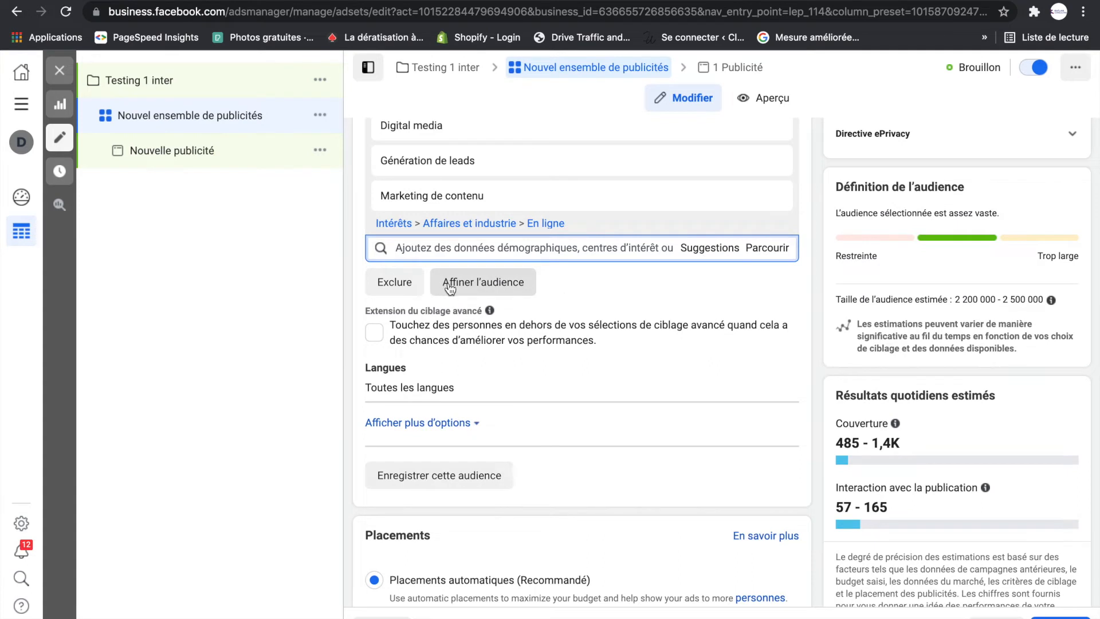
- Narrow the audience with an additional required criterion, adding the purchase behaviour "Acheteurs actifs"
click(488, 287)
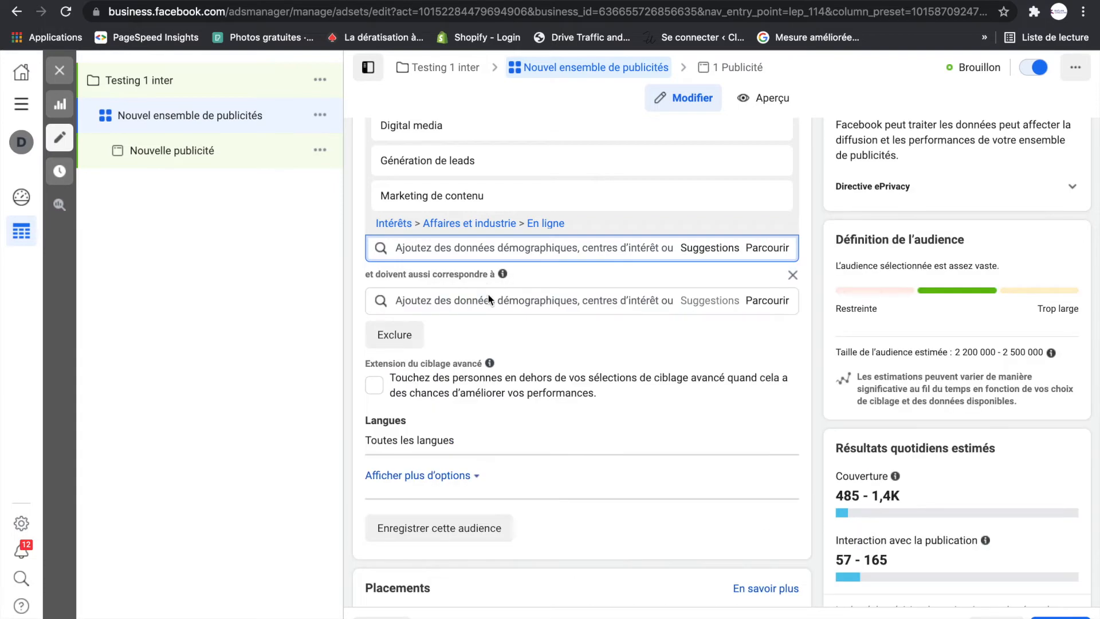
scroll(484, 295, up, 3)
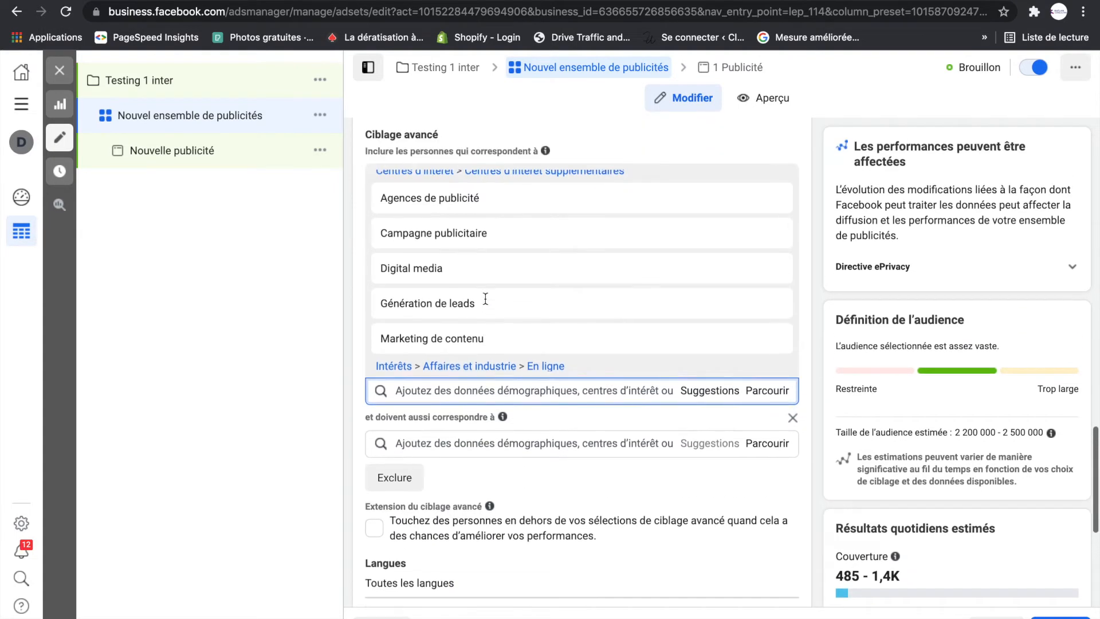
scroll(475, 401, down, 1)
click(477, 426)
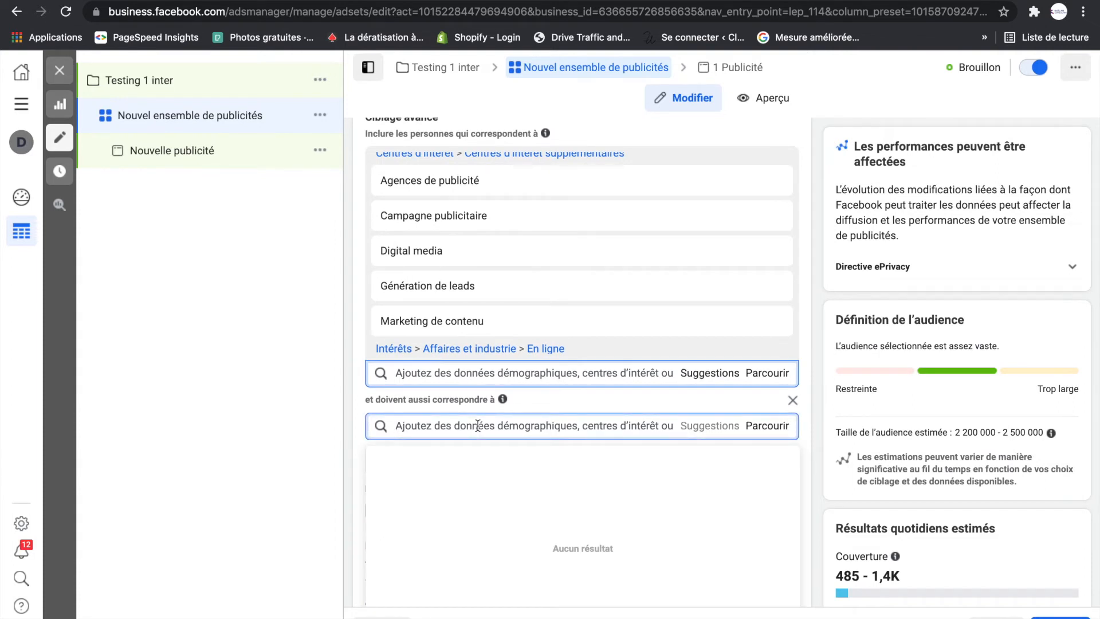
text(actif)
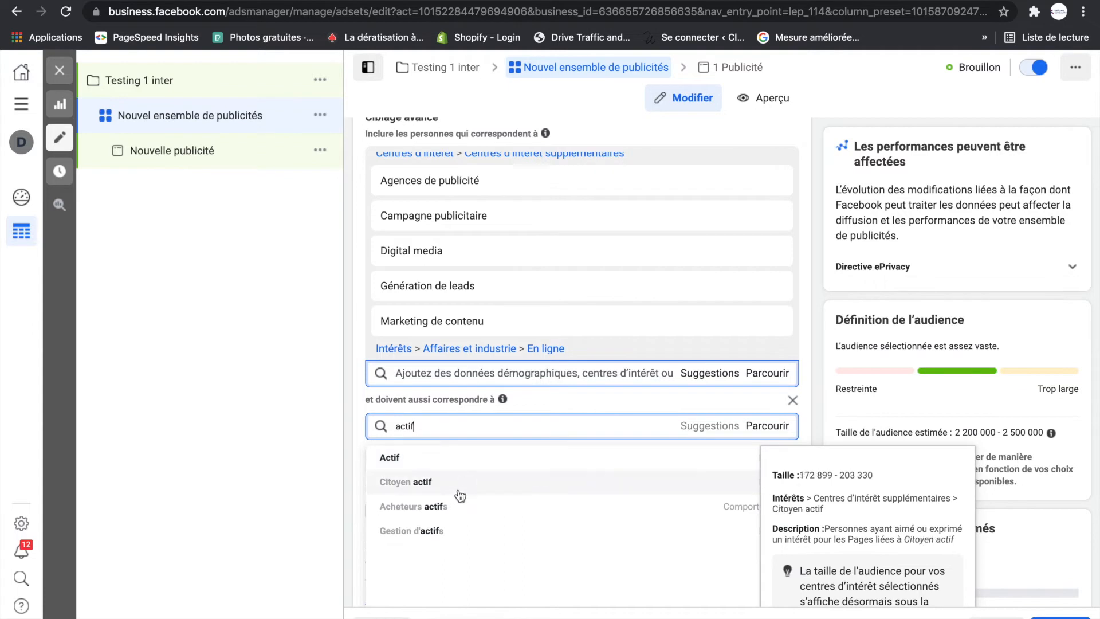
click(459, 506)
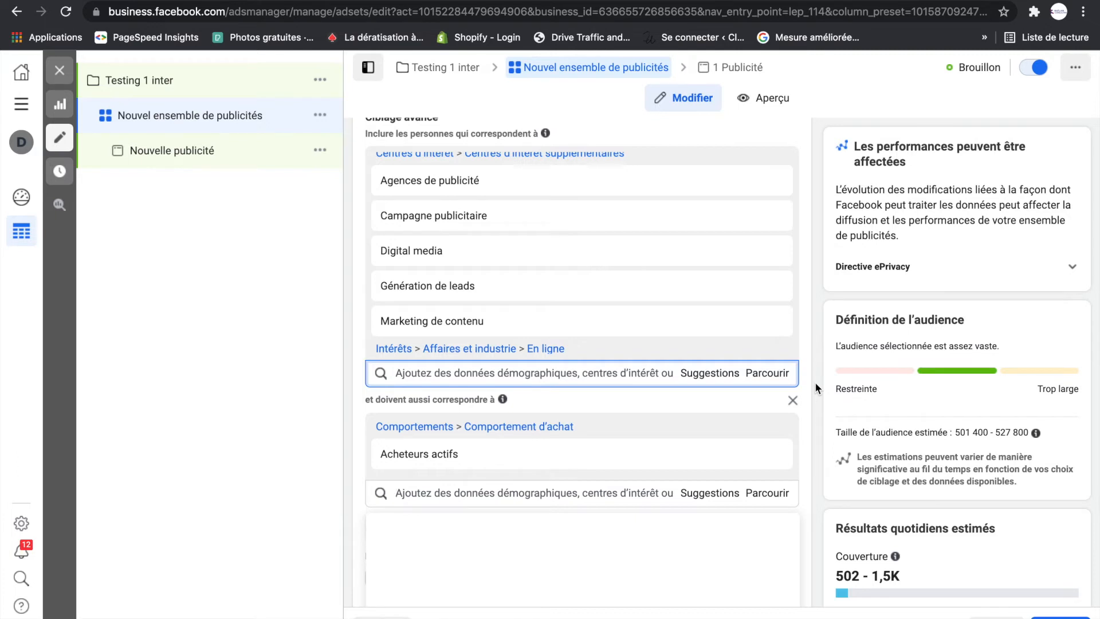
- Review the included interests and remove the "Acheteurs actifs" behaviour from the narrowing criterion
mouse_move(443, 460)
mouse_move(450, 259)
scroll(450, 262, up, 1)
scroll(451, 258, up, 1)
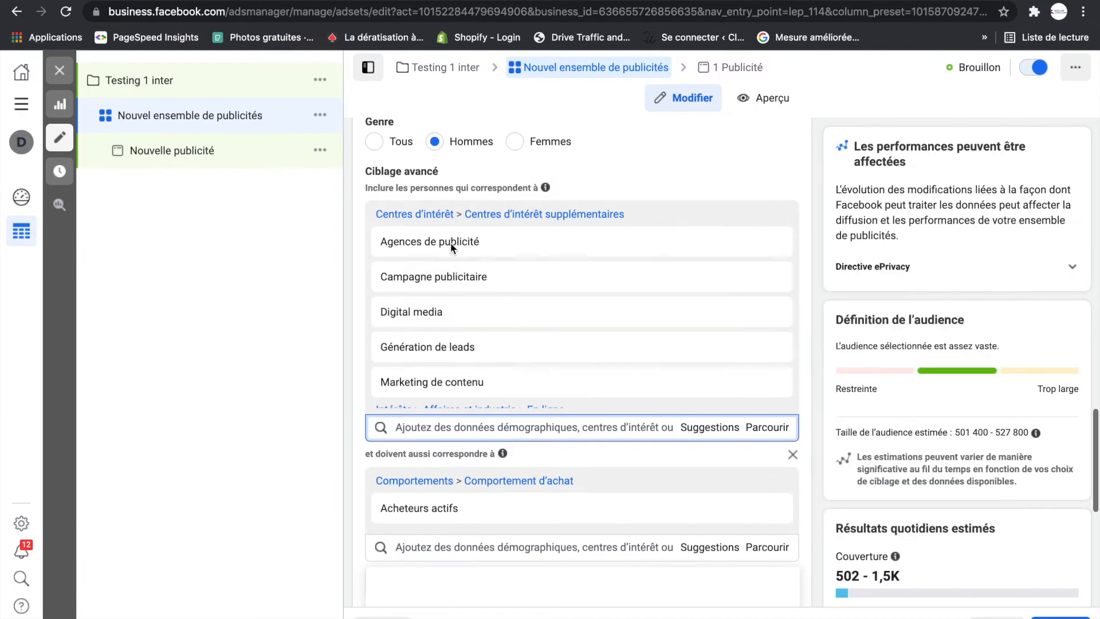
scroll(453, 270, down, 2)
mouse_move(433, 316)
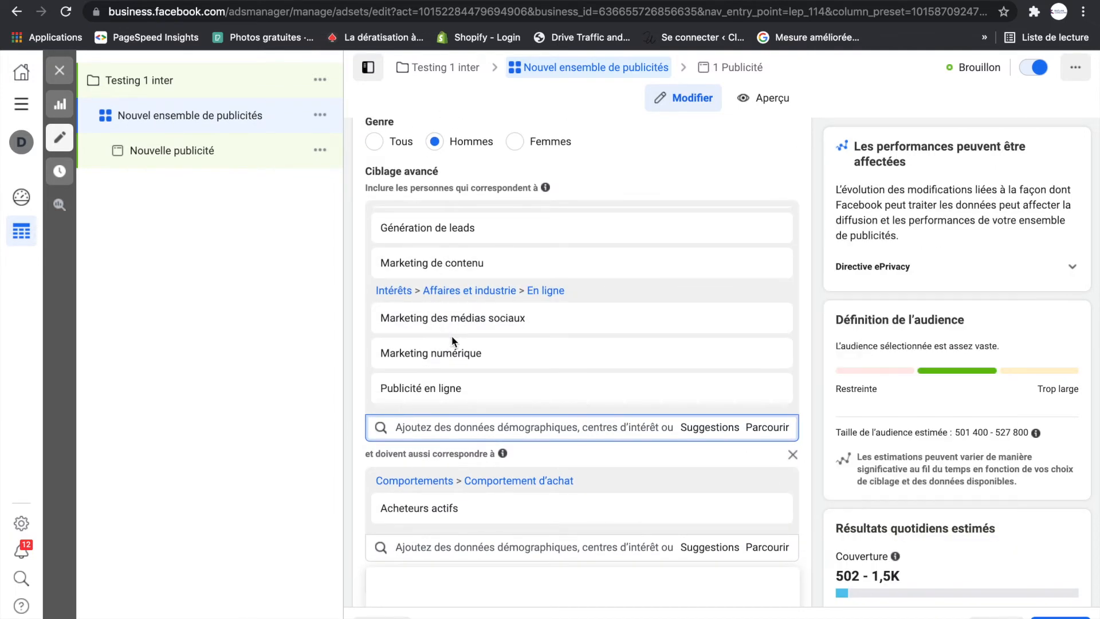
scroll(446, 336, down, 1)
mouse_move(417, 483)
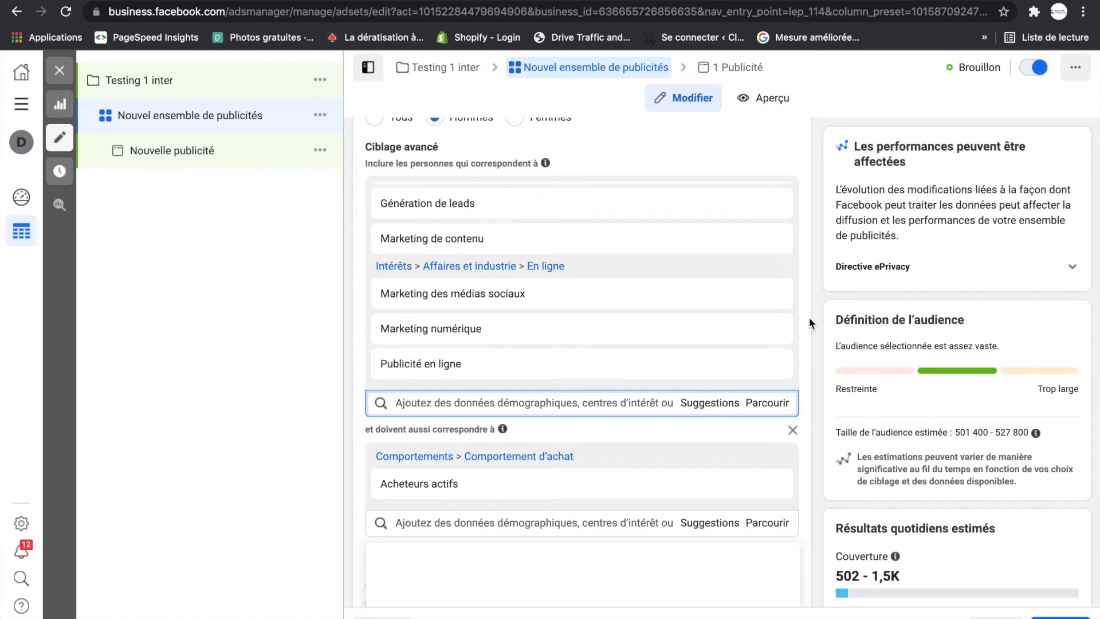
mouse_move(774, 330)
mouse_move(477, 487)
click(772, 486)
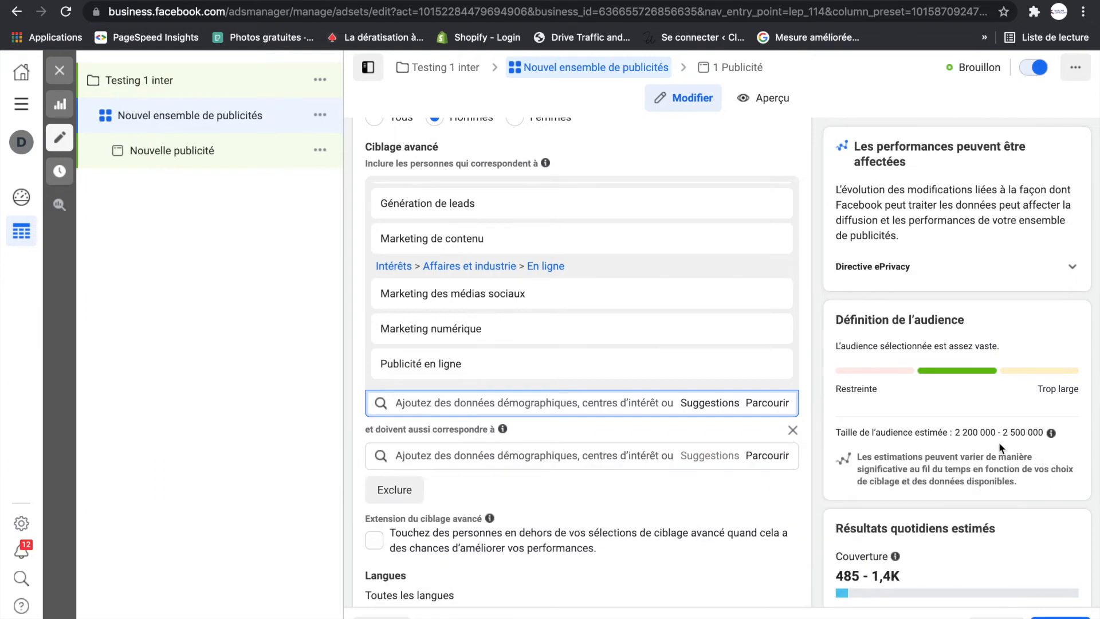
- Restrict the audience's languages to "Français (tout)"
scroll(875, 460, down, 2)
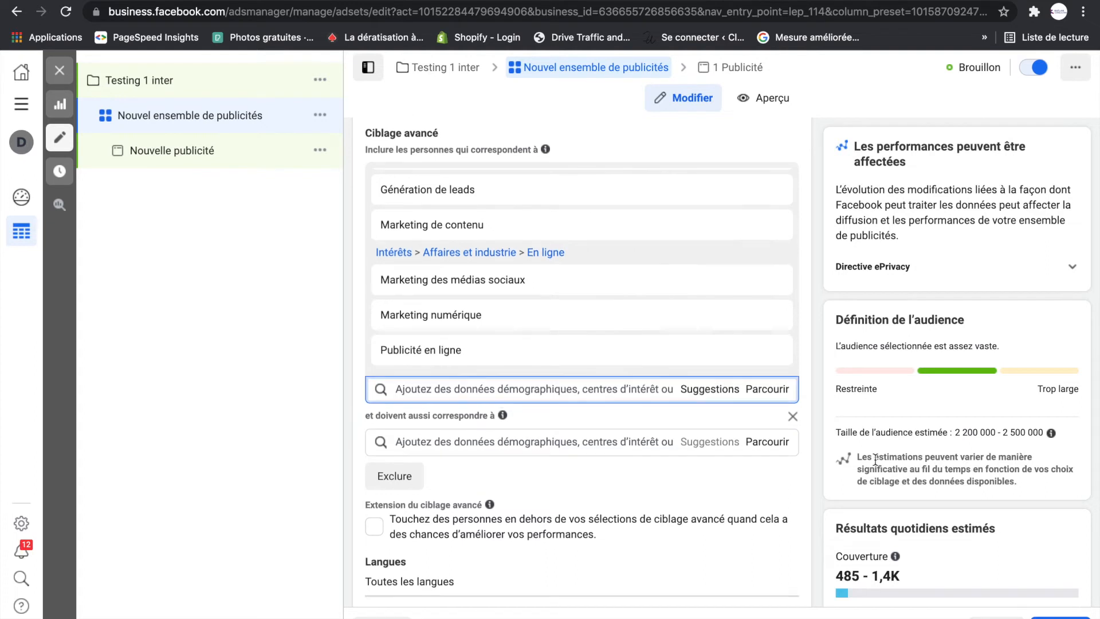
scroll(875, 460, down, 5)
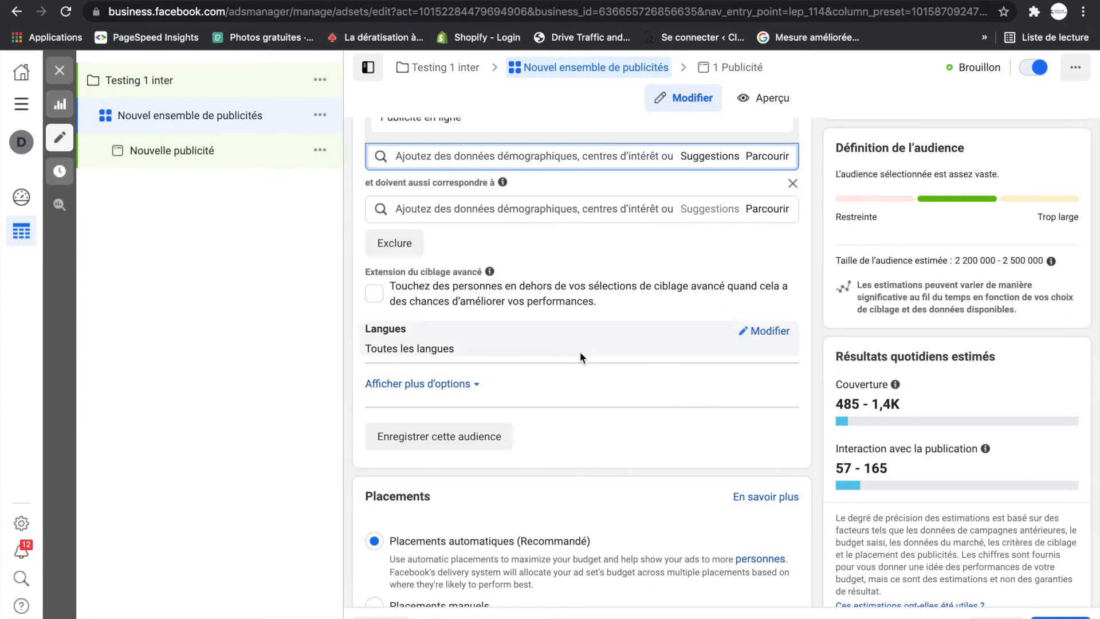
click(758, 331)
click(451, 354)
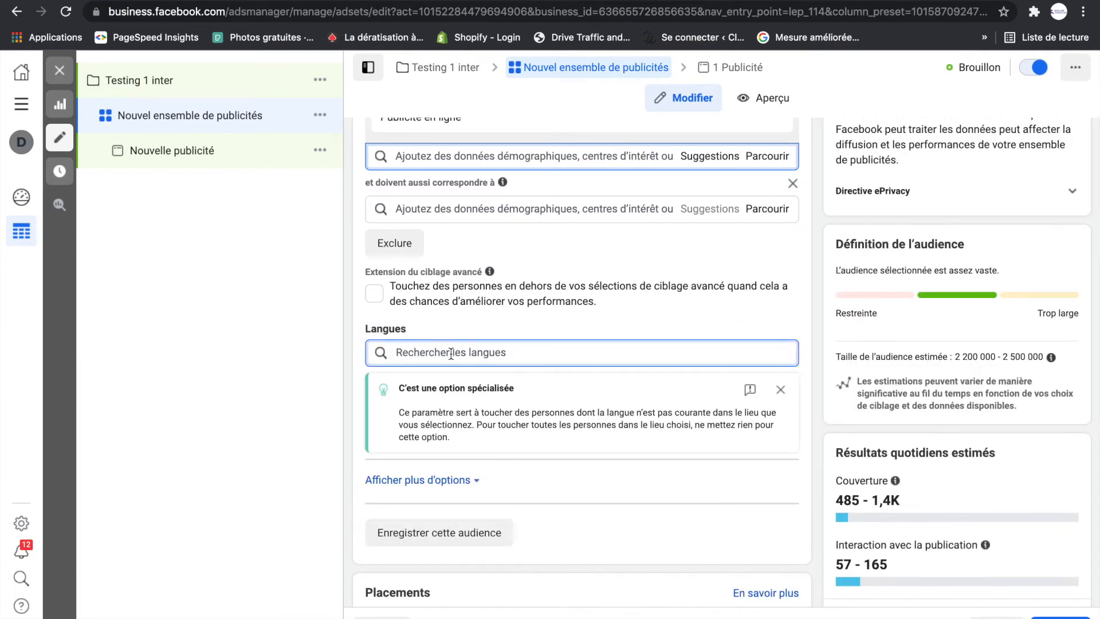
text(fran)
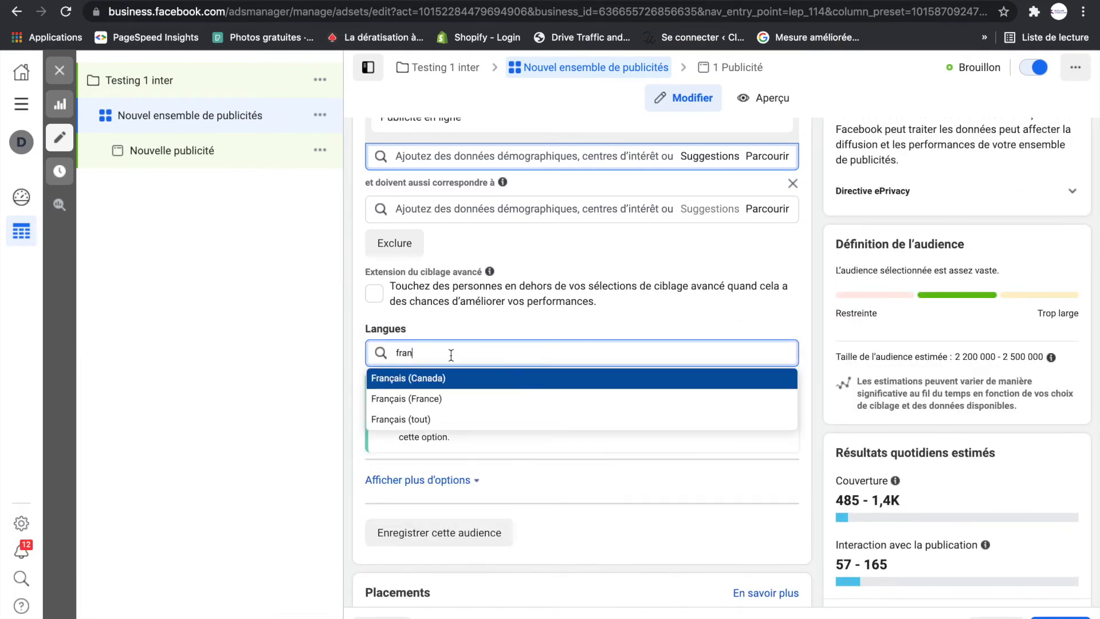
click(419, 423)
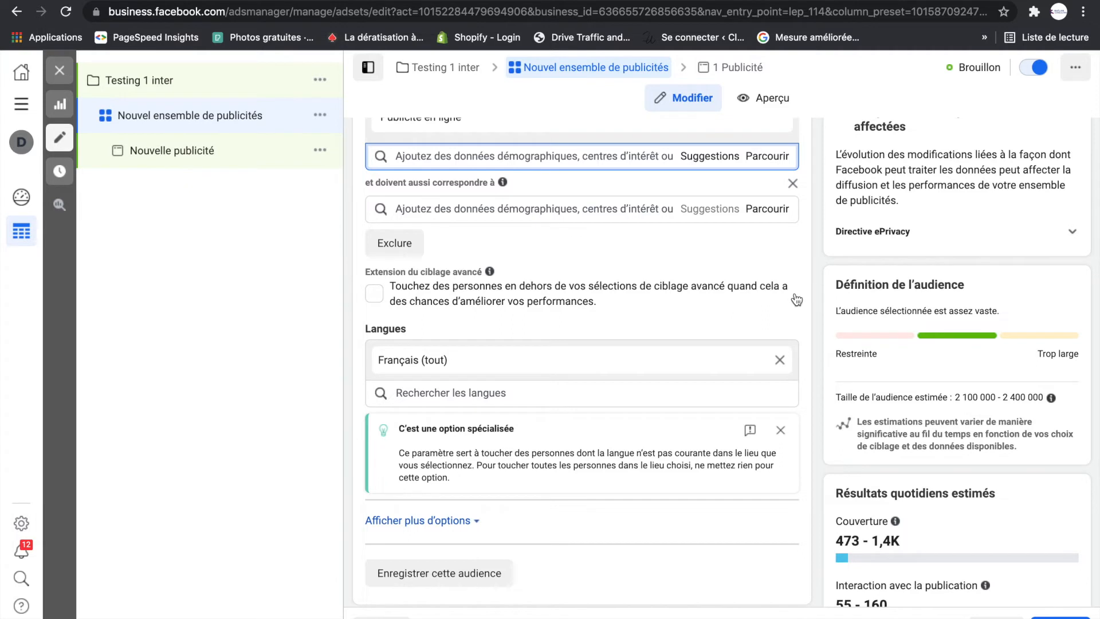
- Examine the platforms and placements offered under manual placements and return the ad set to automatic placements
scroll(795, 297, down, 5)
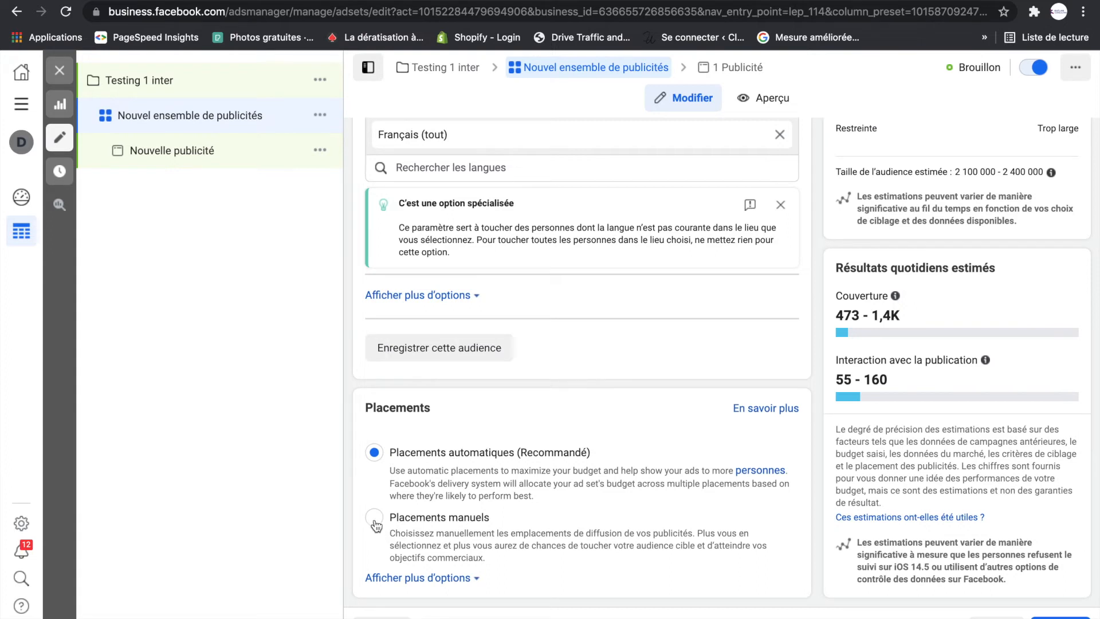
click(375, 521)
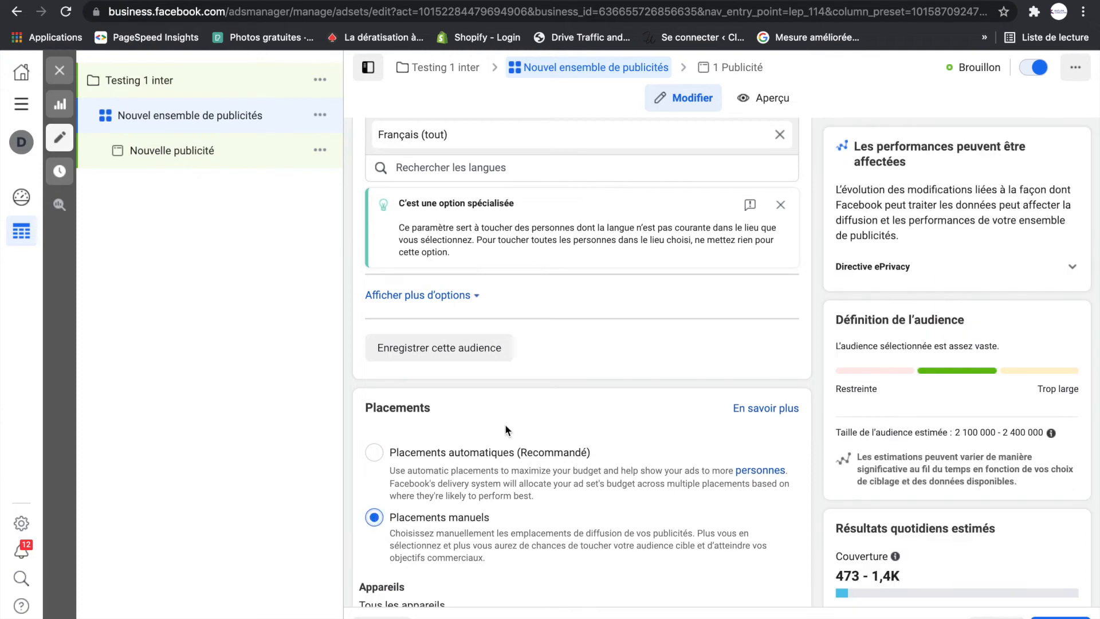
scroll(504, 424, down, 4)
scroll(603, 328, down, 2)
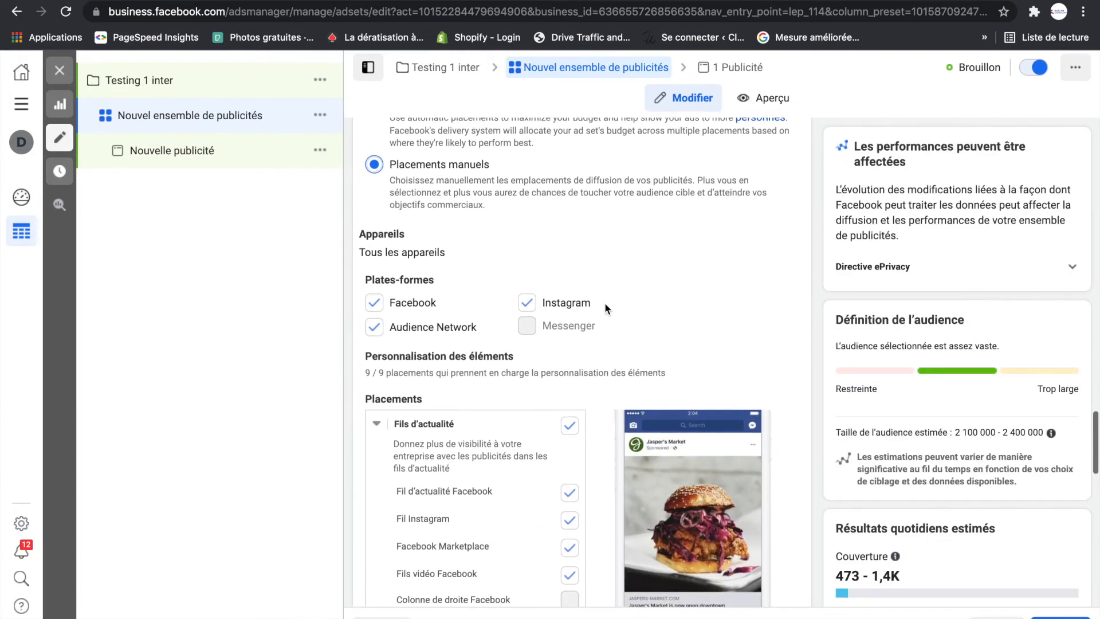
scroll(525, 481, down, 4)
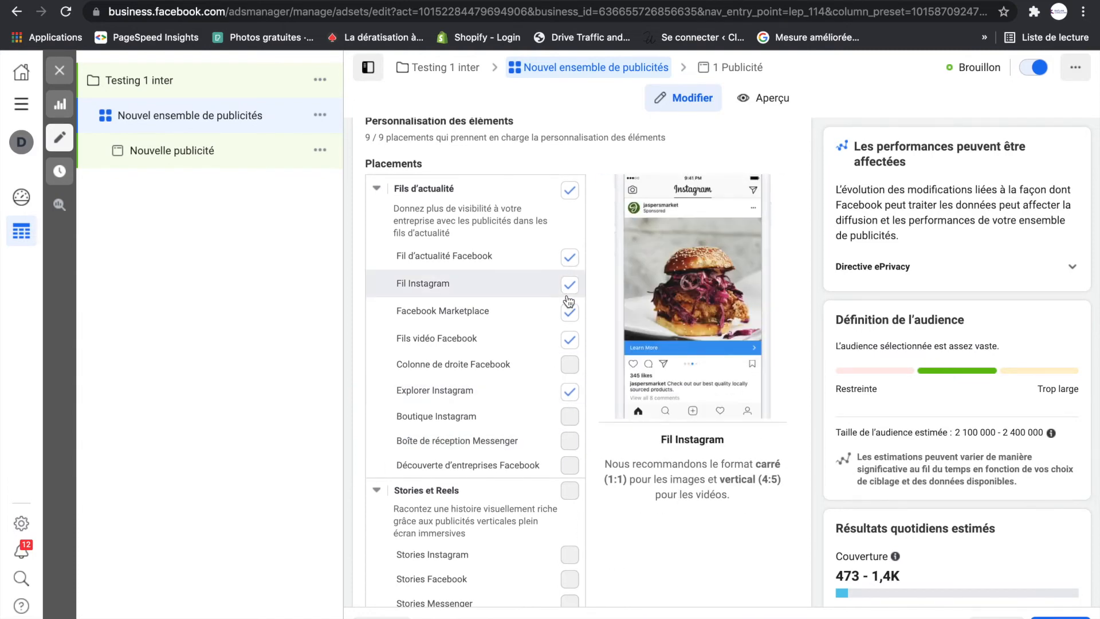
scroll(573, 369, down, 3)
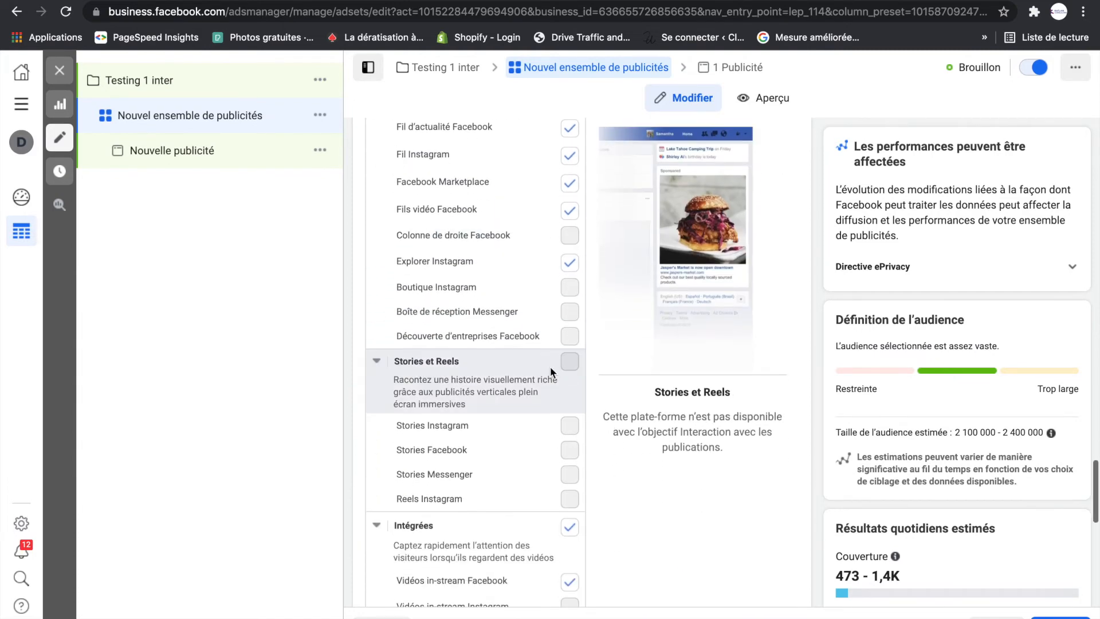
scroll(544, 363, up, 8)
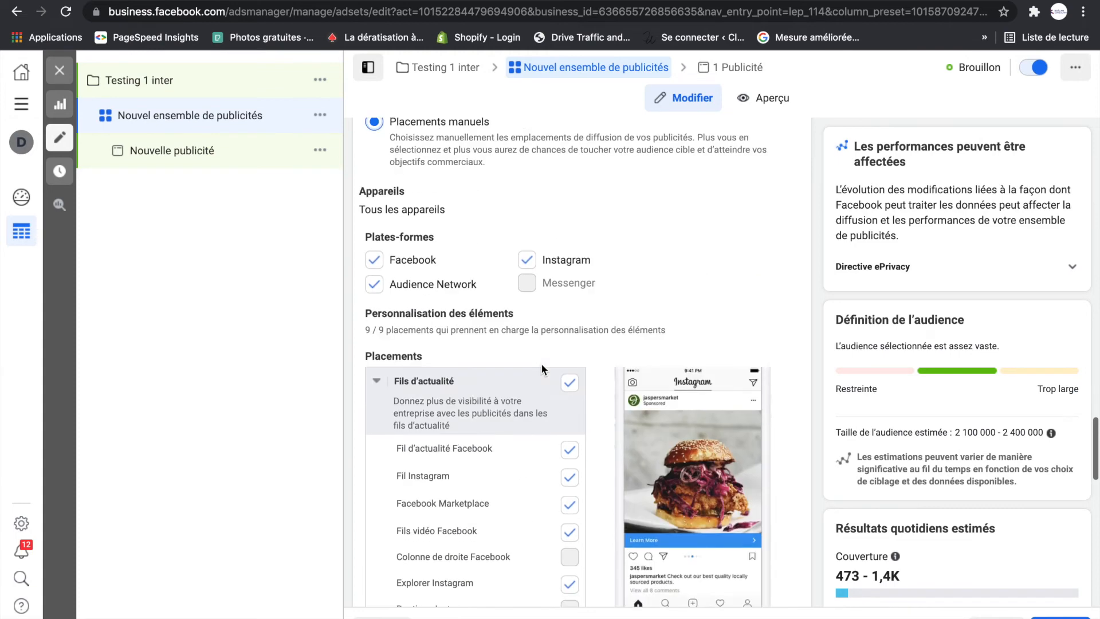
click(374, 181)
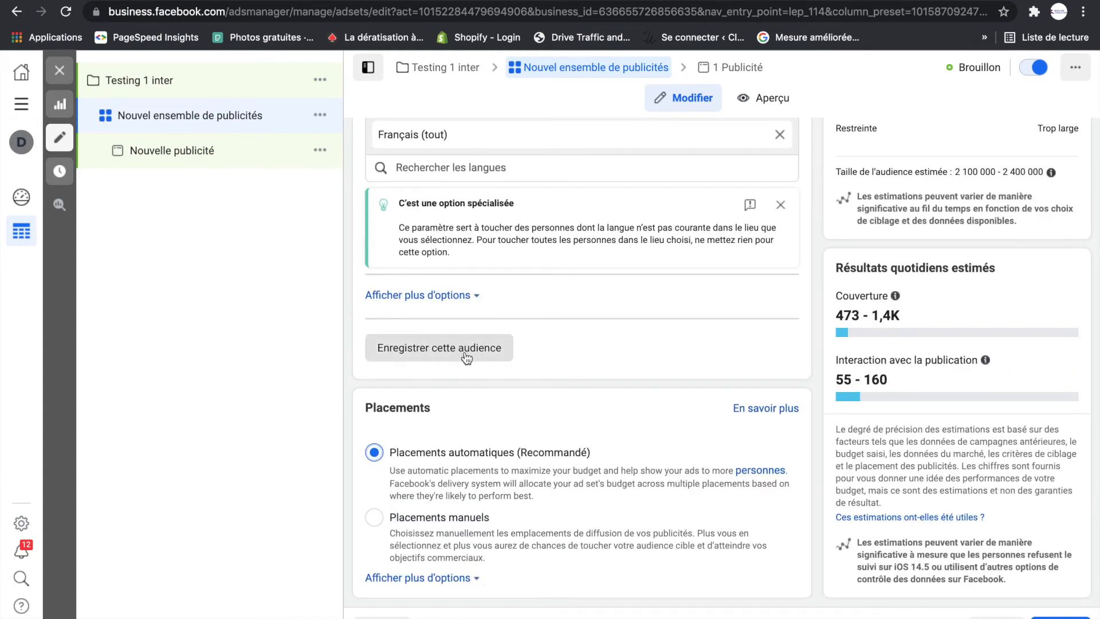
- Replace the ad set's default name with the budget label "5€ /"
scroll(575, 459, up, 10)
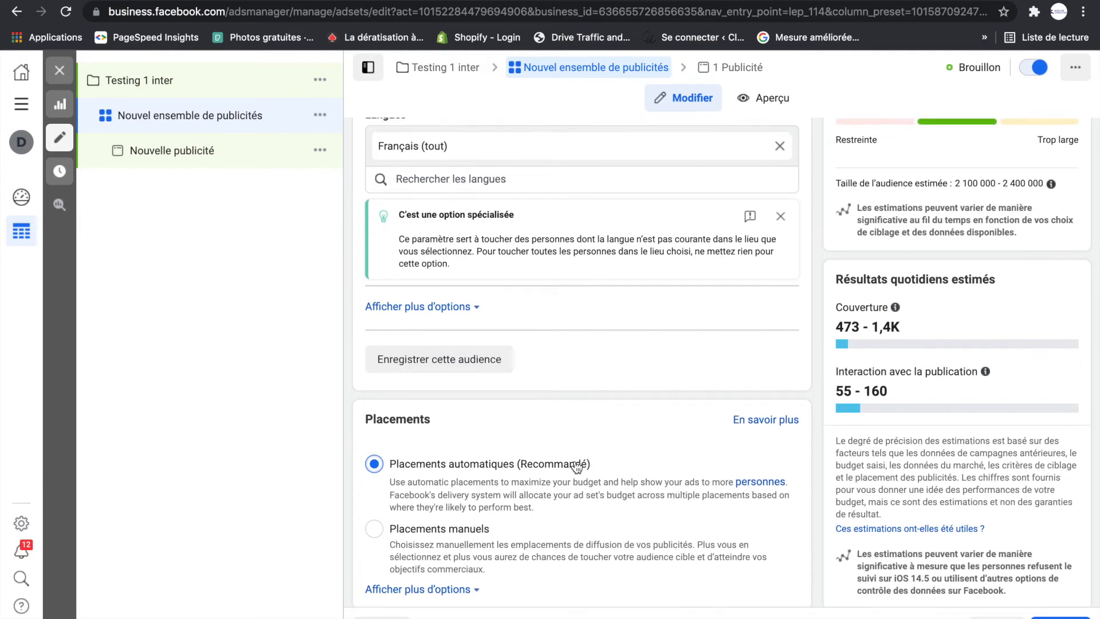
scroll(575, 459, up, 5)
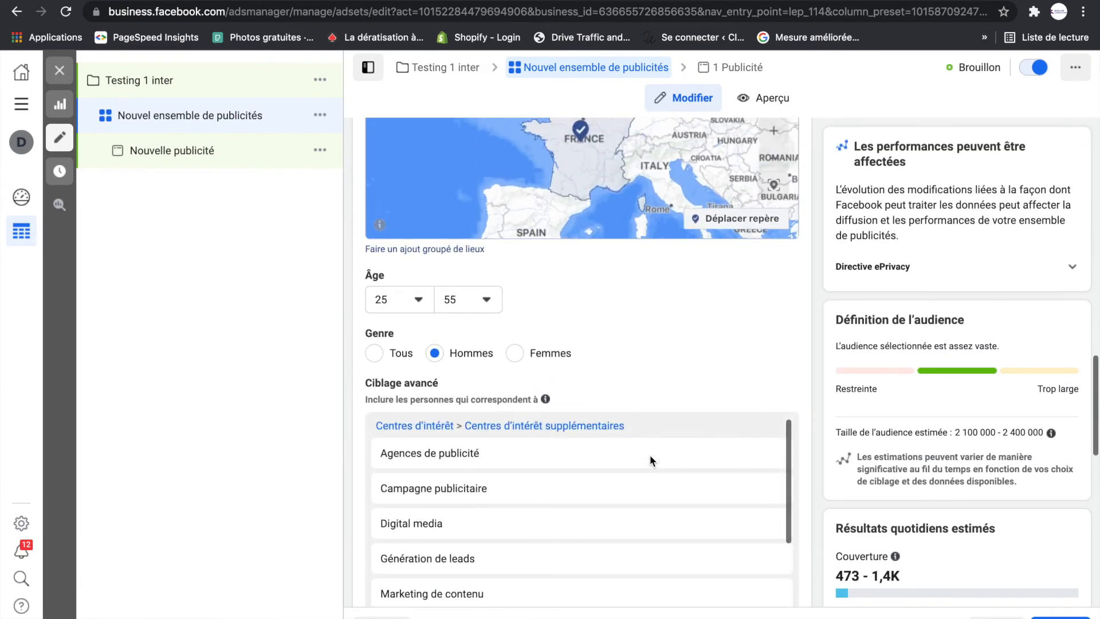
scroll(641, 362, up, 1)
scroll(641, 362, down, 3)
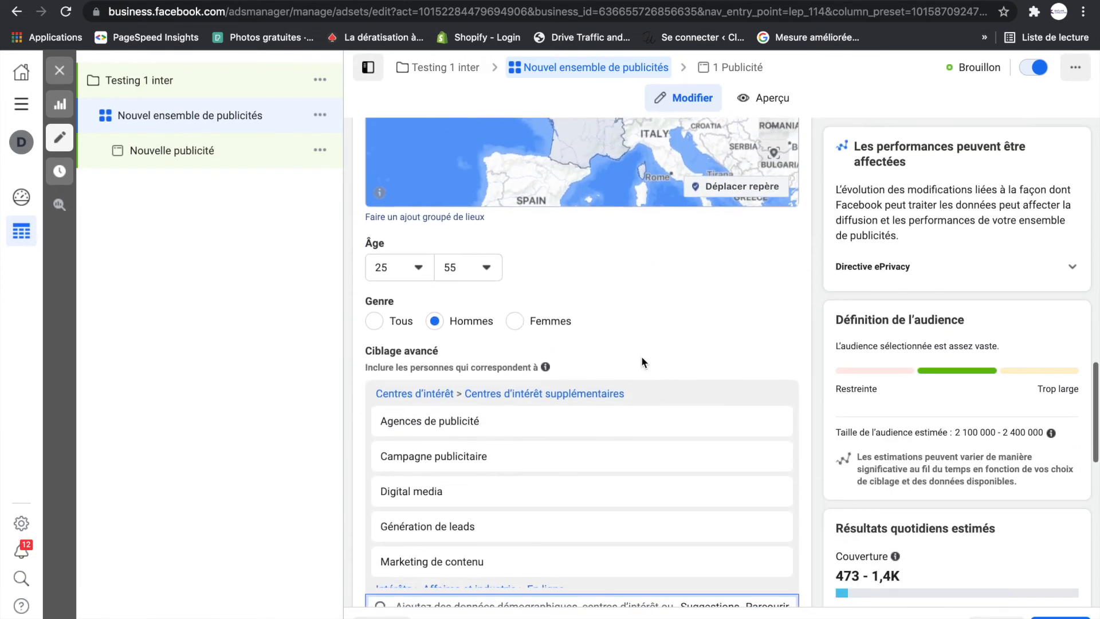
scroll(641, 362, up, 3)
scroll(642, 362, up, 7)
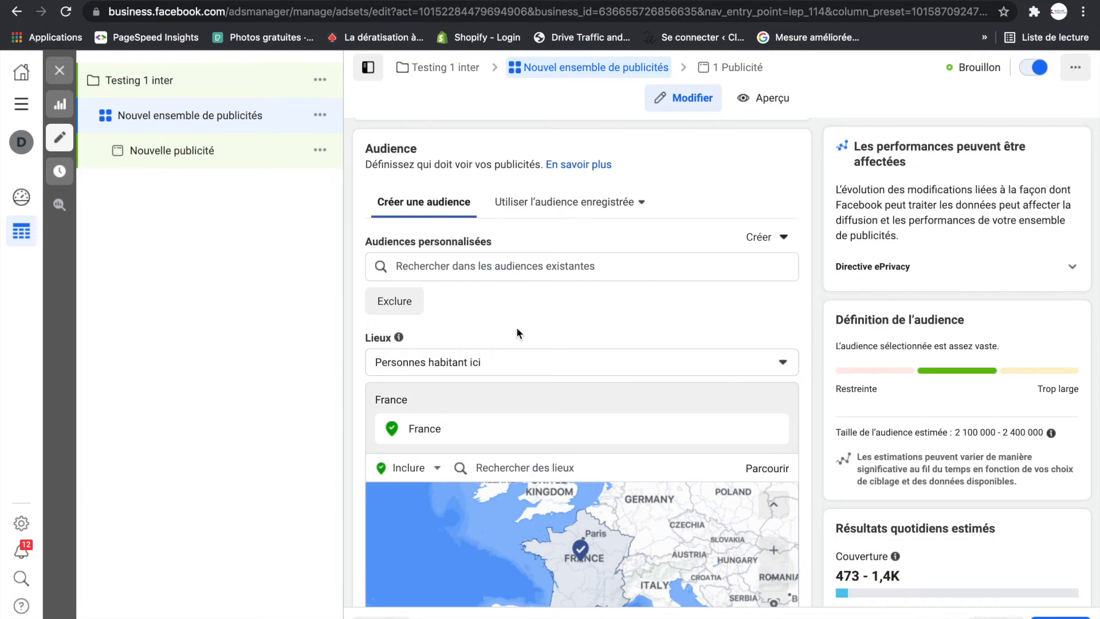
scroll(534, 331, up, 10)
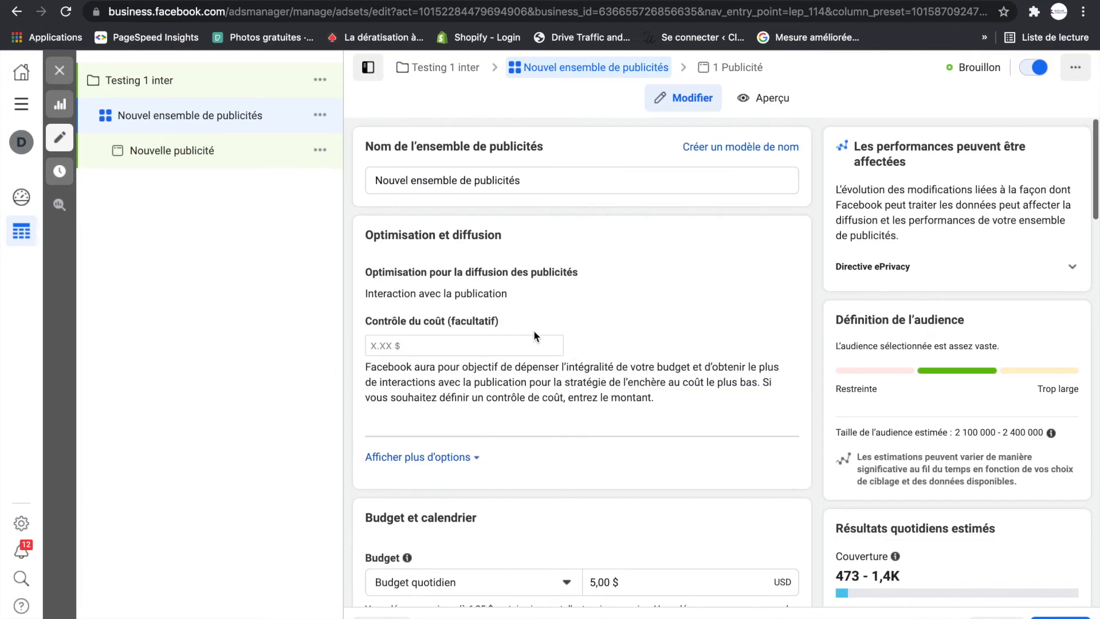
click(531, 183)
scroll(624, 279, down, 10)
scroll(624, 280, down, 4)
scroll(586, 225, up, 8)
scroll(585, 226, up, 8)
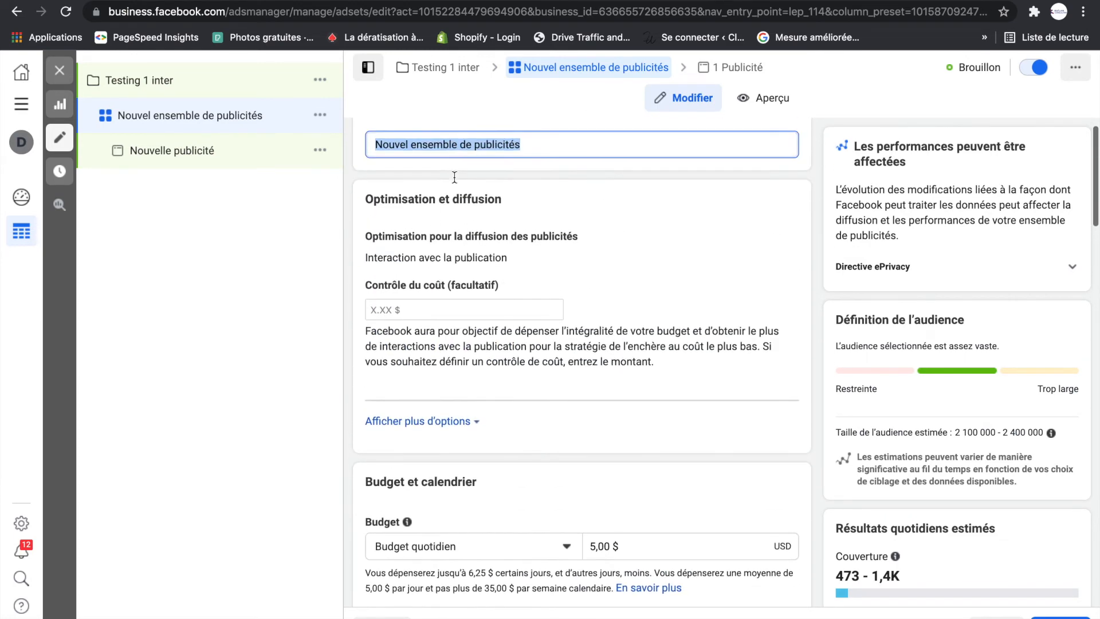
scroll(454, 177, up, 1)
text(5)
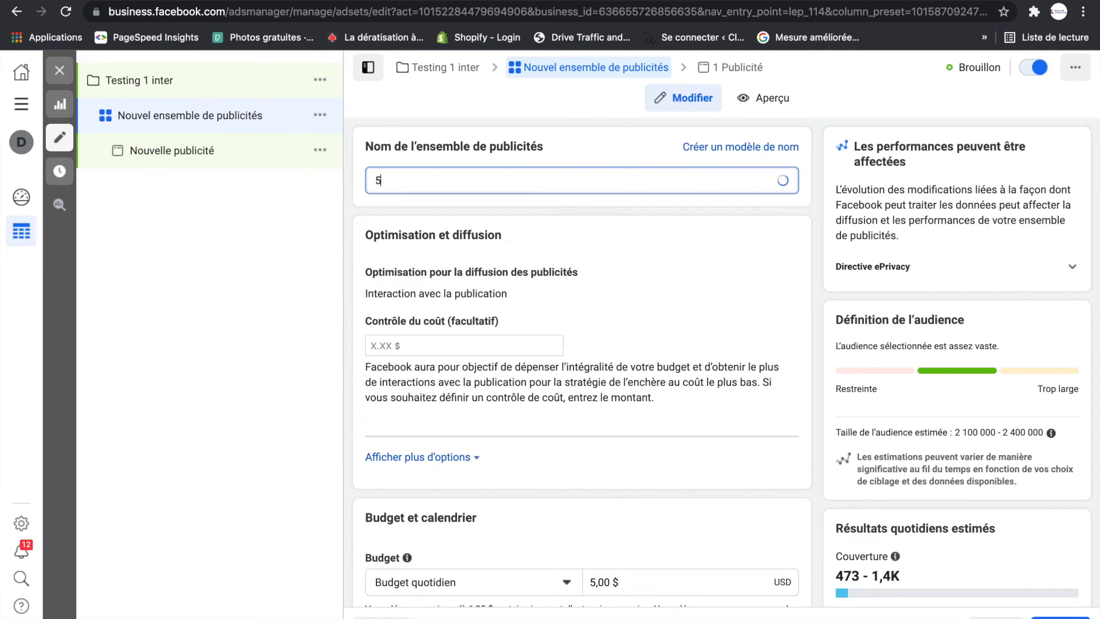
text(€)
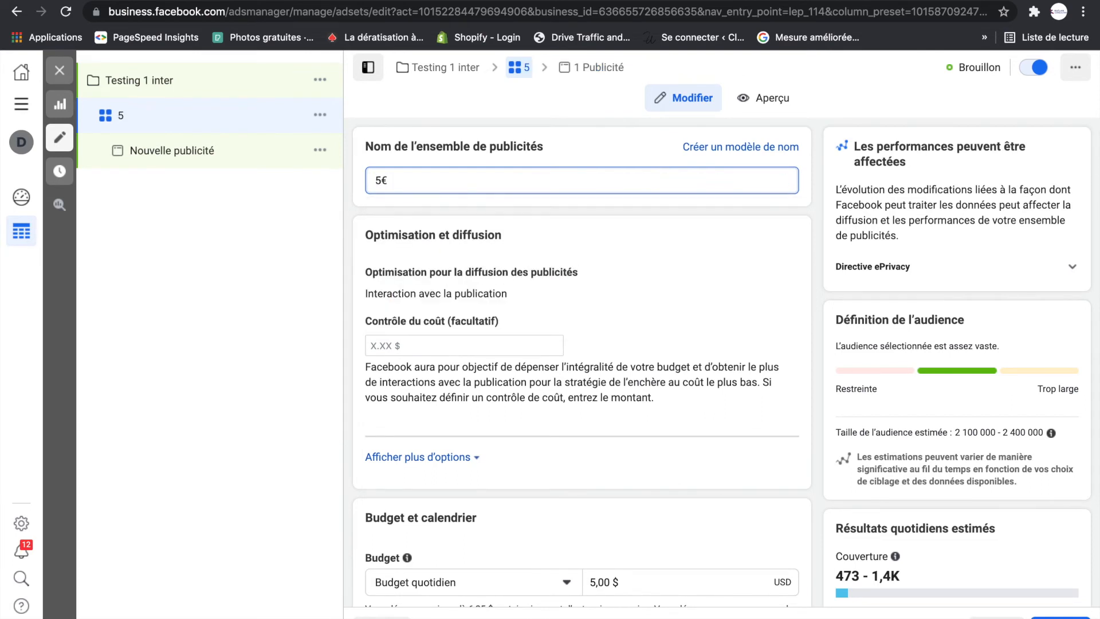
text( /)
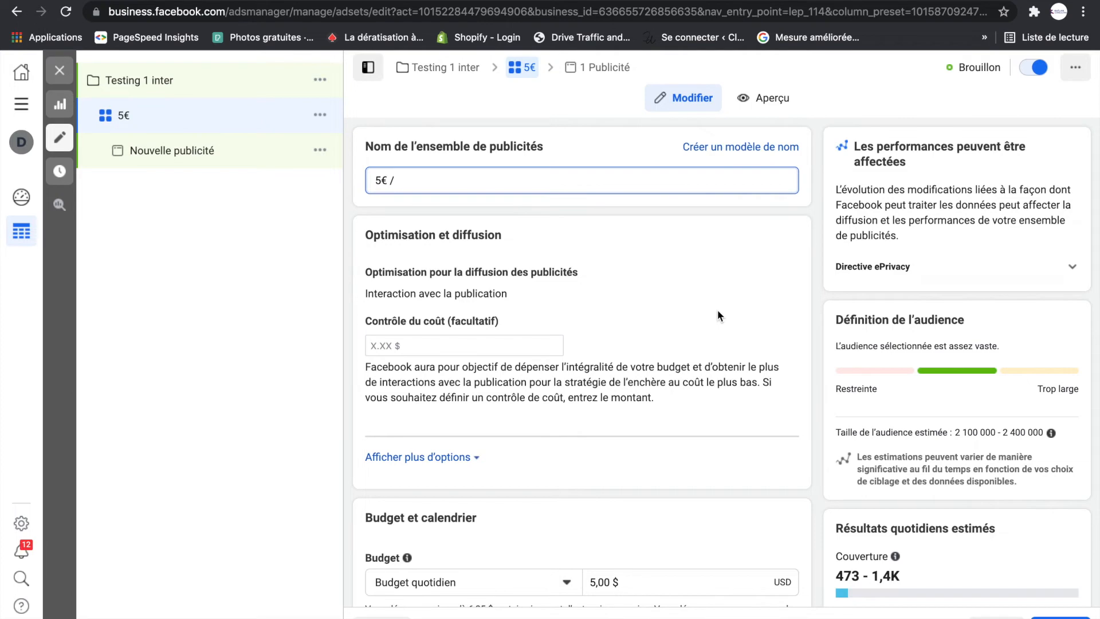
- Append the country label "FR /" to the ad set's name after checking its targeting settings
scroll(670, 290, down, 15)
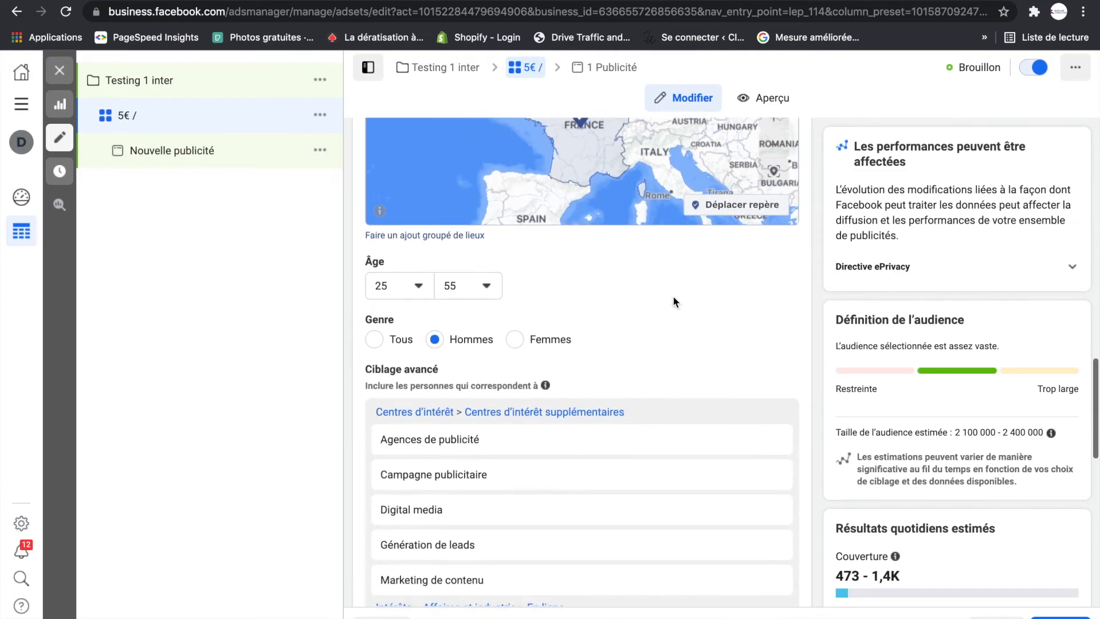
scroll(675, 302, up, 3)
scroll(674, 298, up, 12)
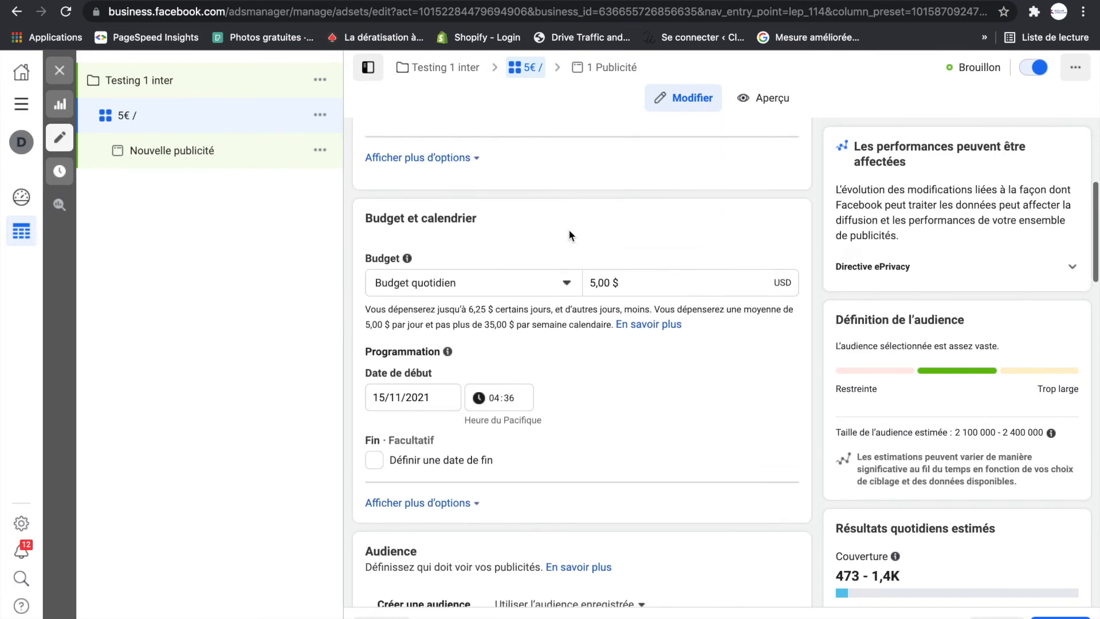
scroll(570, 234, up, 5)
click(439, 178)
text(fr)
text(FR)
text( /)
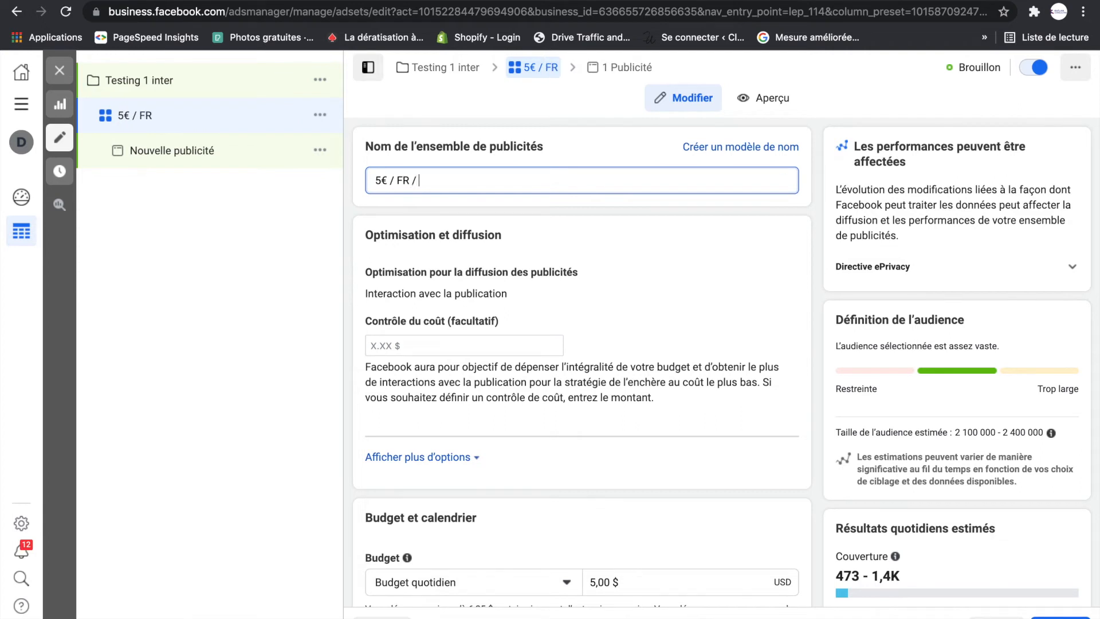
text( 25-)
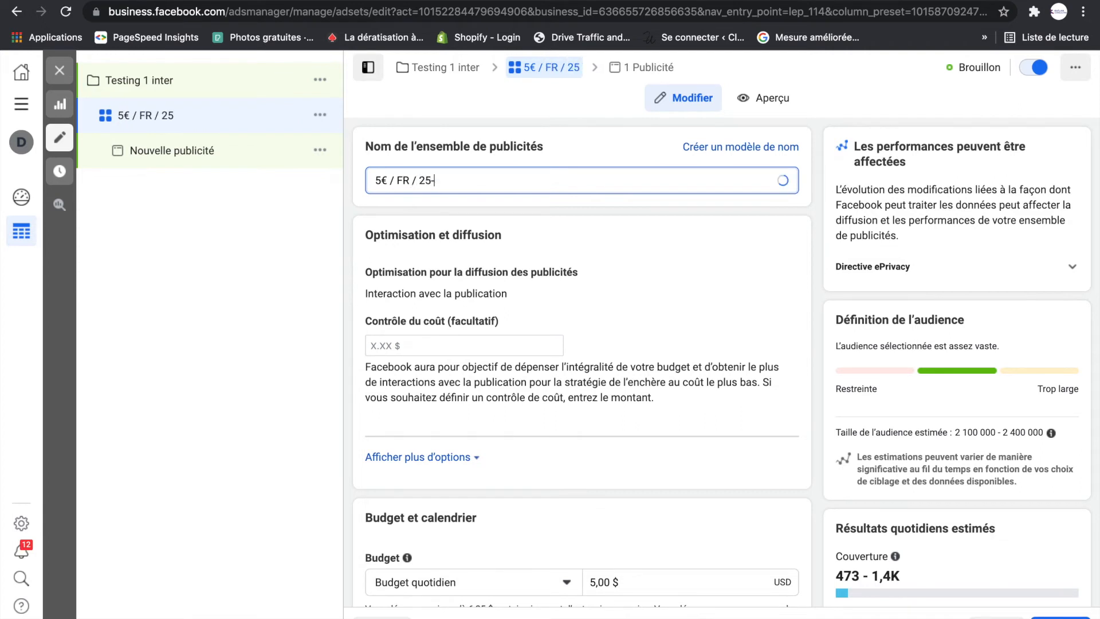
text(55AN)
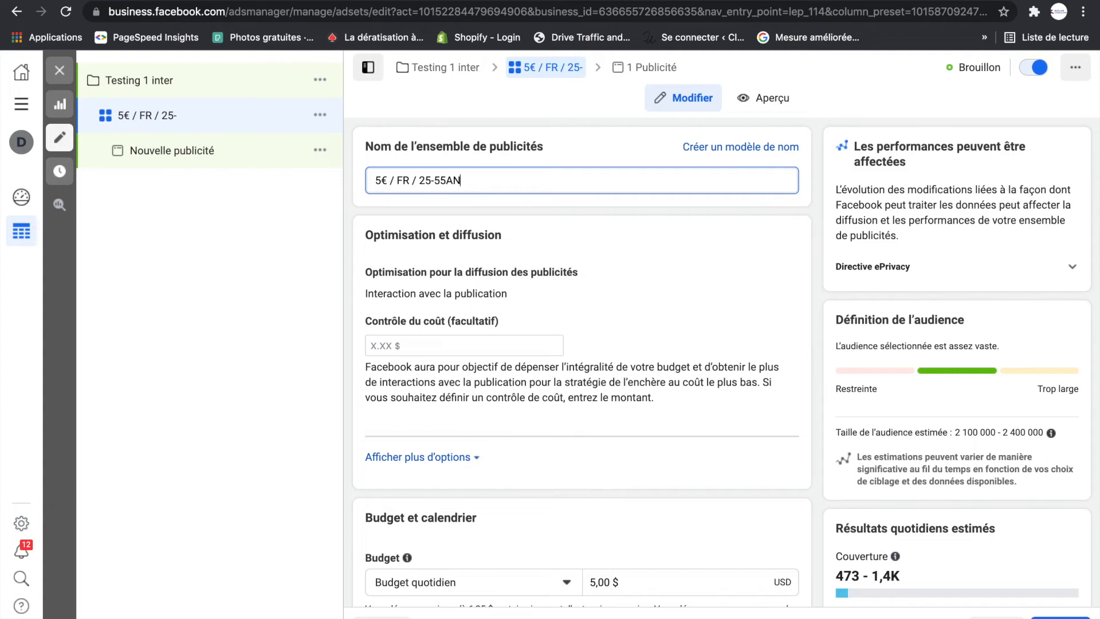
text(S/)
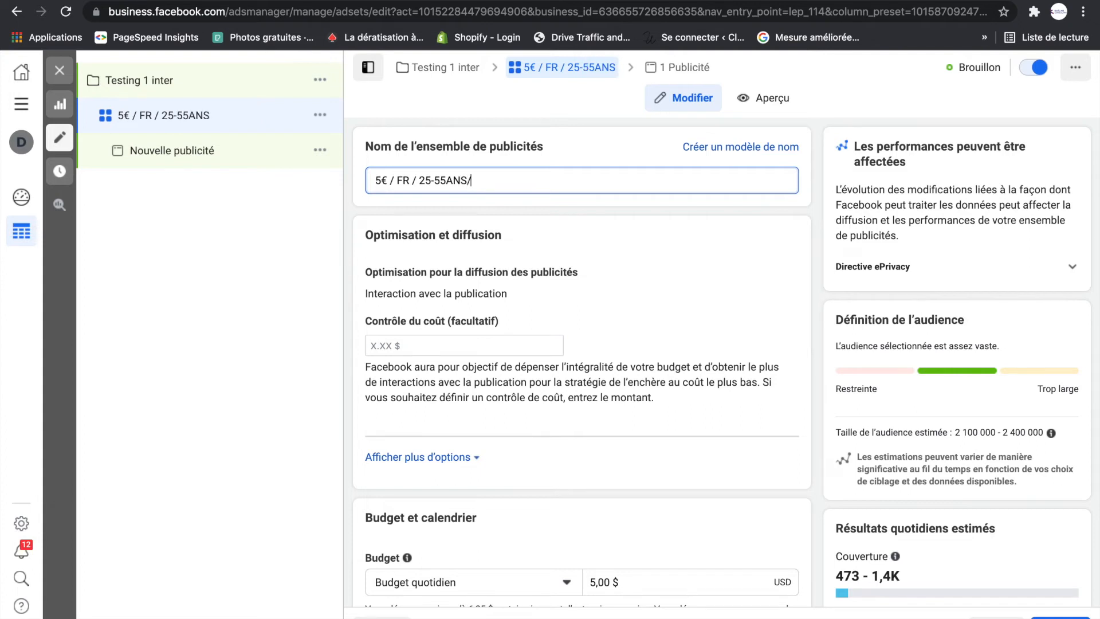
- Add the age range "25-55ANS /" to the end of the ad set's name
key(BackSpace)
text(/)
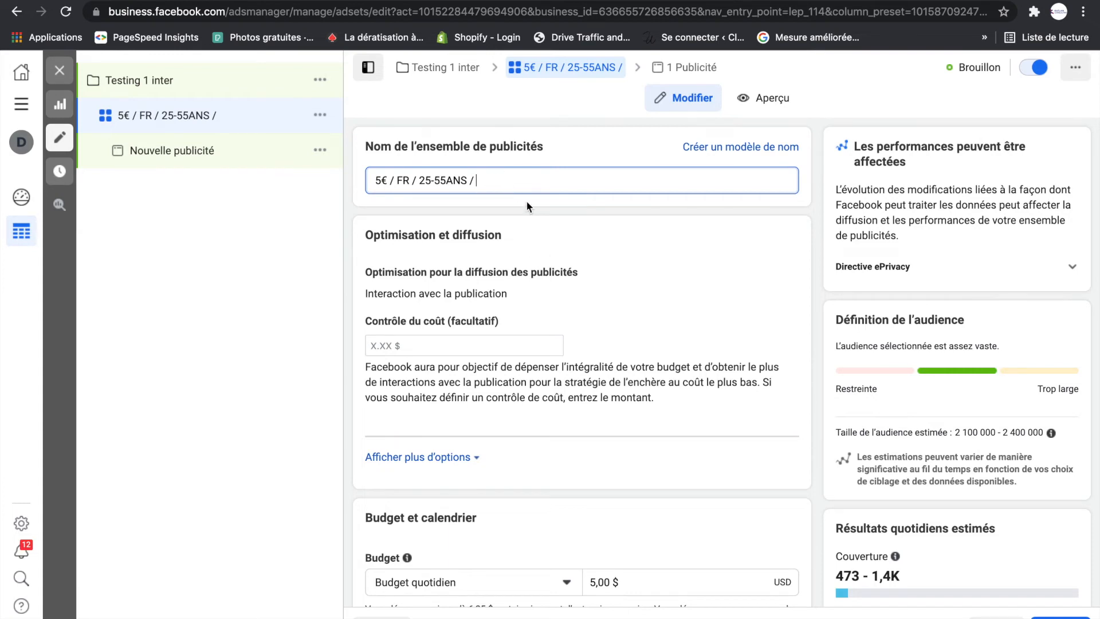
- Append the platform label "F - INS" to the ad set's name after the age range
scroll(534, 210, down, 9)
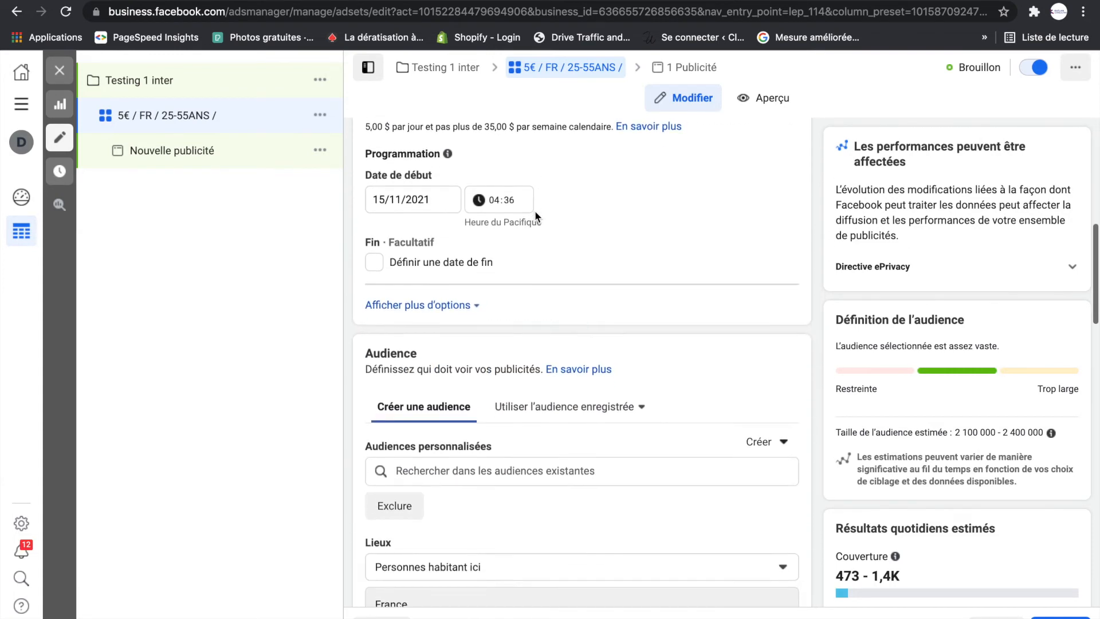
scroll(535, 211, up, 9)
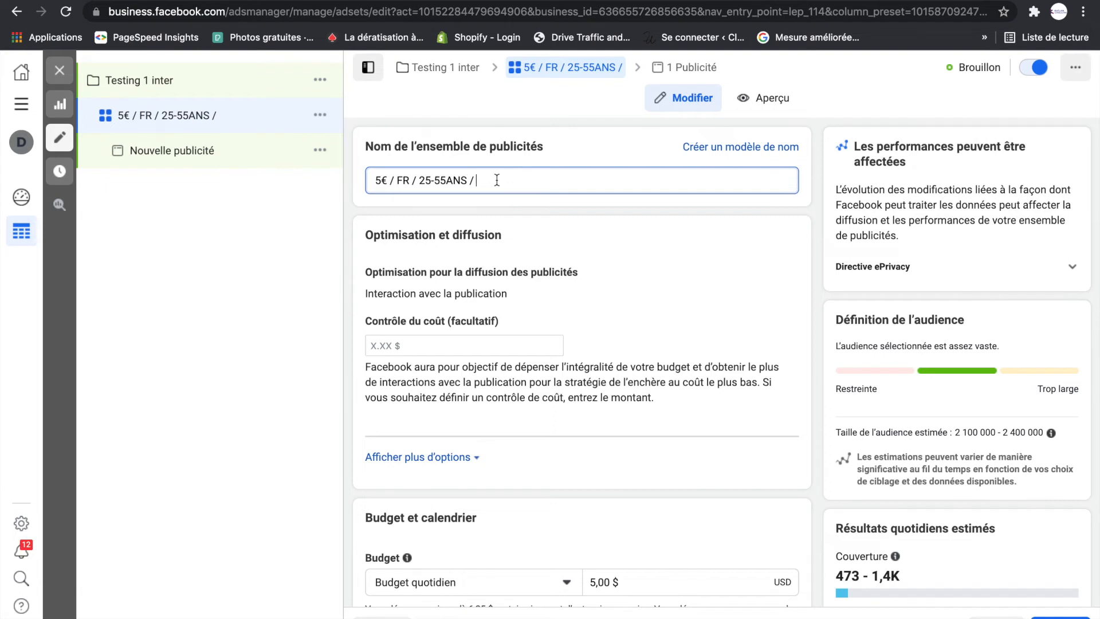
text(I)
key(BackSpace)
text(F)
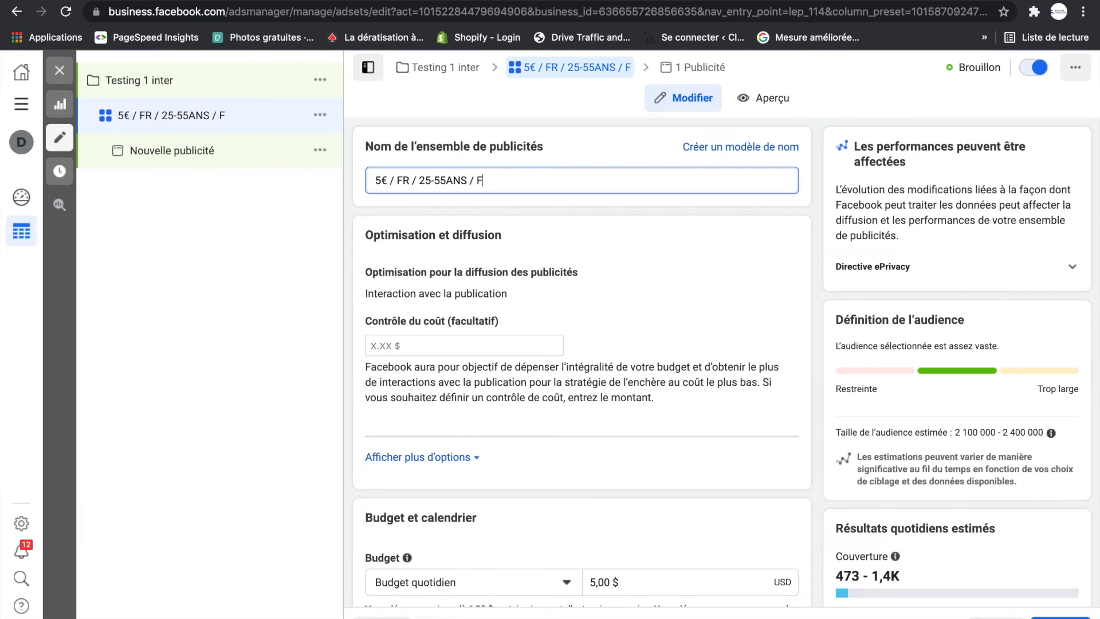
text(INS)
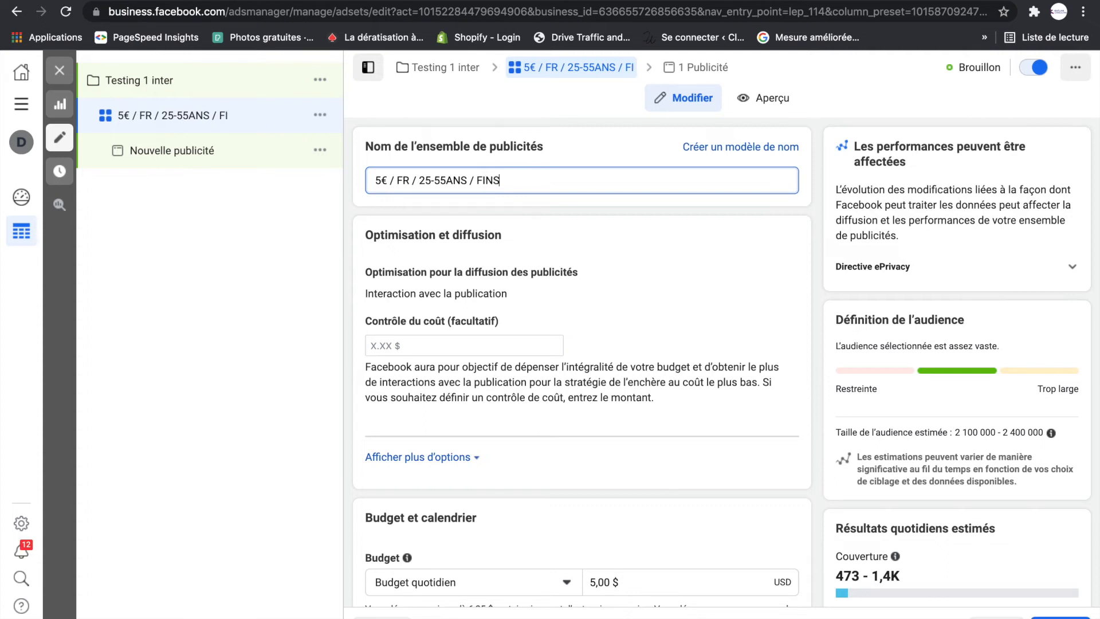
click(484, 180)
text(-)
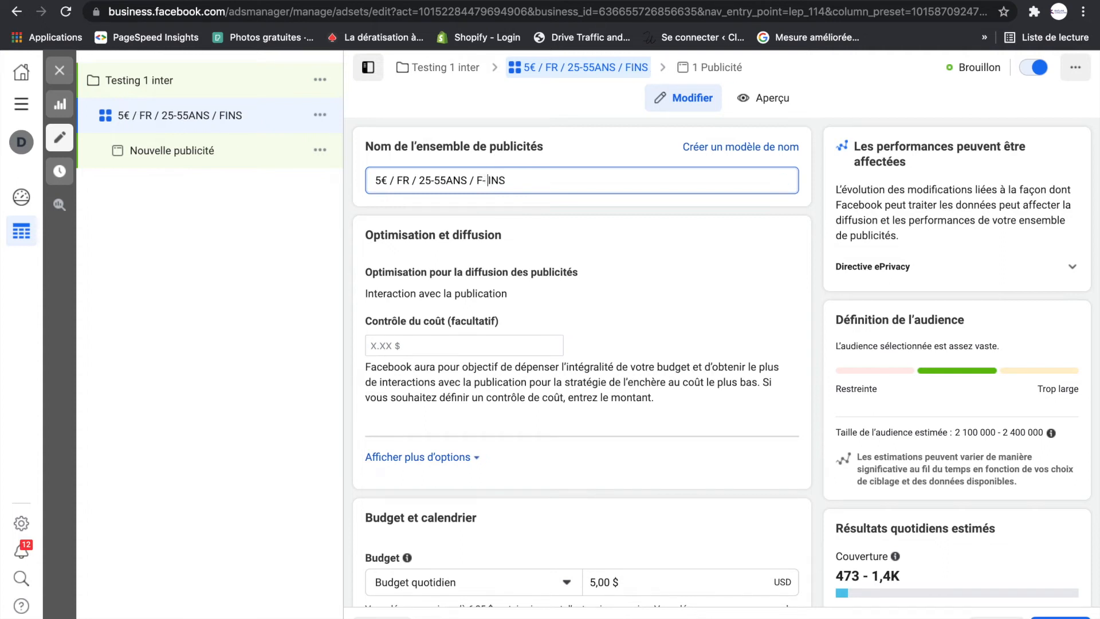
click(482, 180)
click(531, 181)
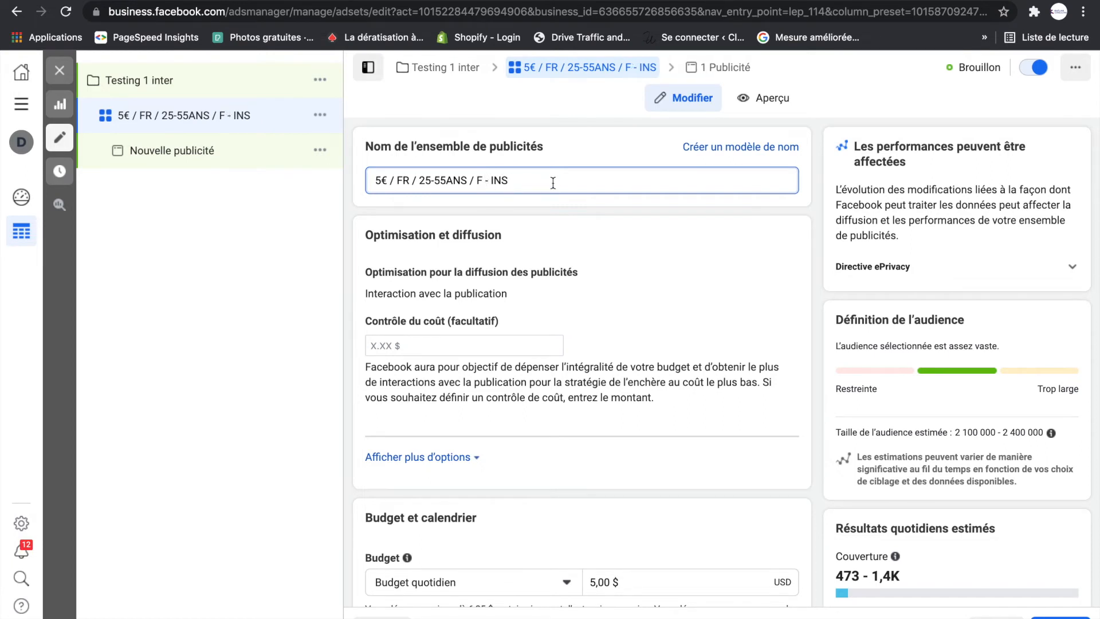
- Complete the platform label in the ad set's name as "FB - INS /"
text(.)
key(BackSpace)
text(/)
click(482, 180)
text(B)
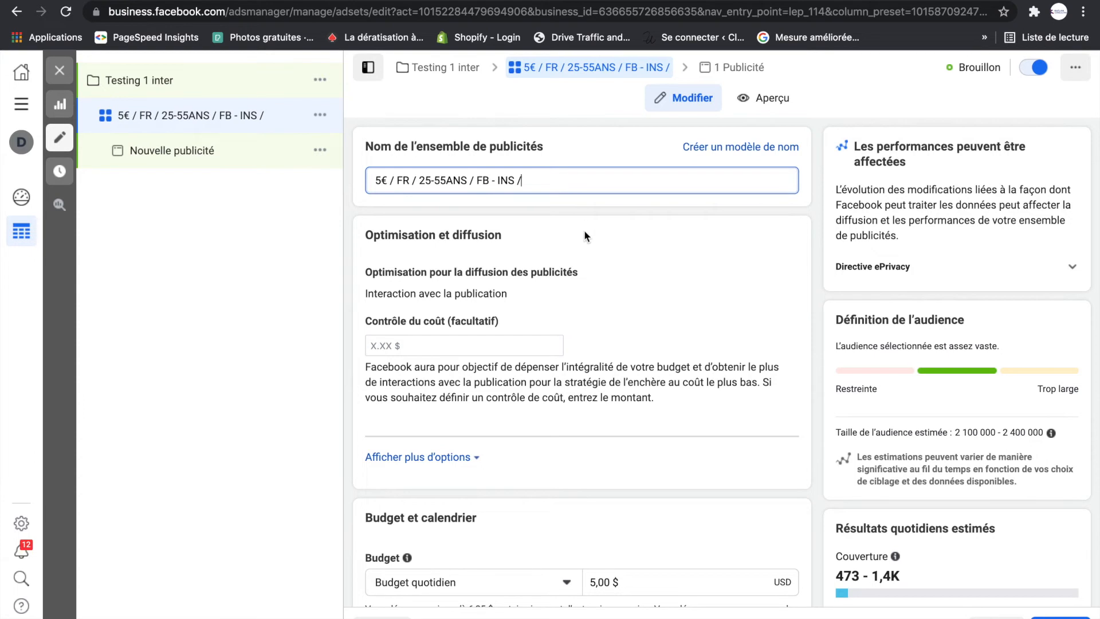
- Insert the interest label "MARKETING /" before the platform label in the ad set's name
scroll(586, 232, down, 2)
scroll(586, 231, up, 1)
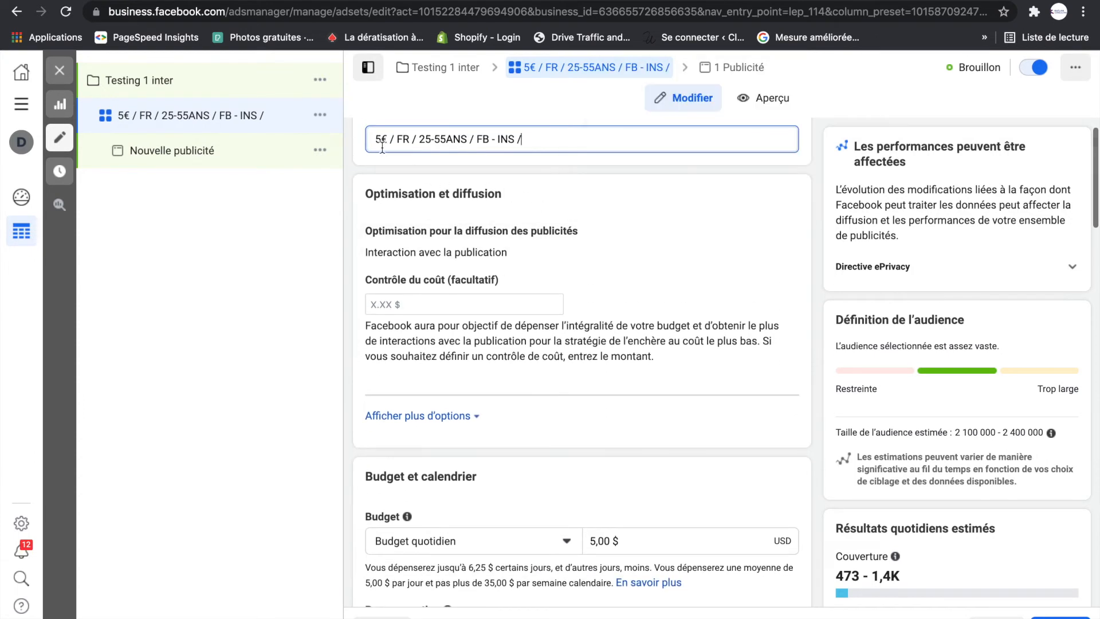
click(477, 139)
text(MARKETING)
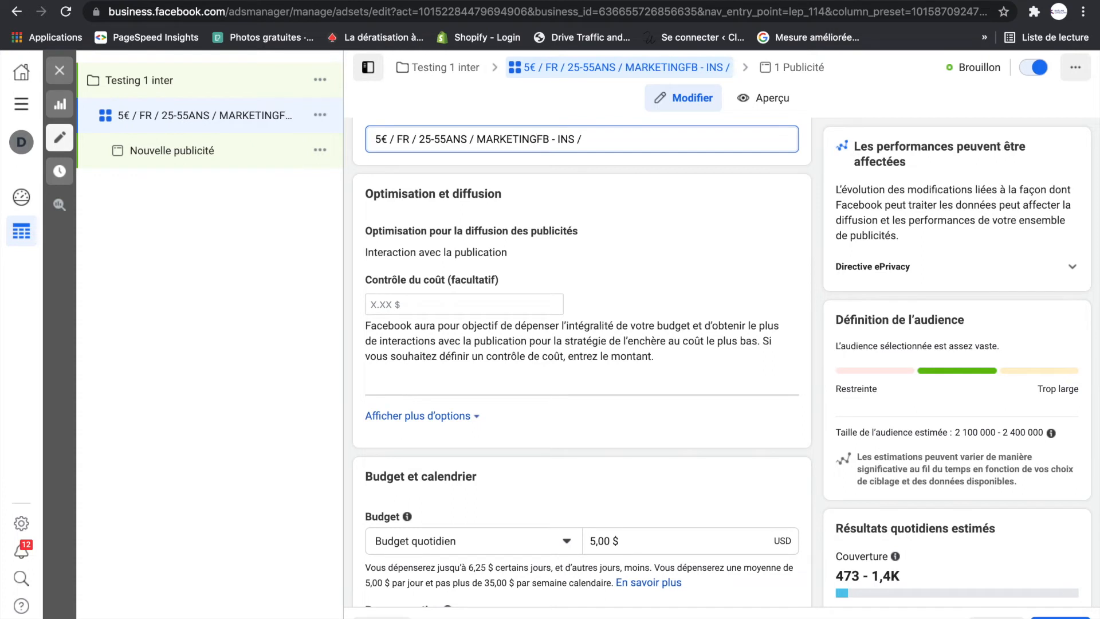
text( :)
key(BackSpace)
text(/)
key(BackSpace)
key(BackSpace)
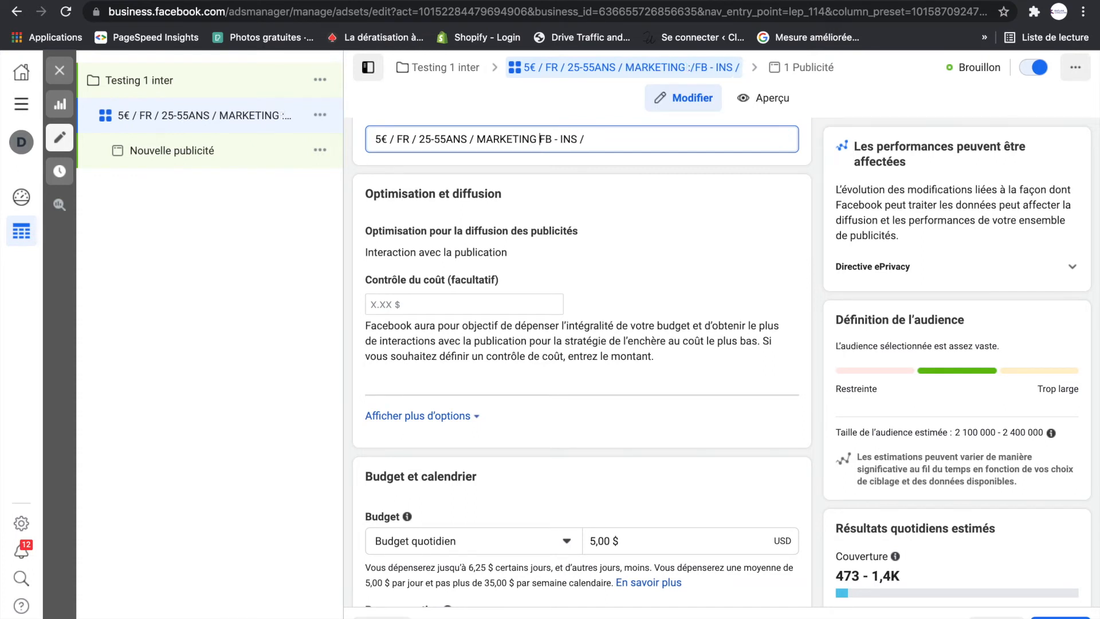
text(/)
- Insert the gender label "H /" before "MARKETING" in the ad set's name
click(476, 140)
text(H)
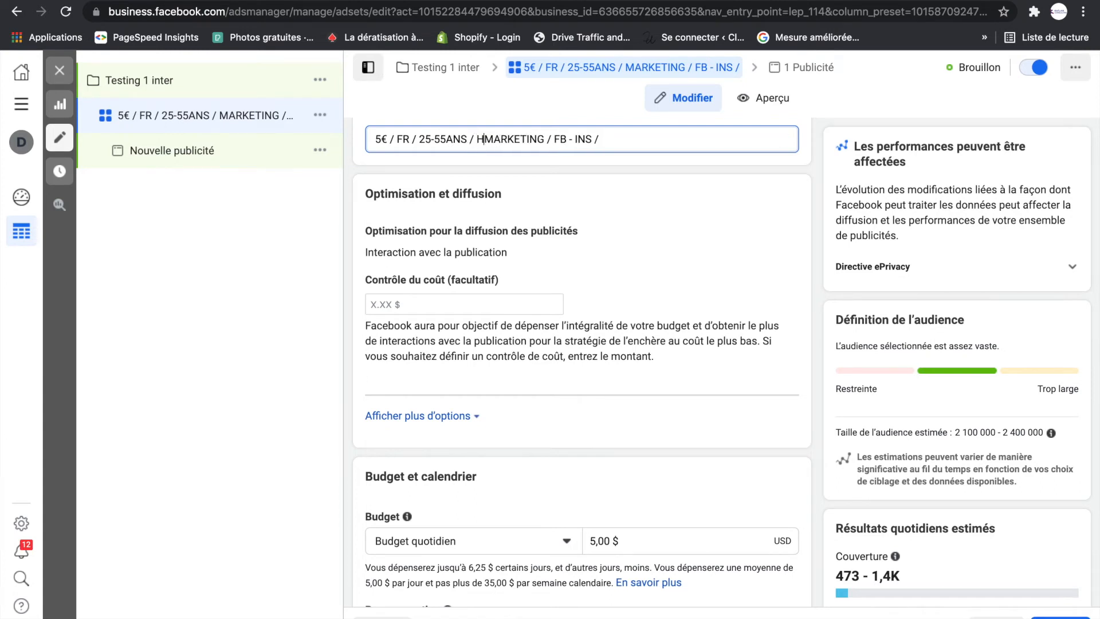
text( :)
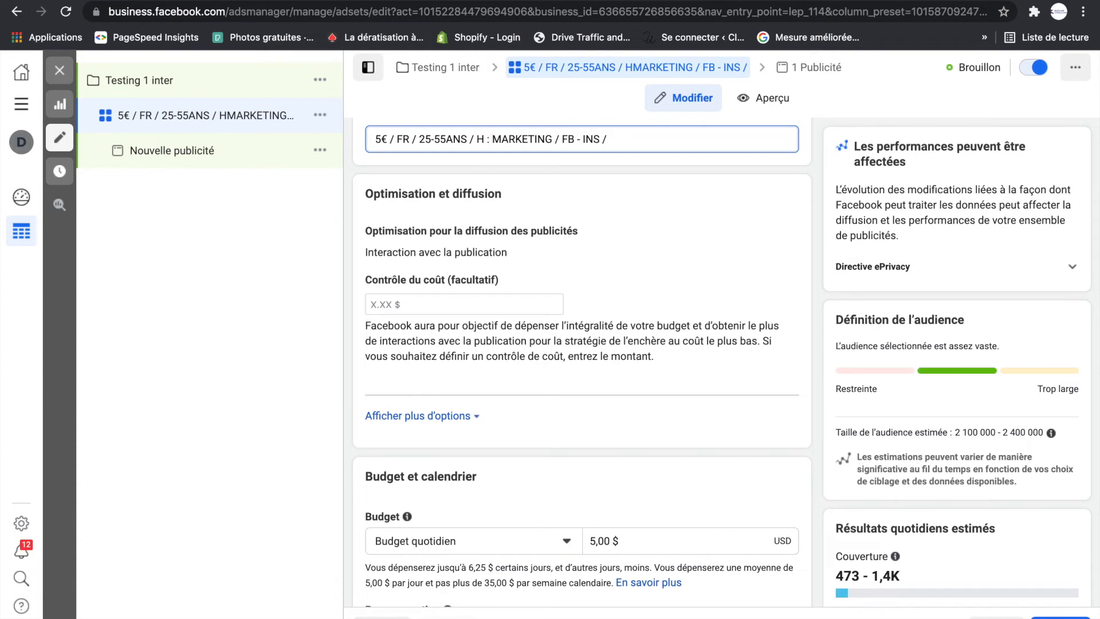
key(BackSpace)
key(BackSpace)
text(/)
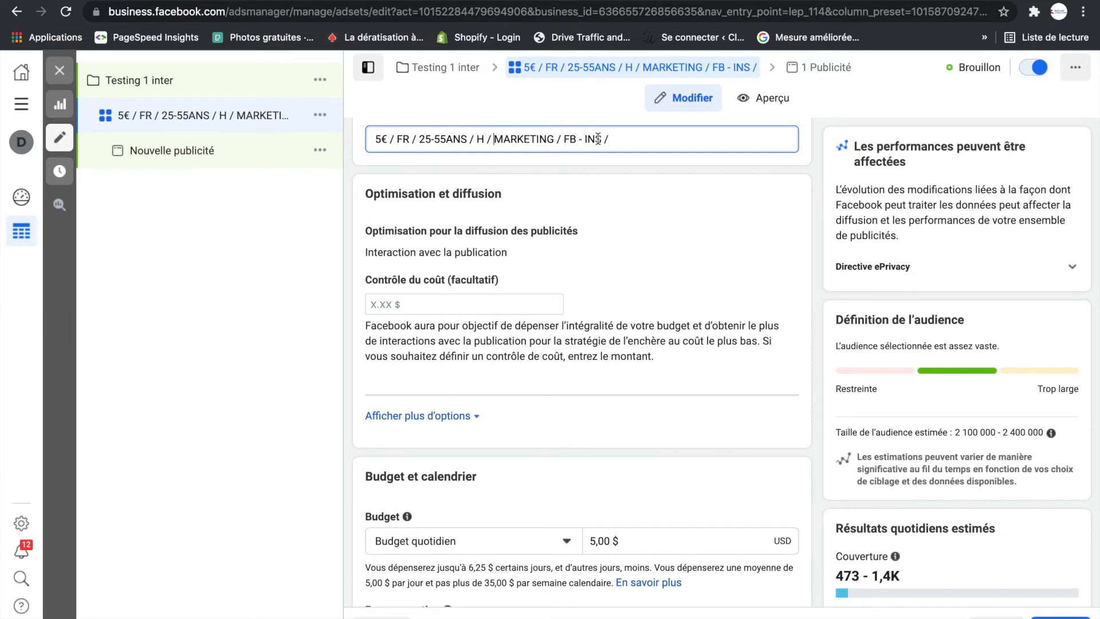
- Continue from the ad set to its ad and choose the Page listed just below Alfagroupe as its Facebook Page
scroll(579, 214, down, 15)
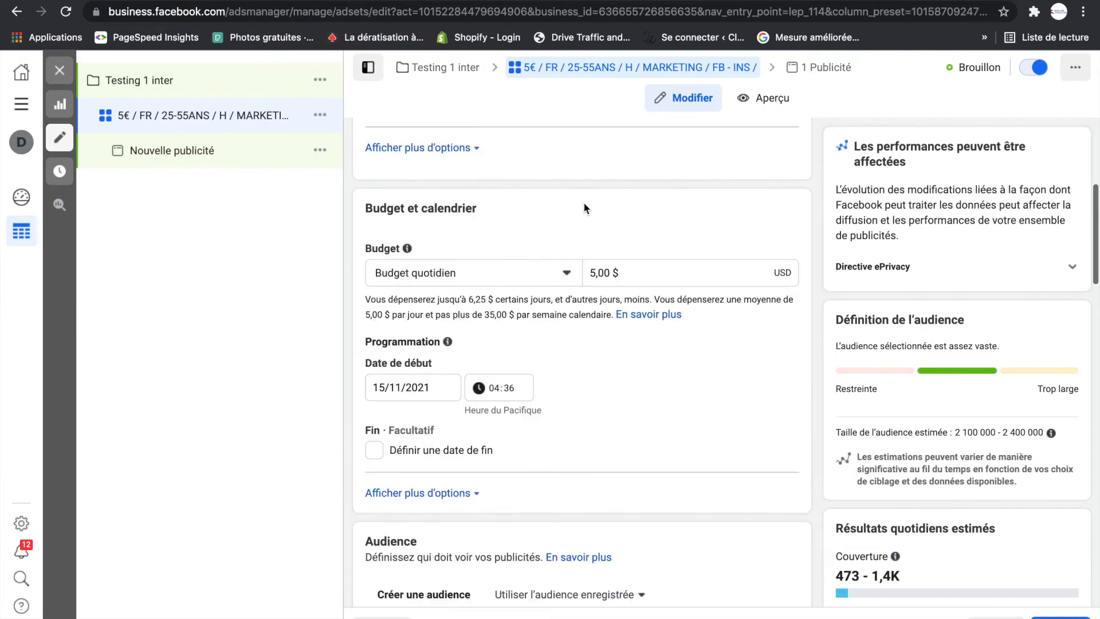
scroll(674, 318, down, 6)
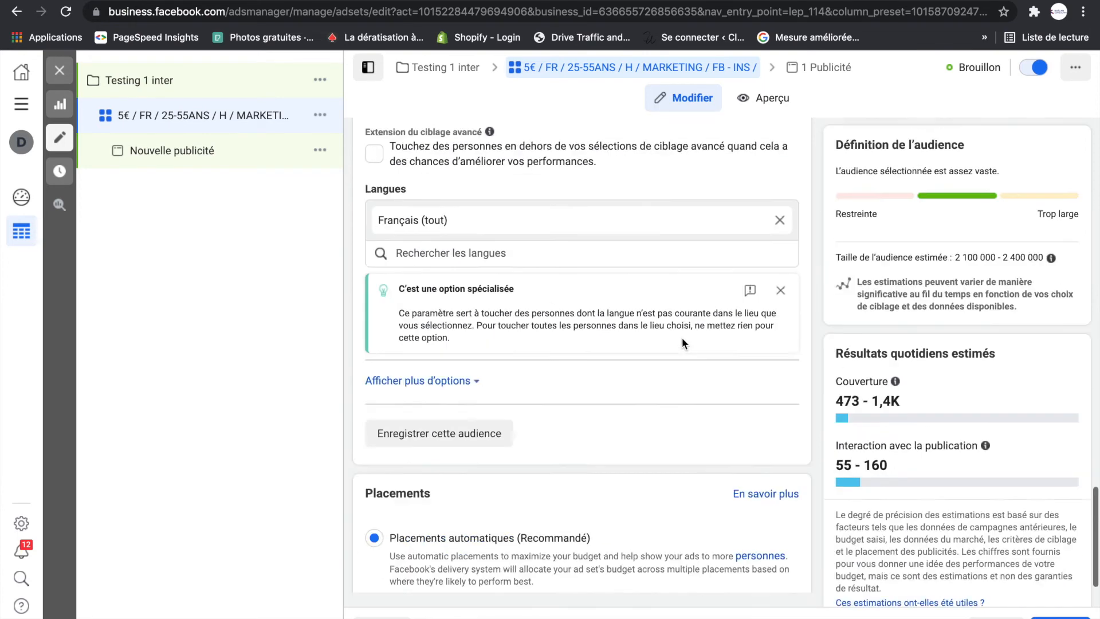
scroll(972, 454, up, 1)
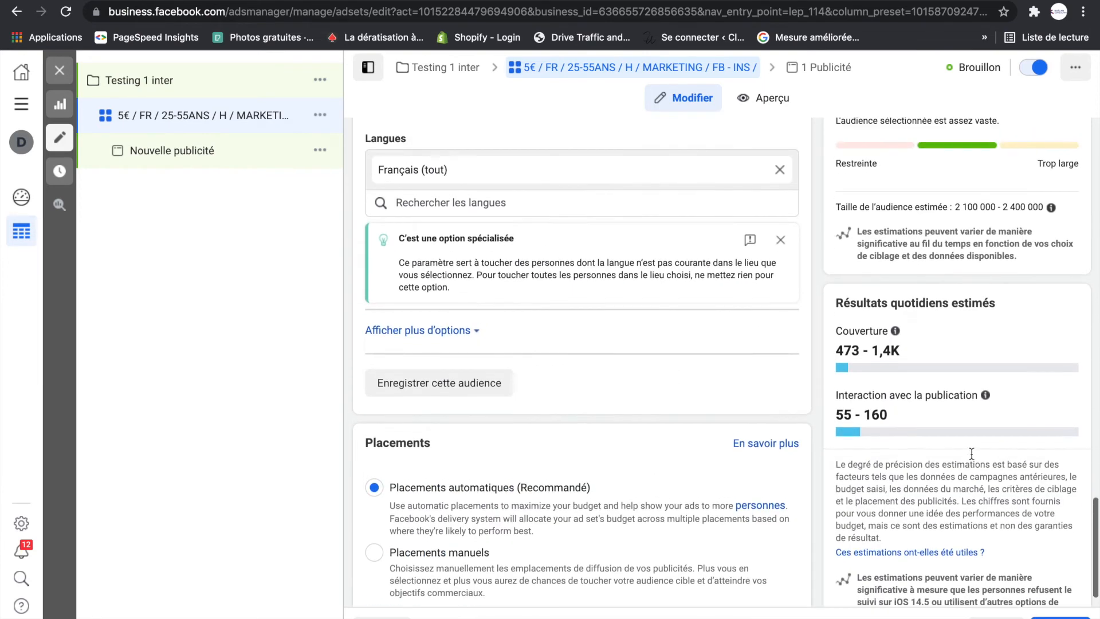
scroll(1014, 511, down, 1)
click(1060, 618)
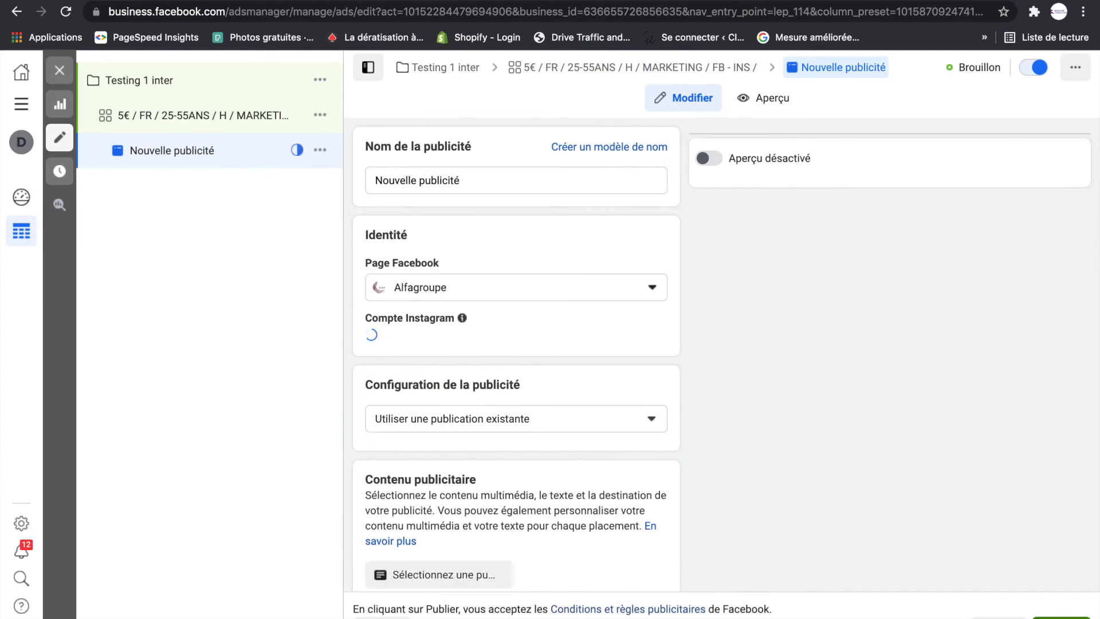
click(651, 289)
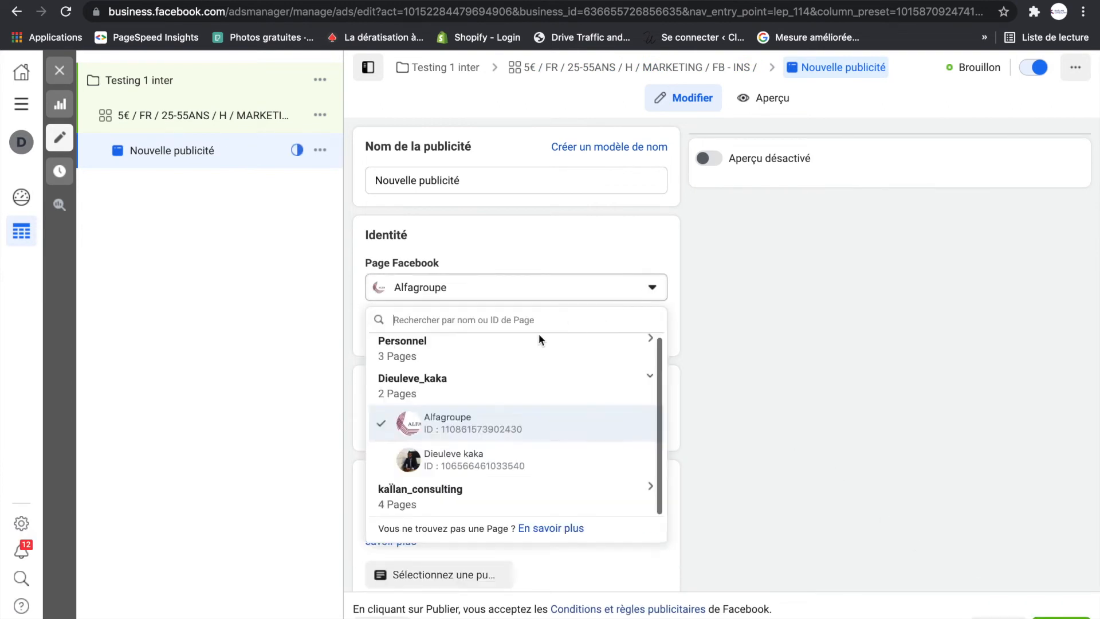
click(502, 465)
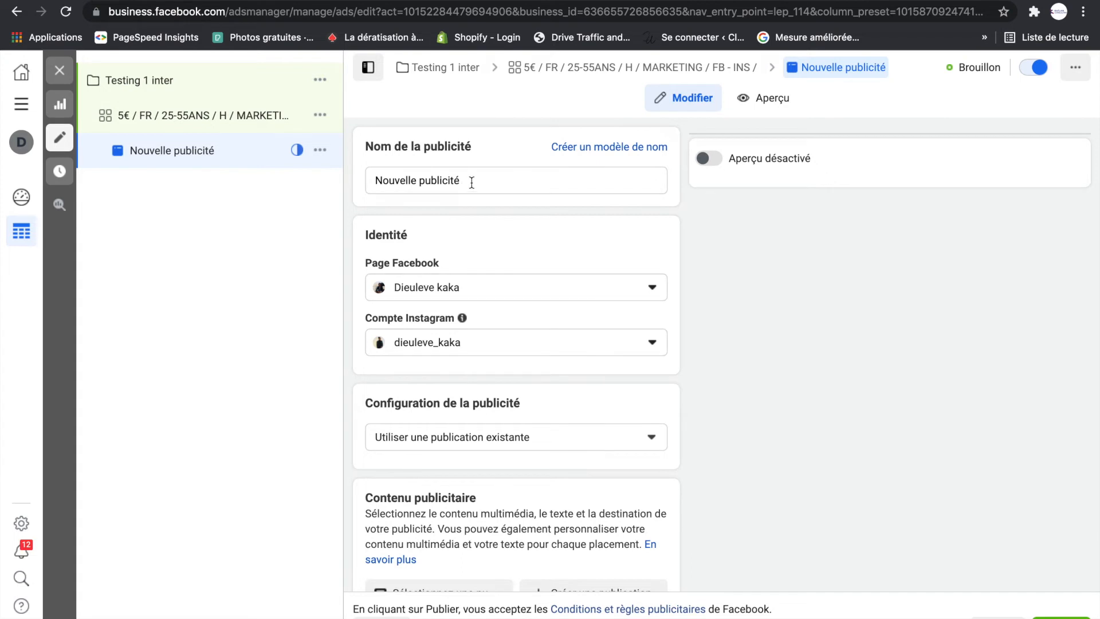
- Rename the ad as "PUB A"
drag(472, 183, 347, 189)
text(P)
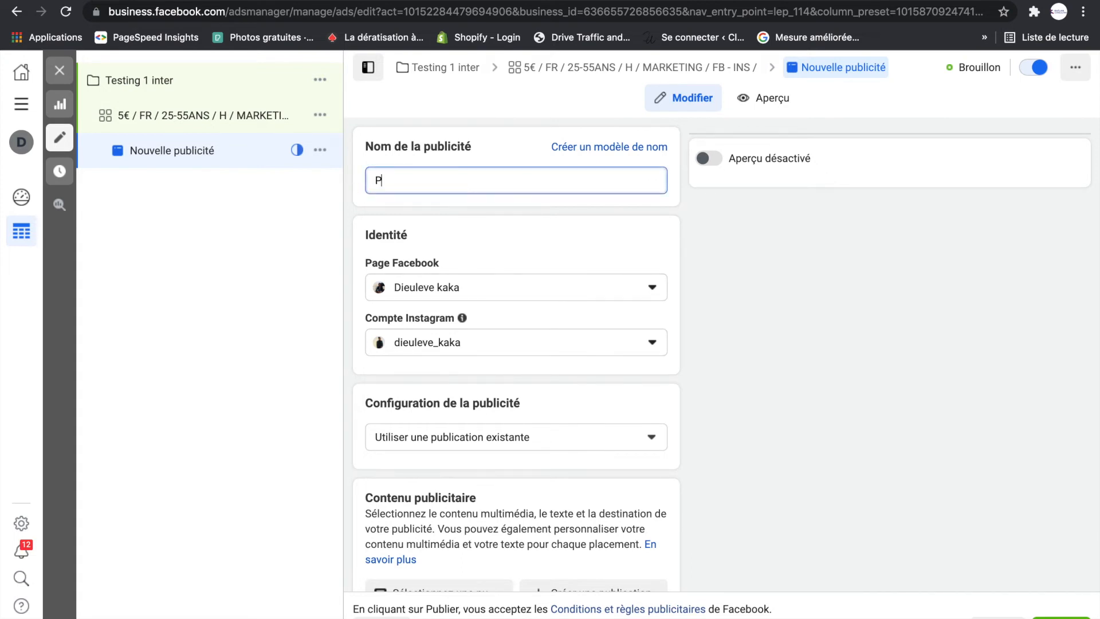
text(UB A)
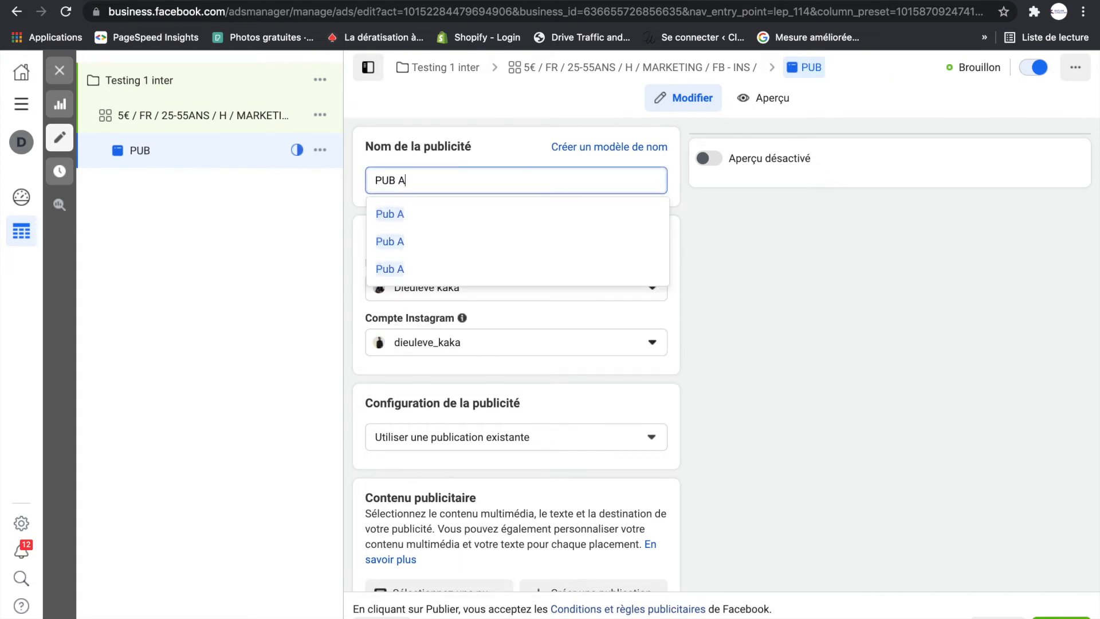
click(679, 190)
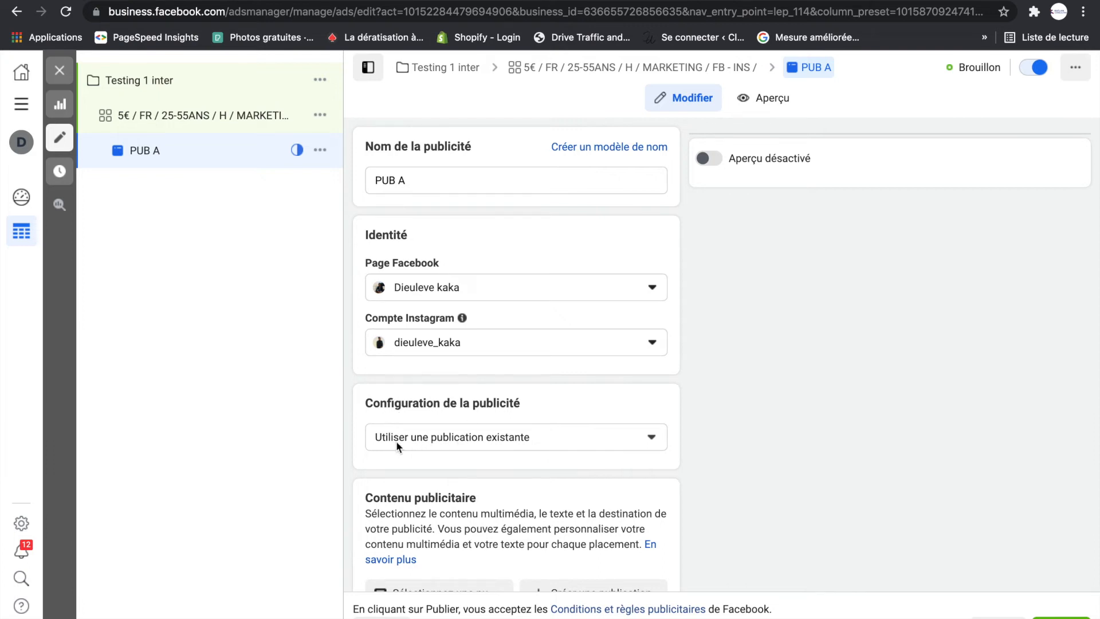
- Set the ad's configuration to "Créer une publicité" and dismiss the video creation recommendation
click(655, 443)
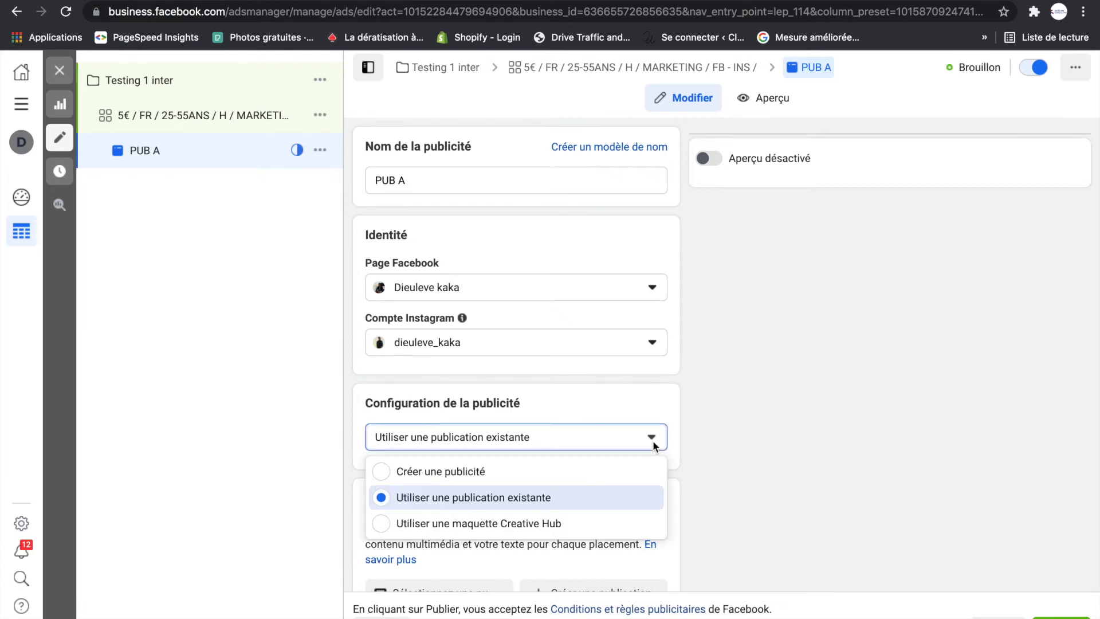
click(406, 474)
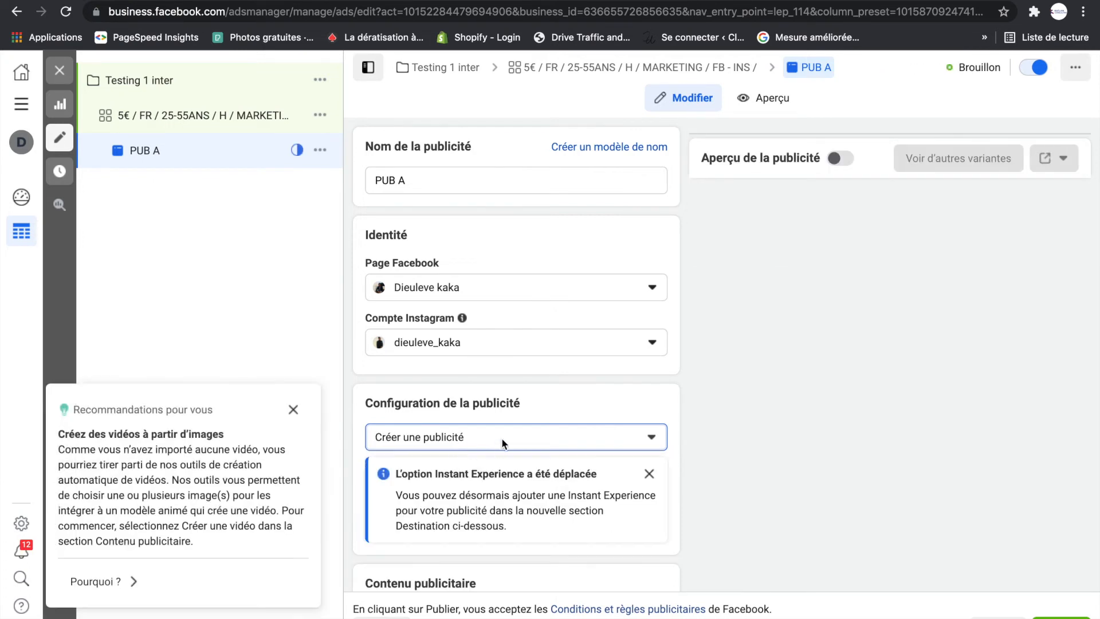
click(293, 409)
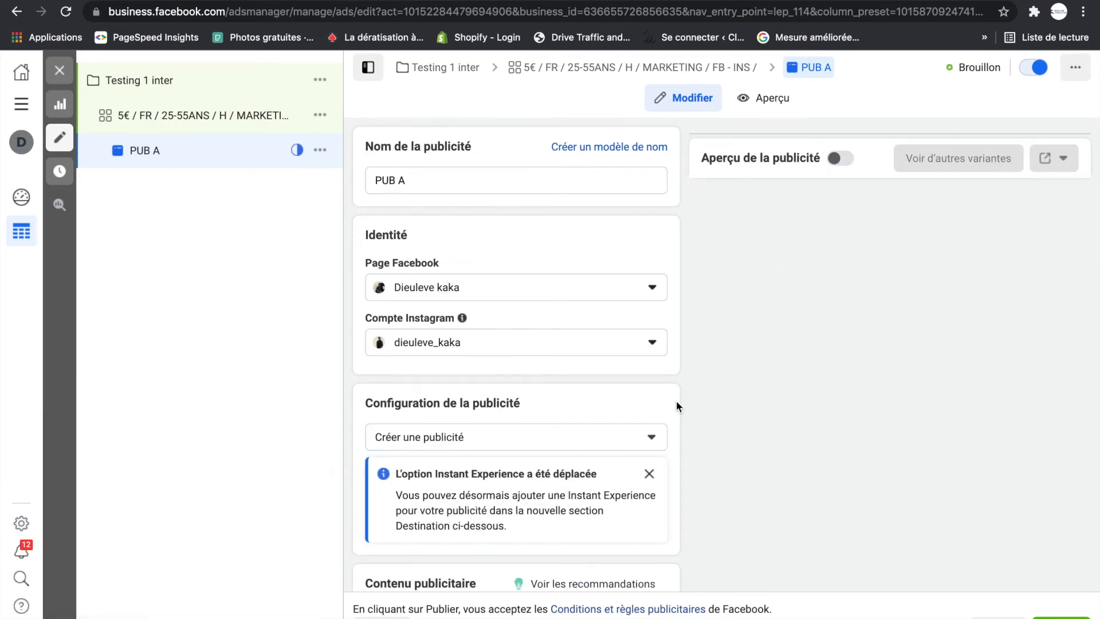
scroll(677, 405, down, 1)
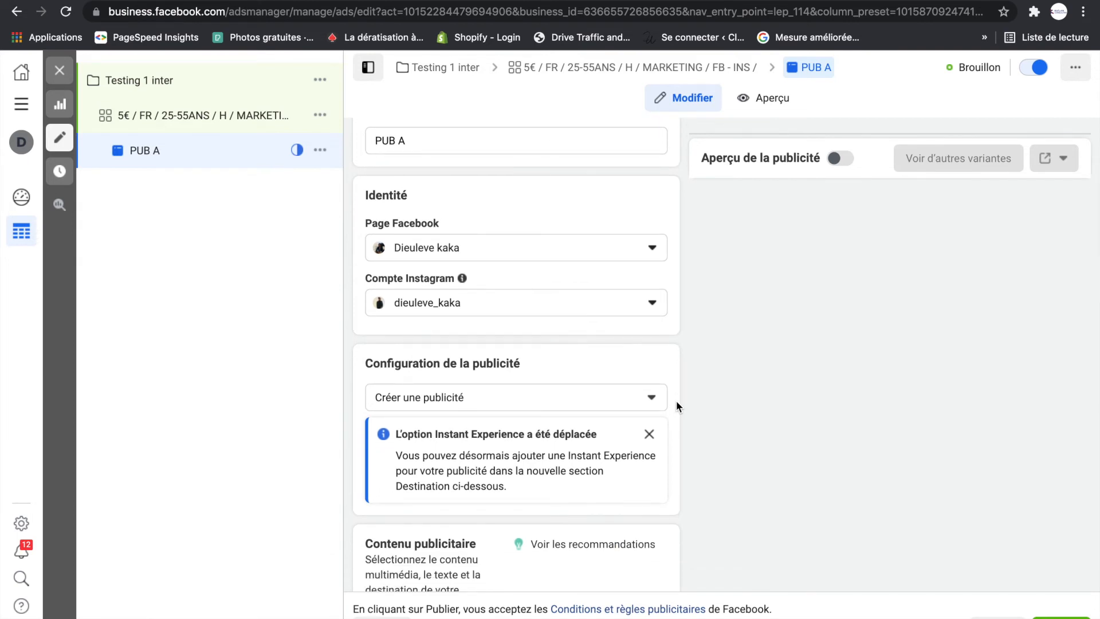
click(651, 396)
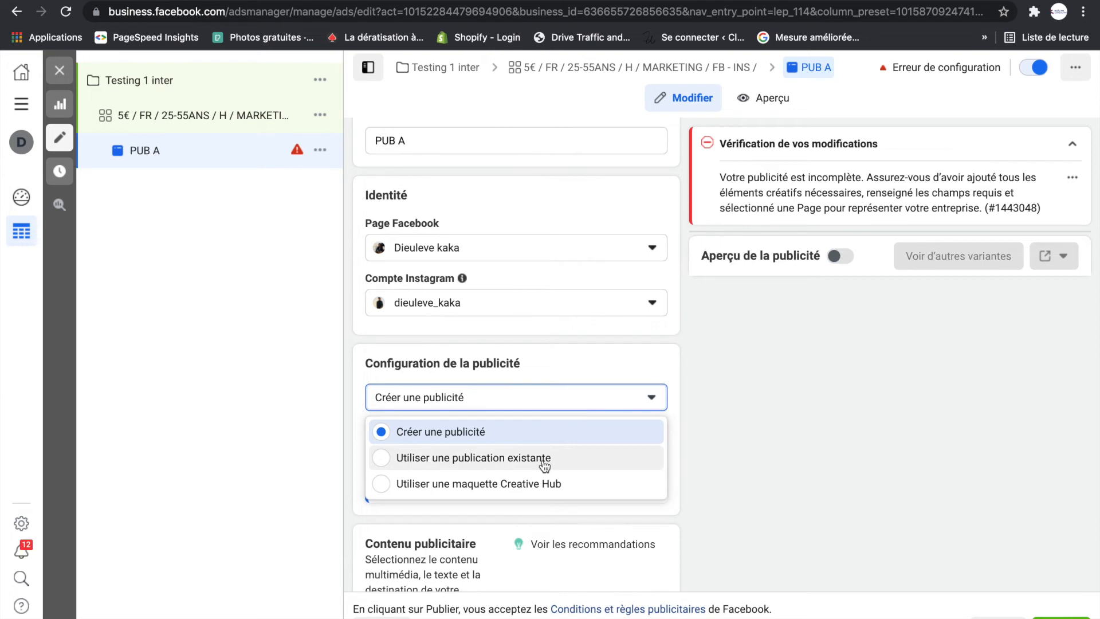
click(677, 366)
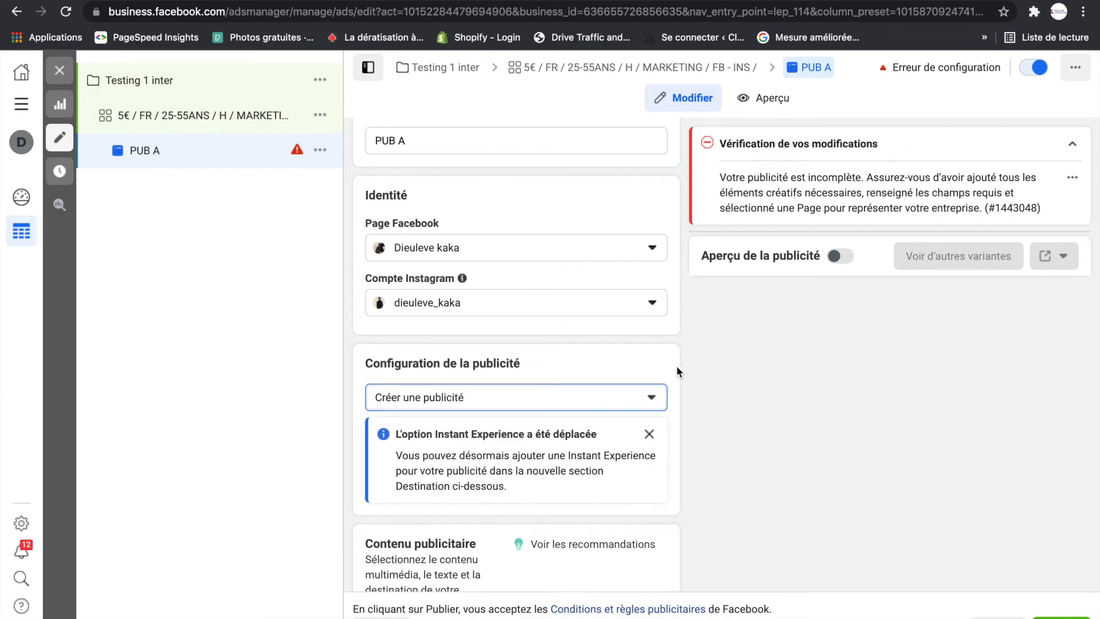
- Set the ad's call-to-action to "En savoir plus"
scroll(687, 408, down, 5)
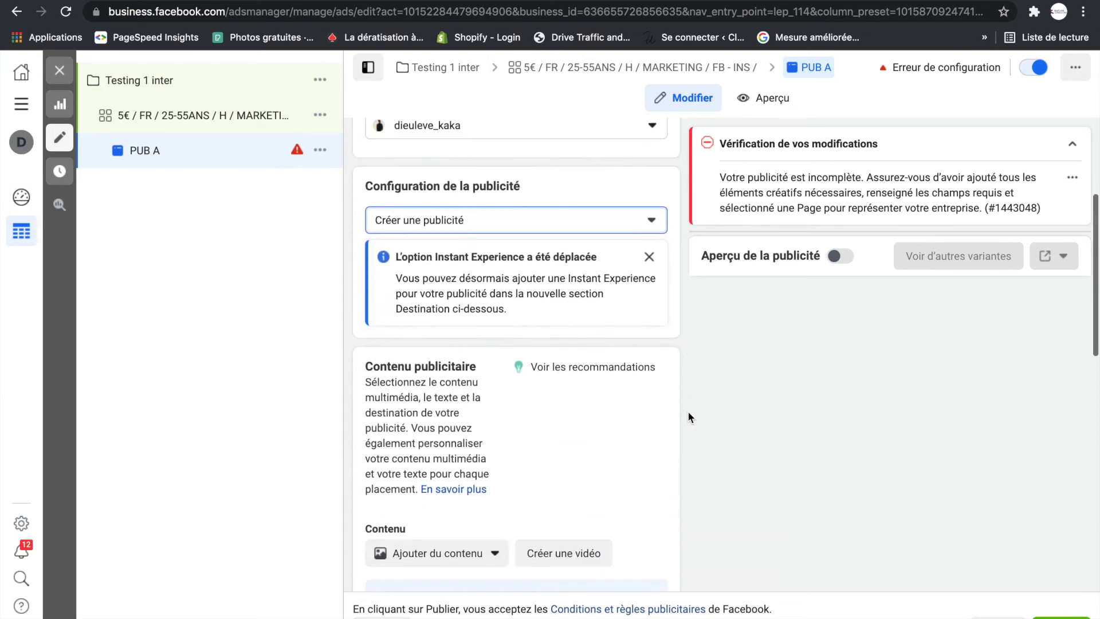
scroll(687, 410, down, 5)
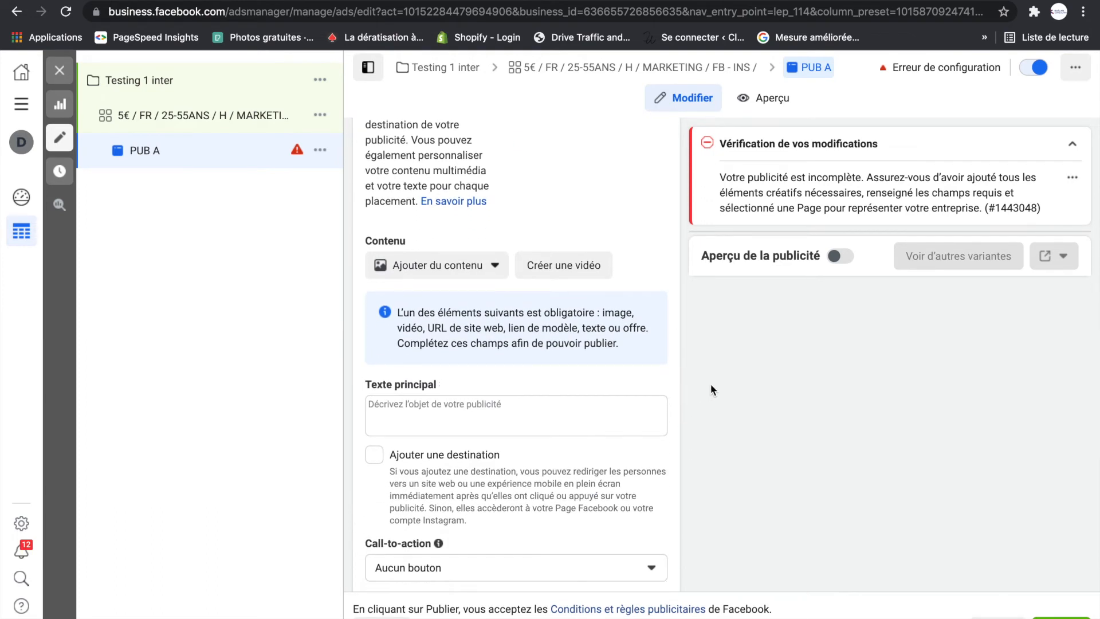
scroll(710, 383, up, 1)
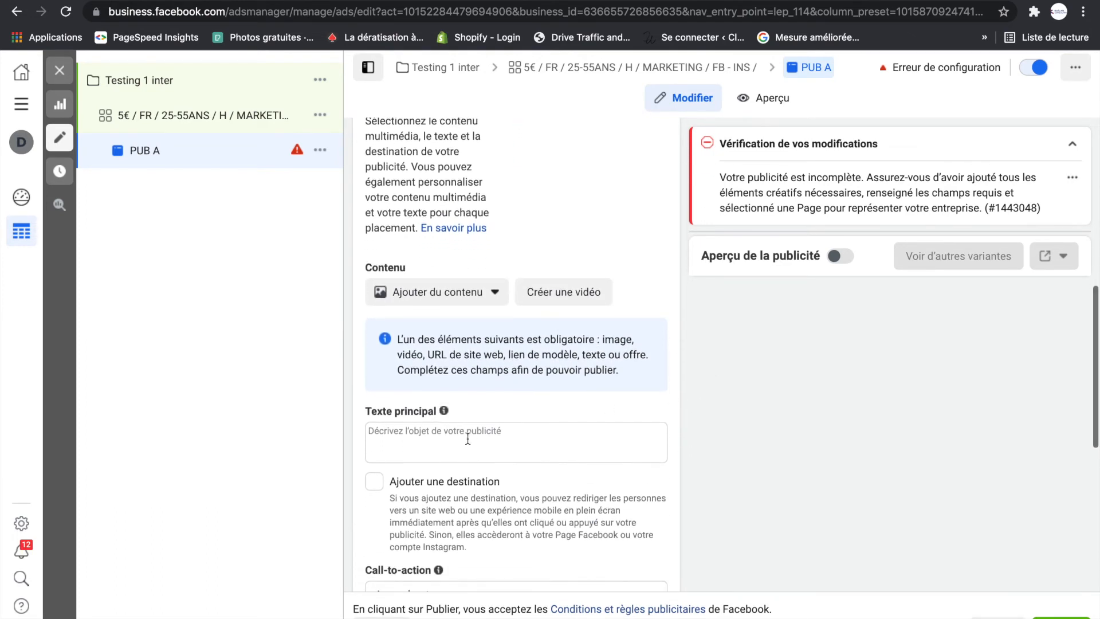
scroll(469, 438, down, 2)
scroll(468, 437, down, 1)
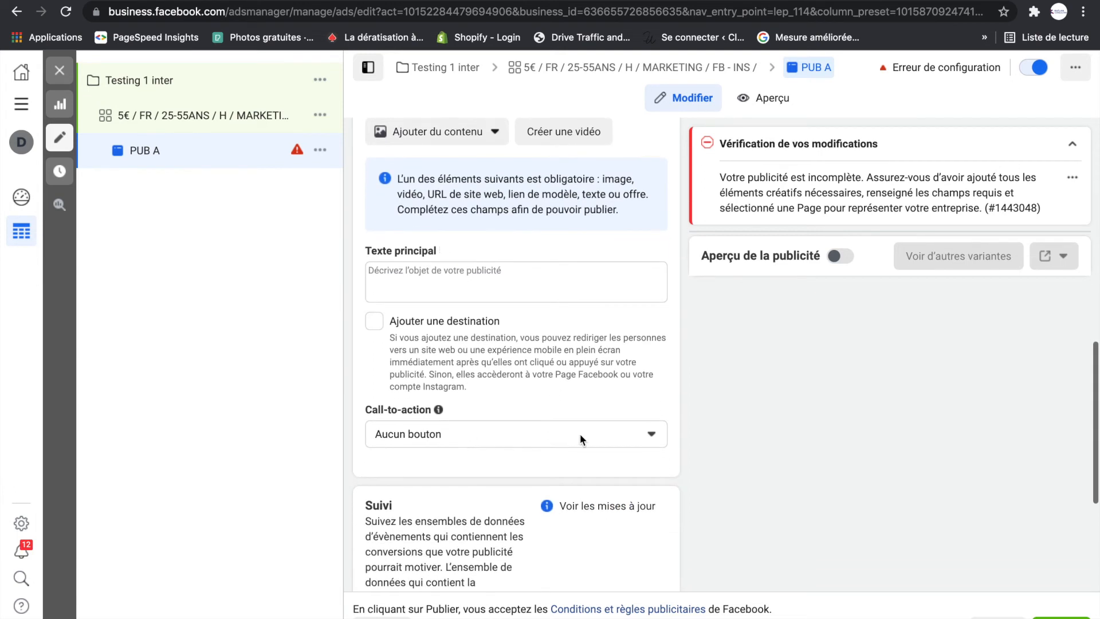
click(652, 435)
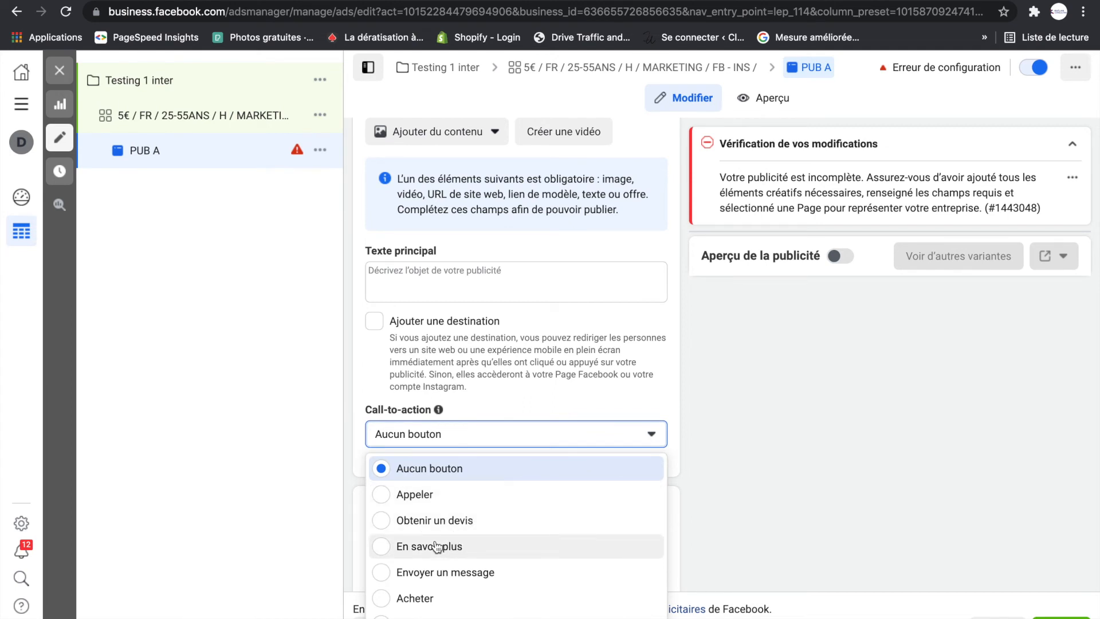
click(382, 548)
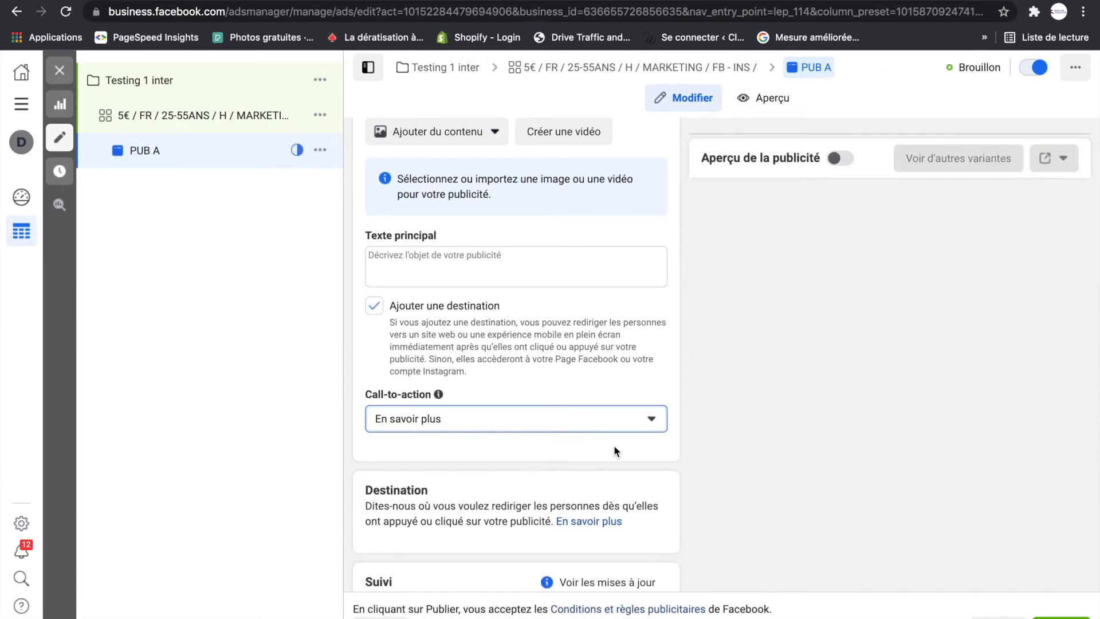
- Import the image "kc-img-emarketing-10 copie.jpg" from the Bureau folder into the ad's media library
scroll(669, 484, down, 1)
scroll(500, 502, down, 2)
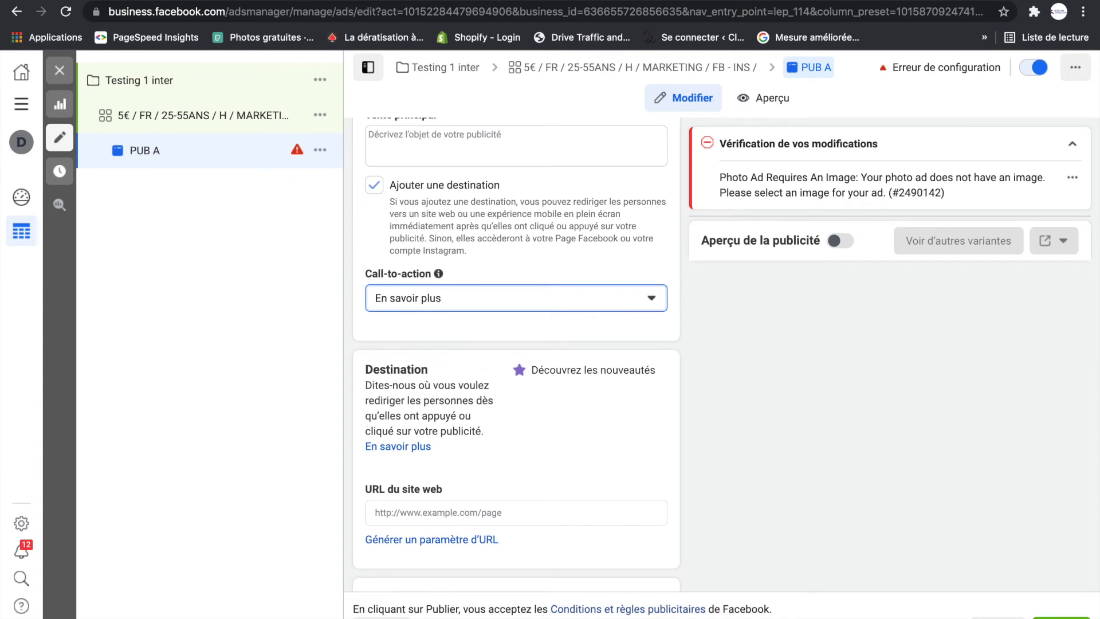
scroll(512, 276, up, 5)
scroll(512, 276, up, 2)
scroll(512, 276, down, 1)
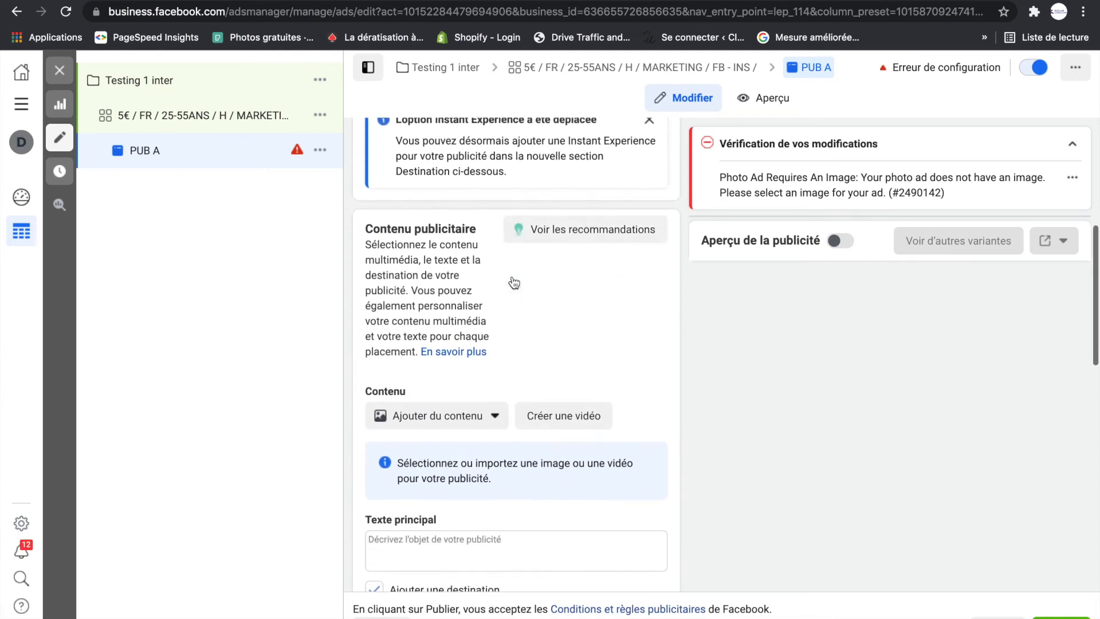
scroll(513, 281, down, 1)
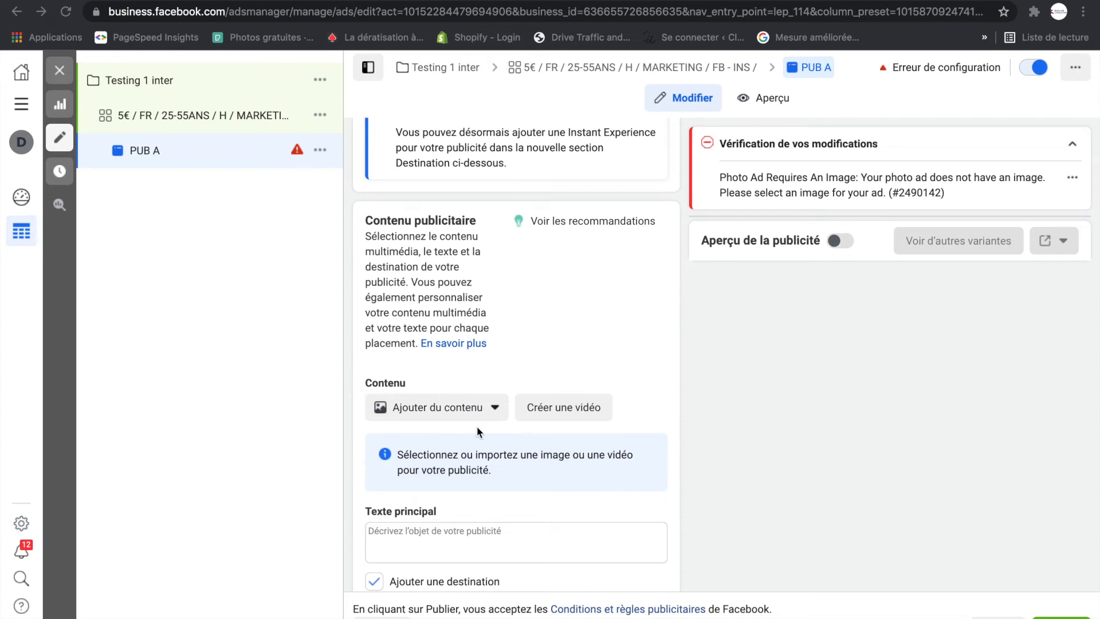
scroll(479, 485, down, 3)
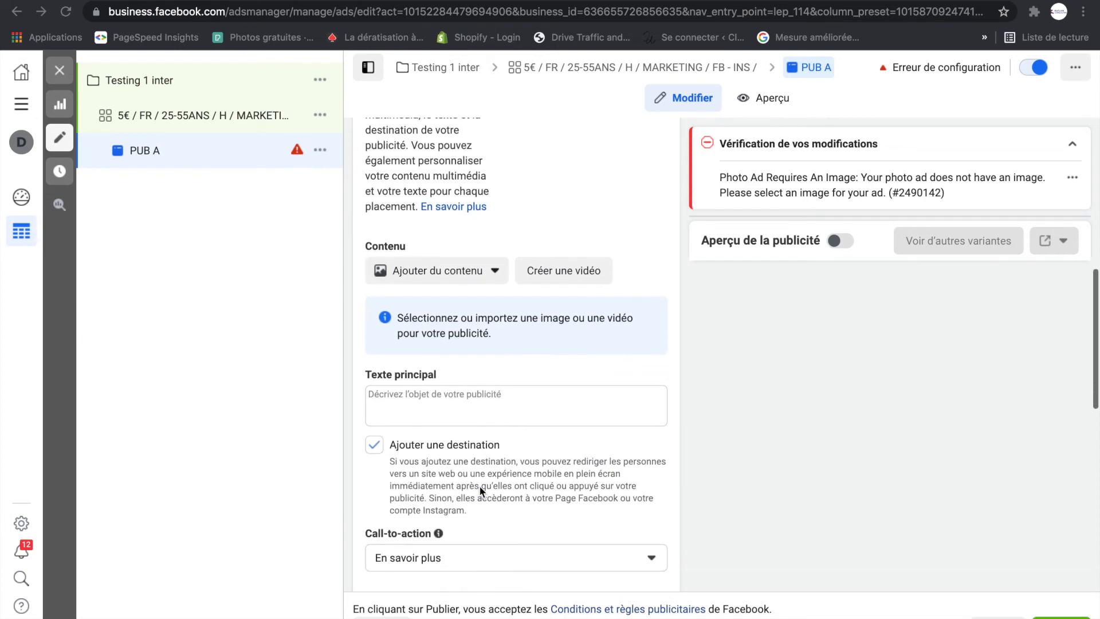
click(493, 267)
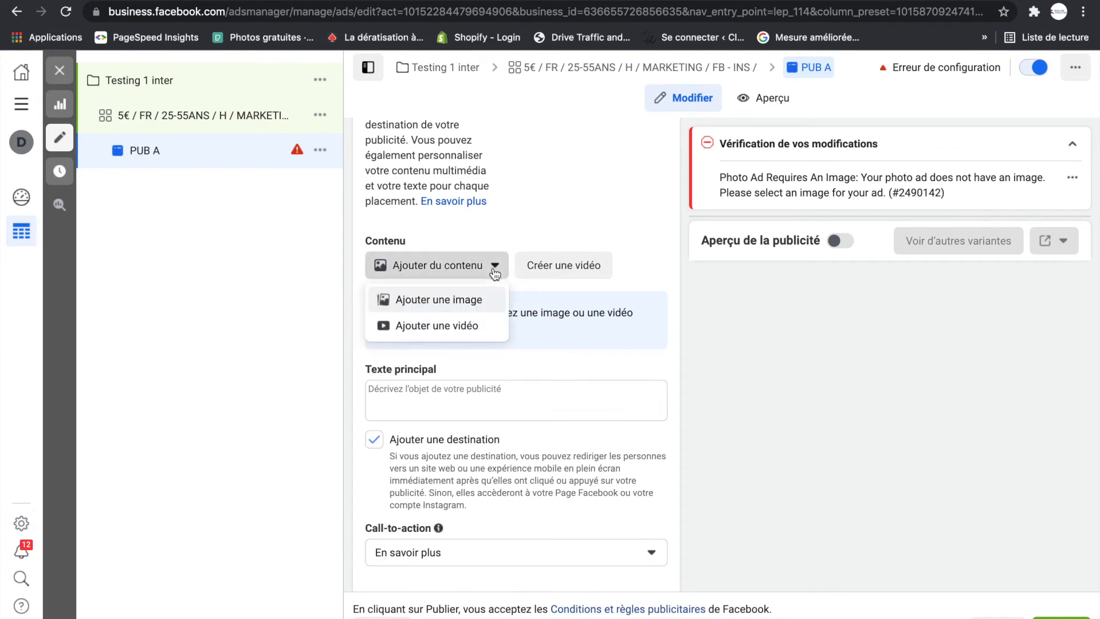
click(462, 304)
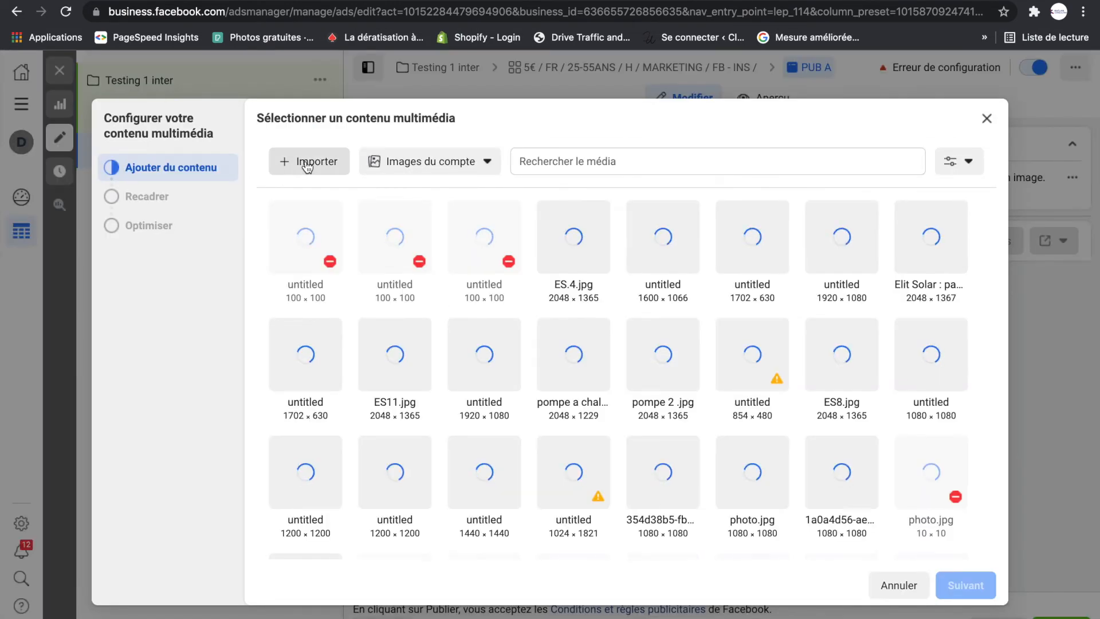
click(308, 164)
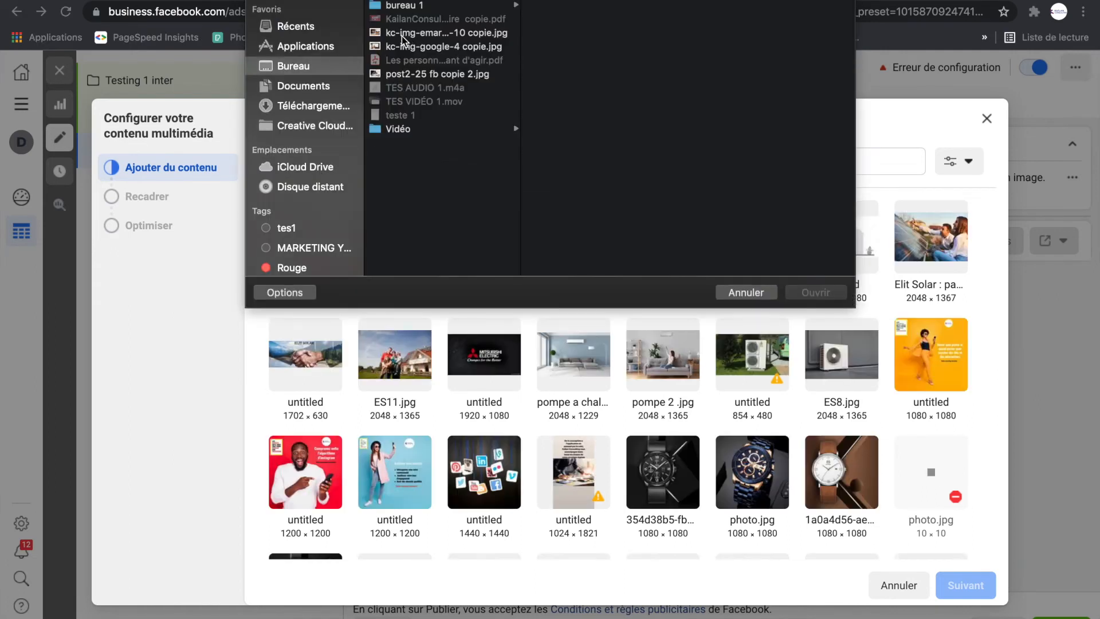
click(404, 38)
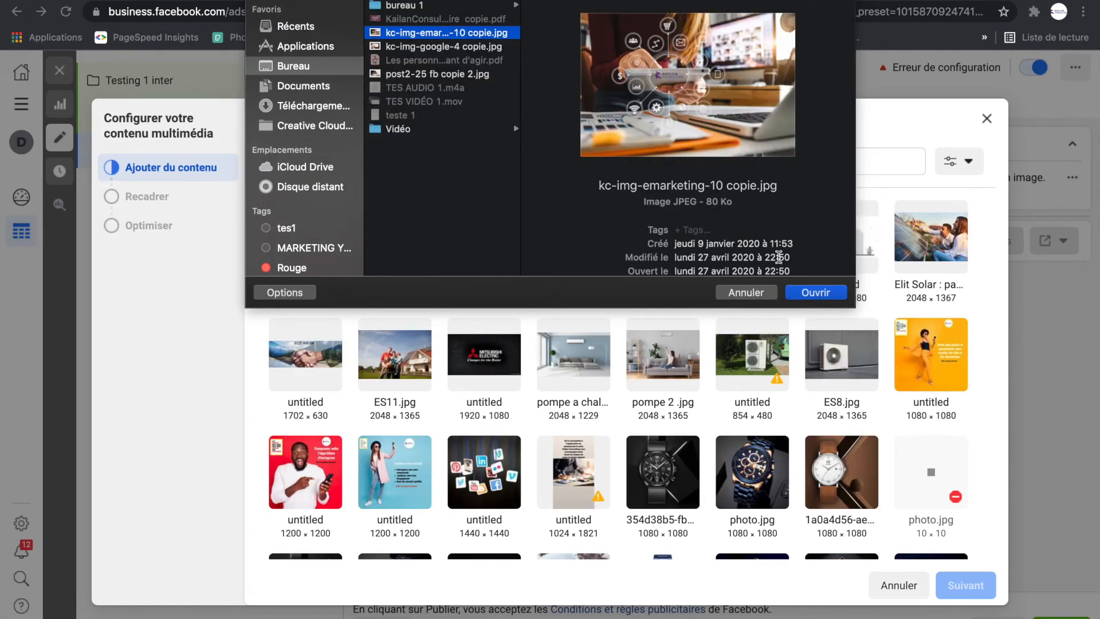
click(816, 293)
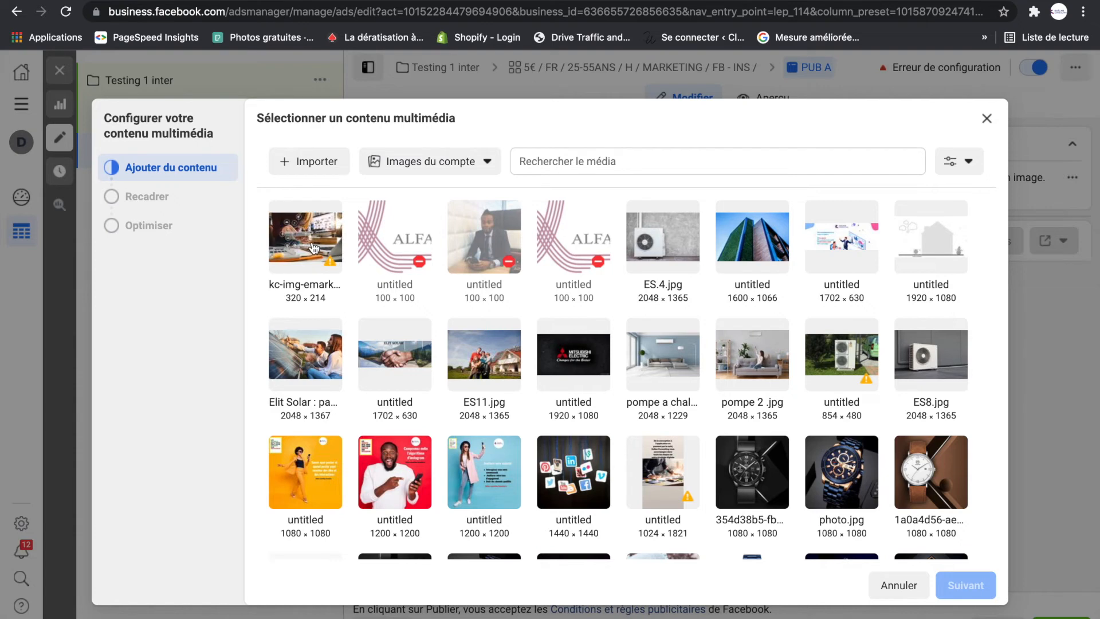
- Use the imported kc-img-emarketing image as the ad's media, keeping the original format for all placements
click(314, 248)
click(966, 585)
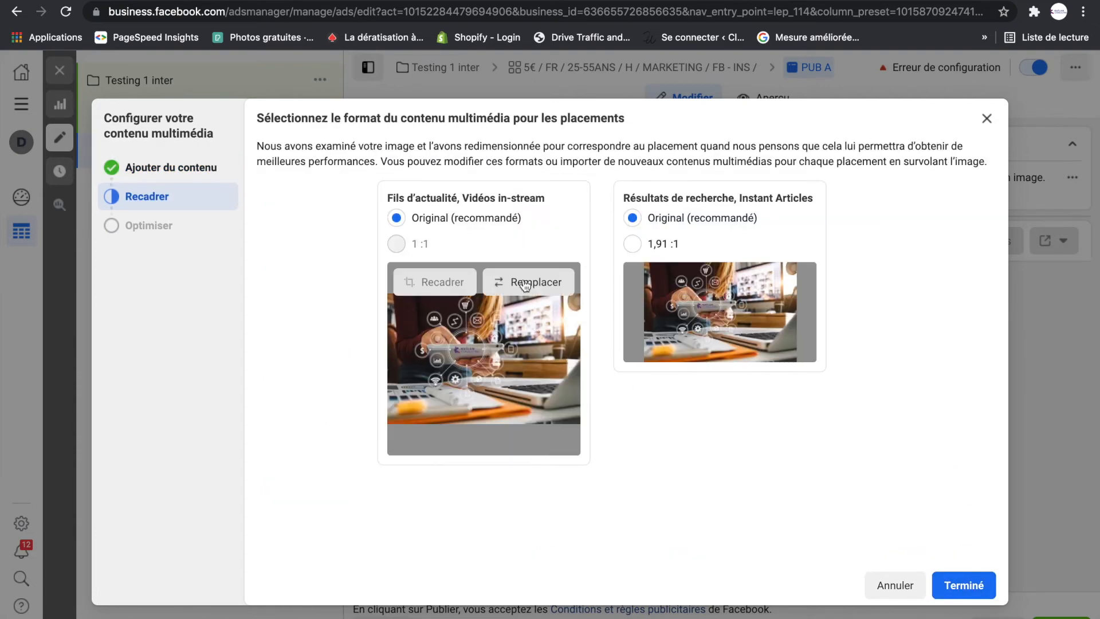
click(965, 585)
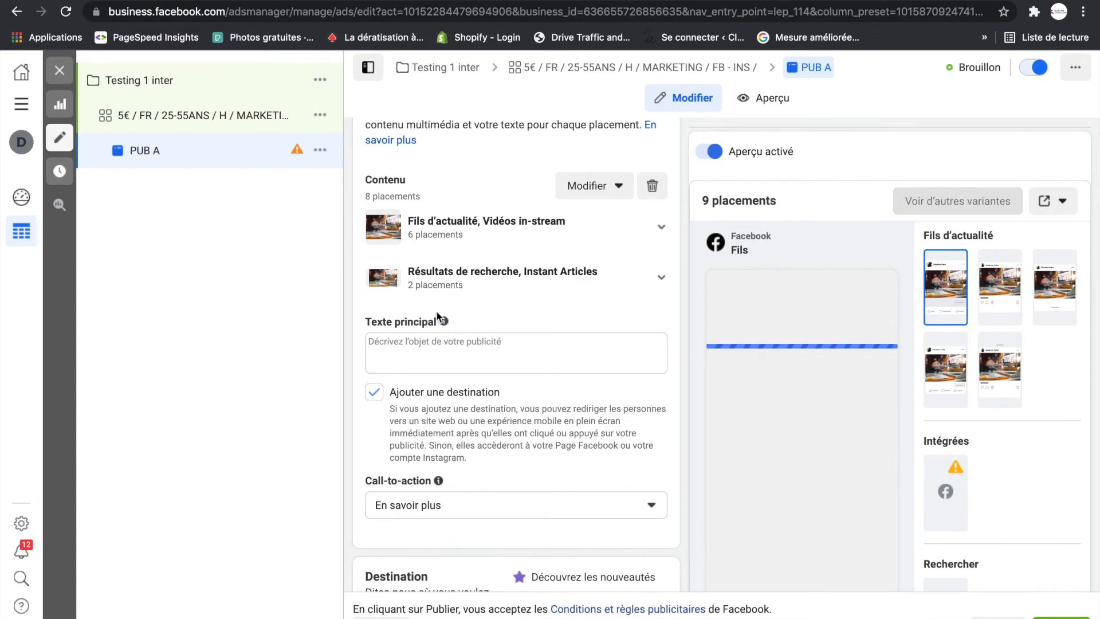
- Paste the Kaïlan Consulting text beginning "L'acquisition est au centre des priorités de votre entreprise" as the ad's primary text
mouse_move(297, 155)
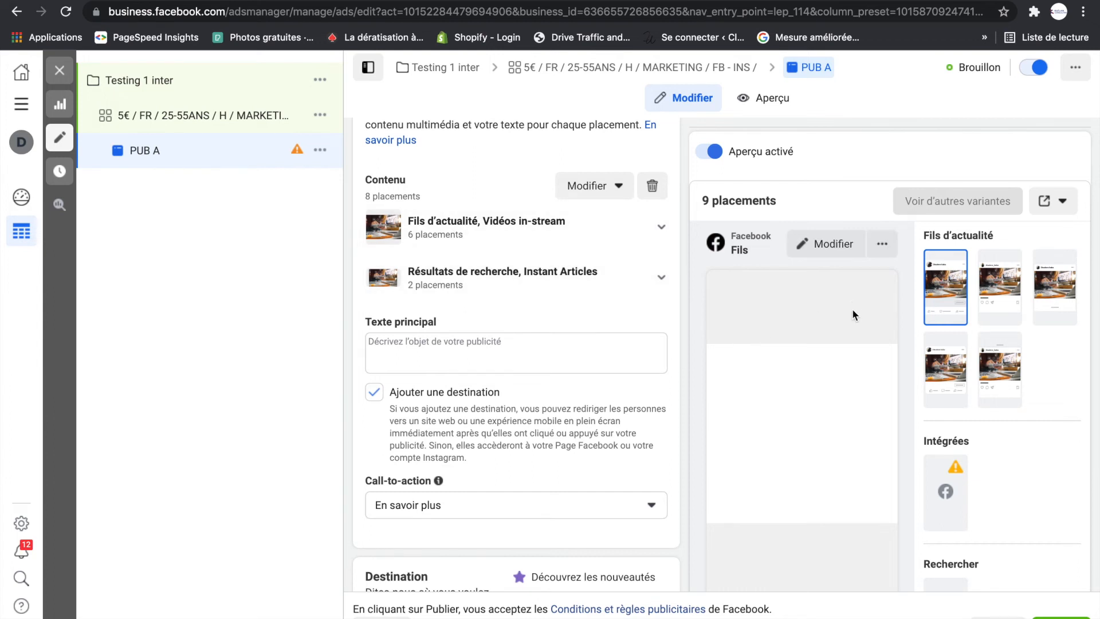
click(414, 348)
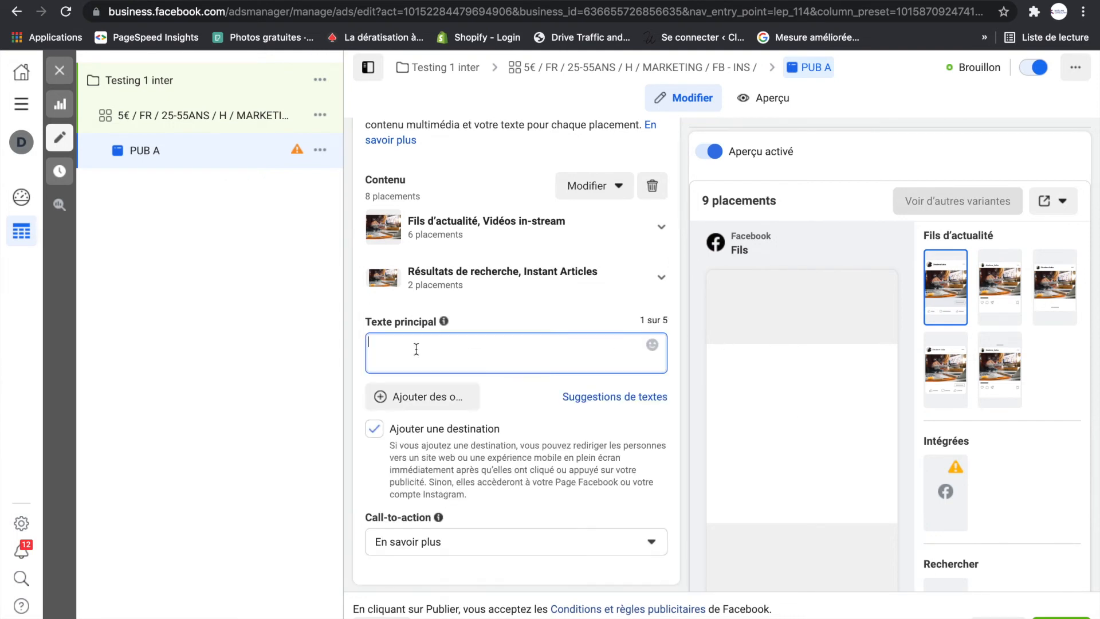
key(super+Tab)
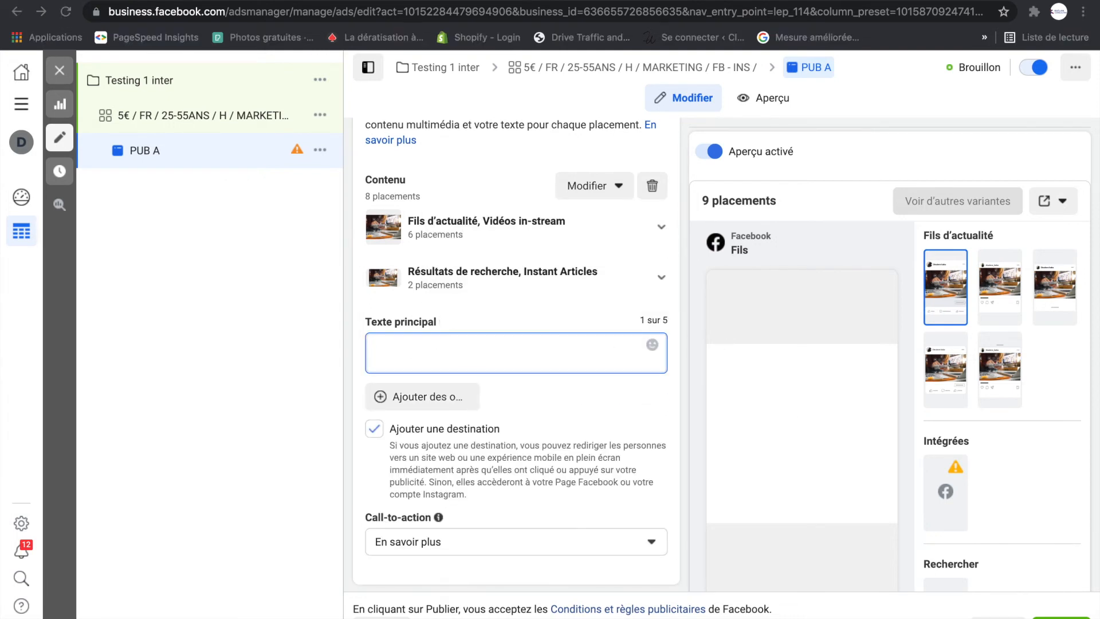
click(417, 352)
text(📊 L’acquisition est au centre des priorités de votre entreprise, Kaïlan Consulting vous génère des prospects qualifiés grâce à la maîtrise des régies publicitaires les plus puissantes.)
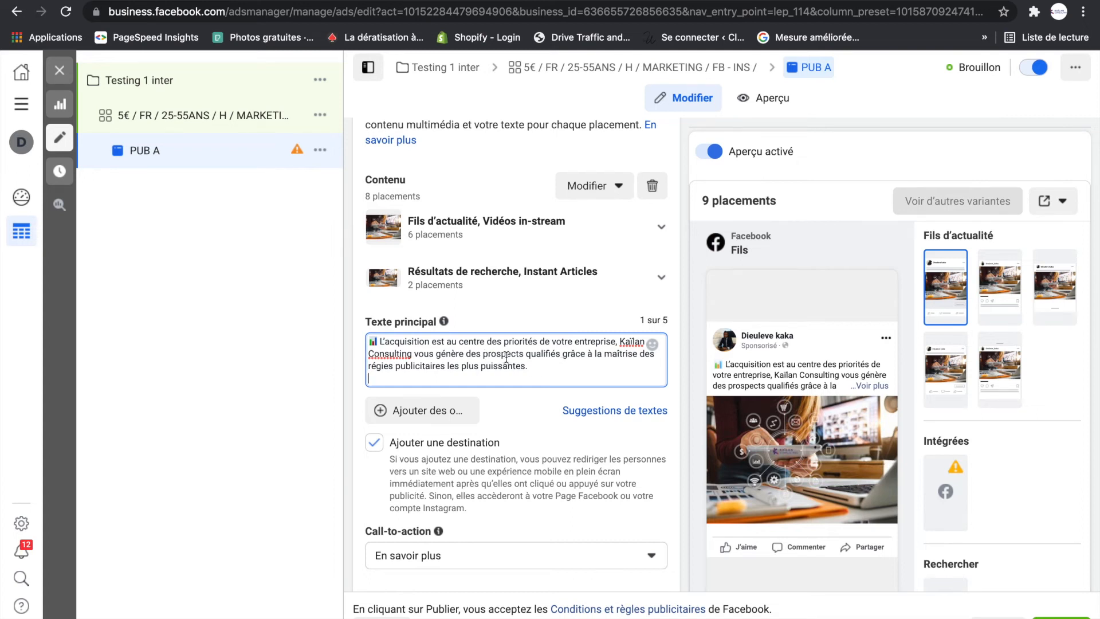
scroll(496, 367, down, 3)
scroll(496, 367, down, 1)
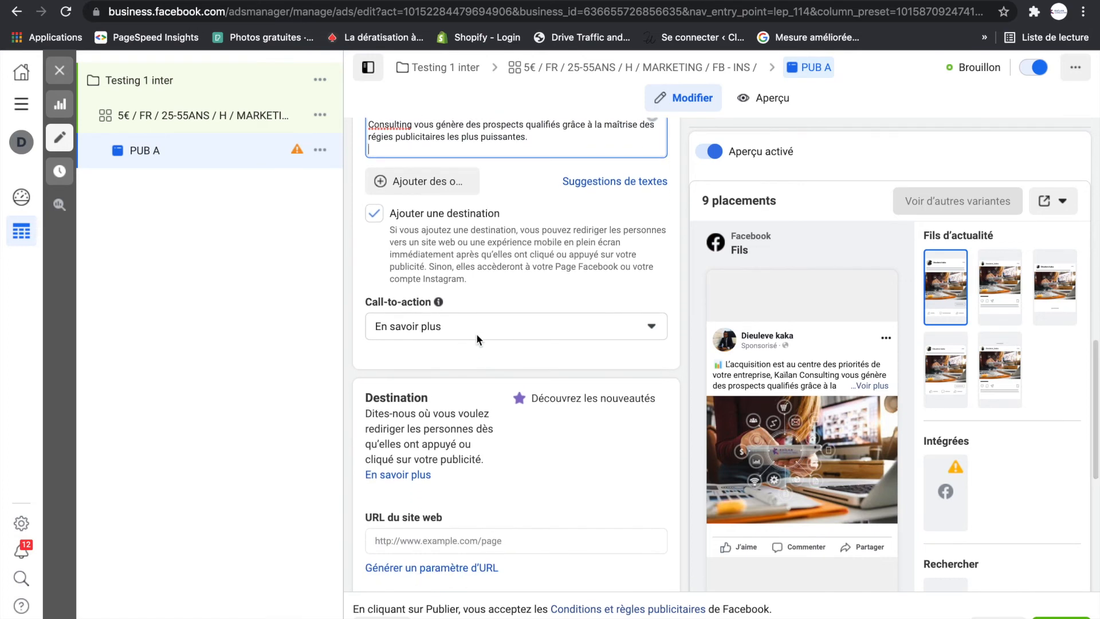
scroll(449, 323, up, 2)
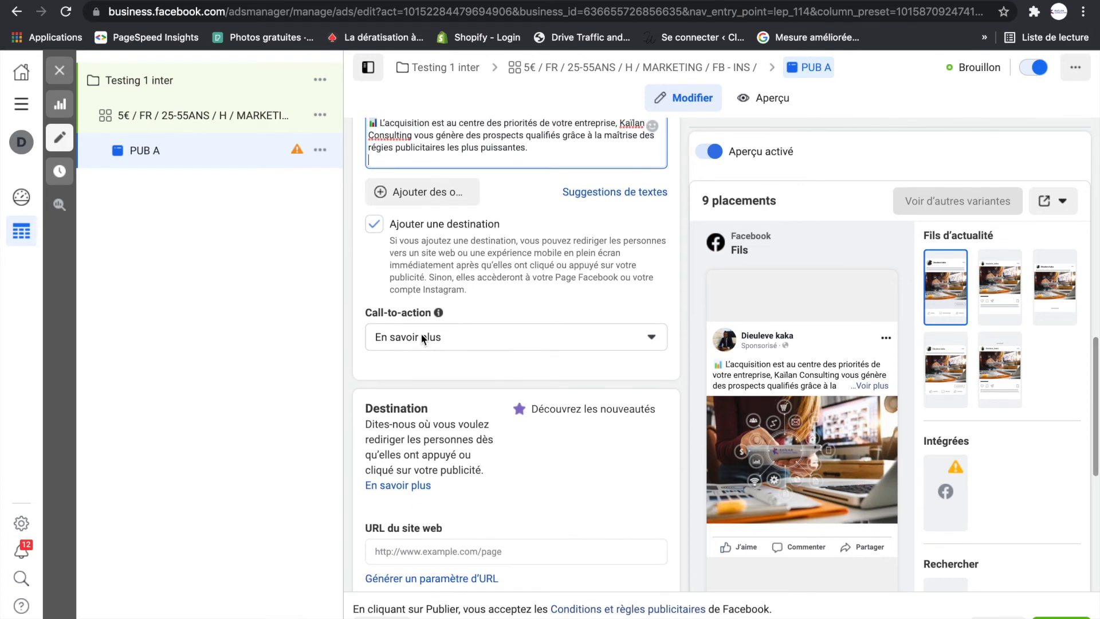
scroll(420, 332, down, 1)
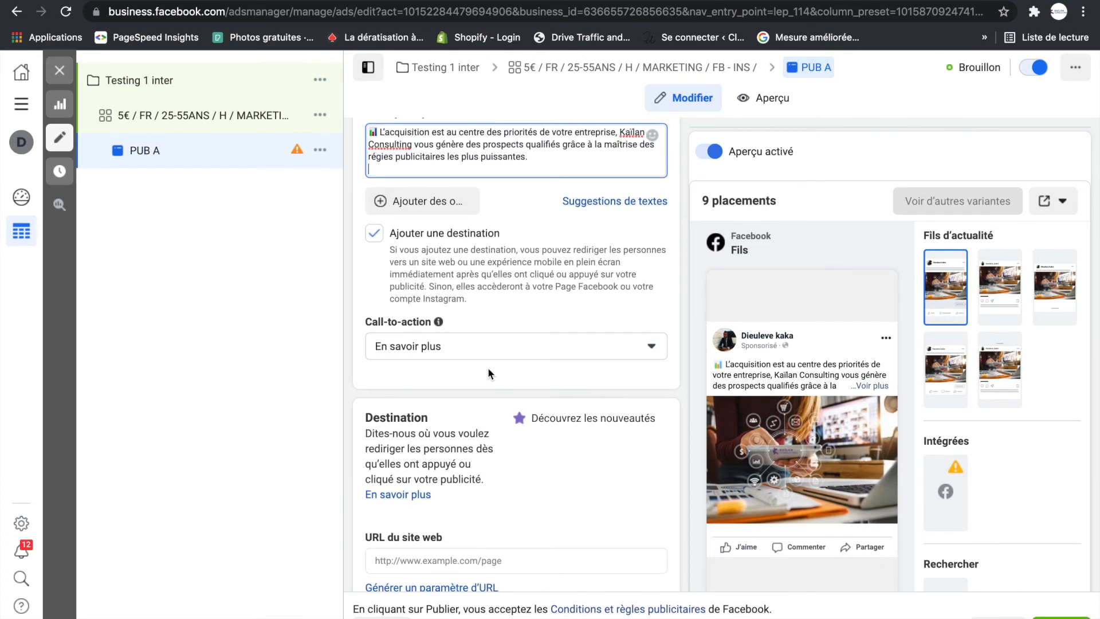
scroll(457, 445, down, 3)
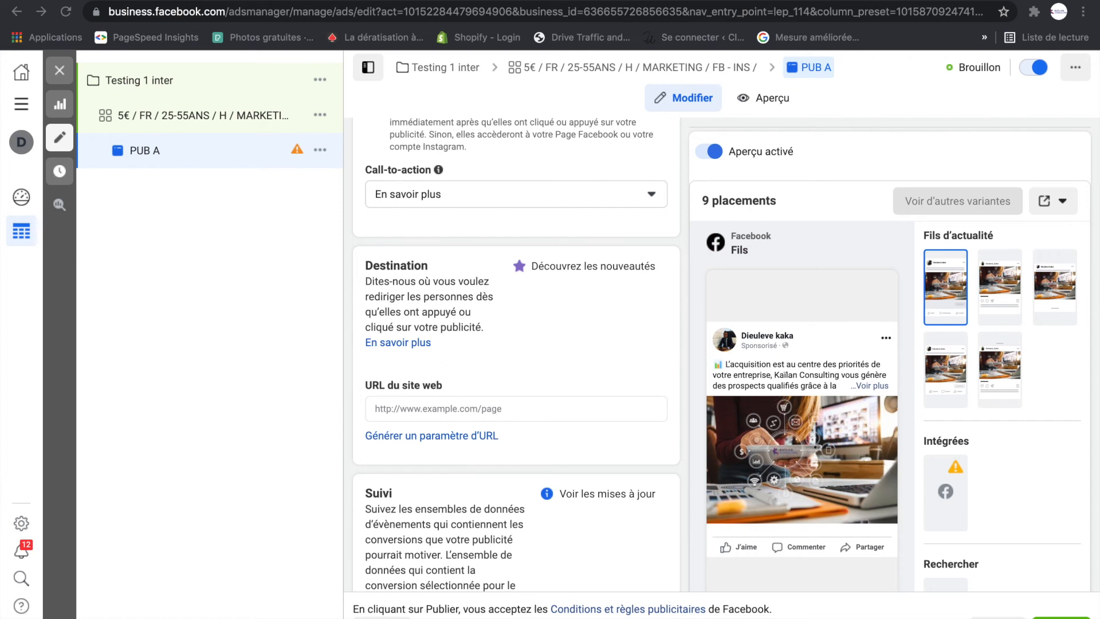
click(417, 406)
click(413, 409)
text(https://kailan-consulting.com/)
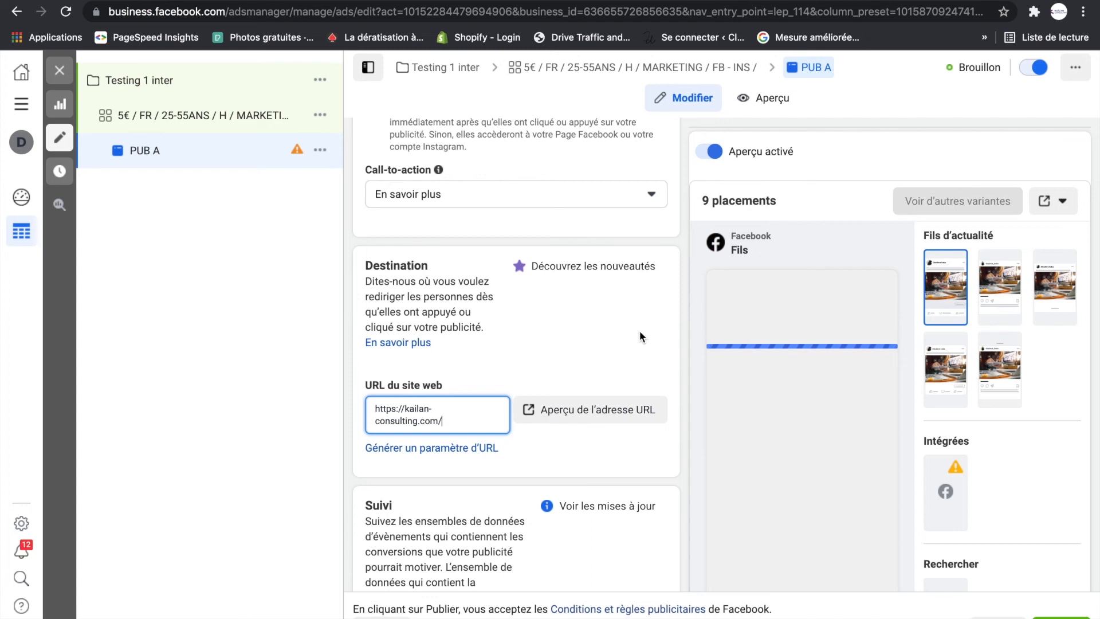
- Review the ad's media, primary text, call-to-action, destination and tracking settings
scroll(640, 331, up, 3)
scroll(640, 331, up, 1)
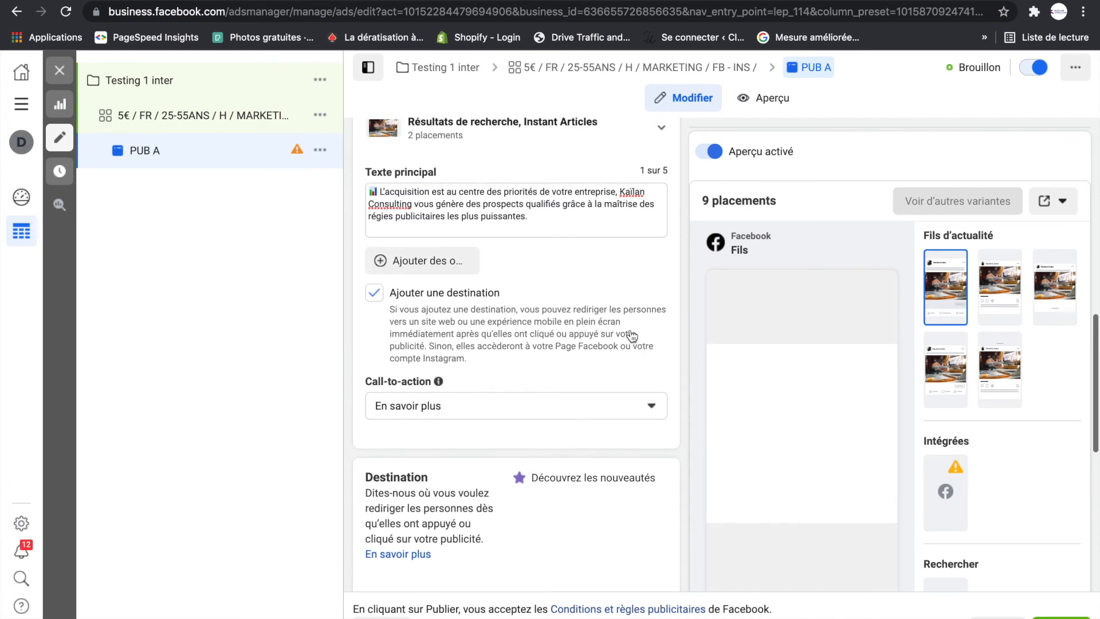
scroll(514, 246, up, 5)
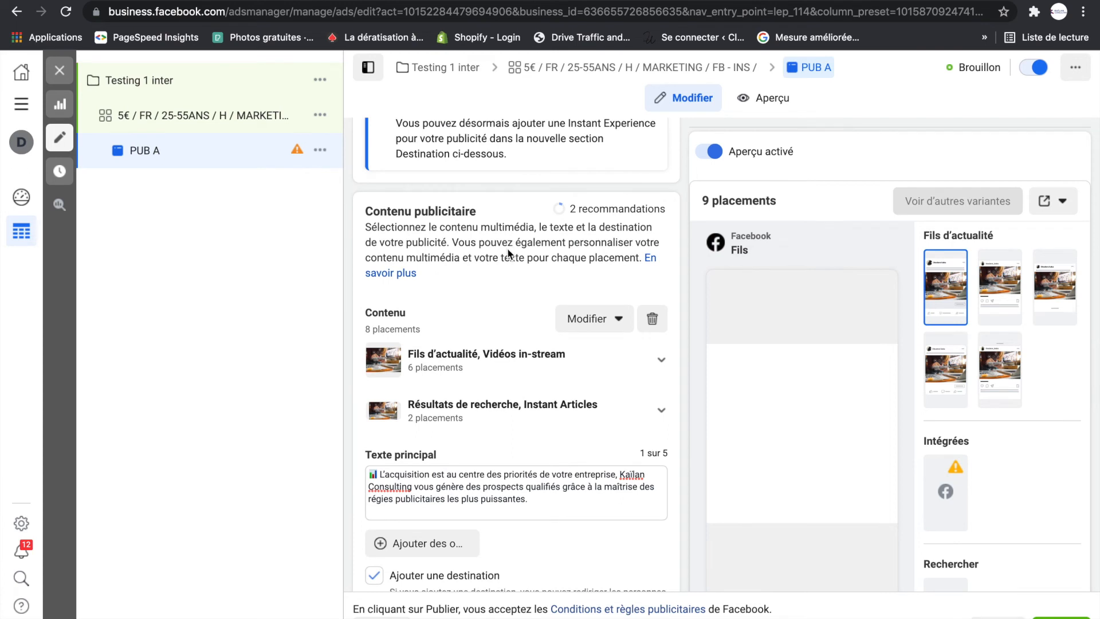
scroll(508, 252, down, 3)
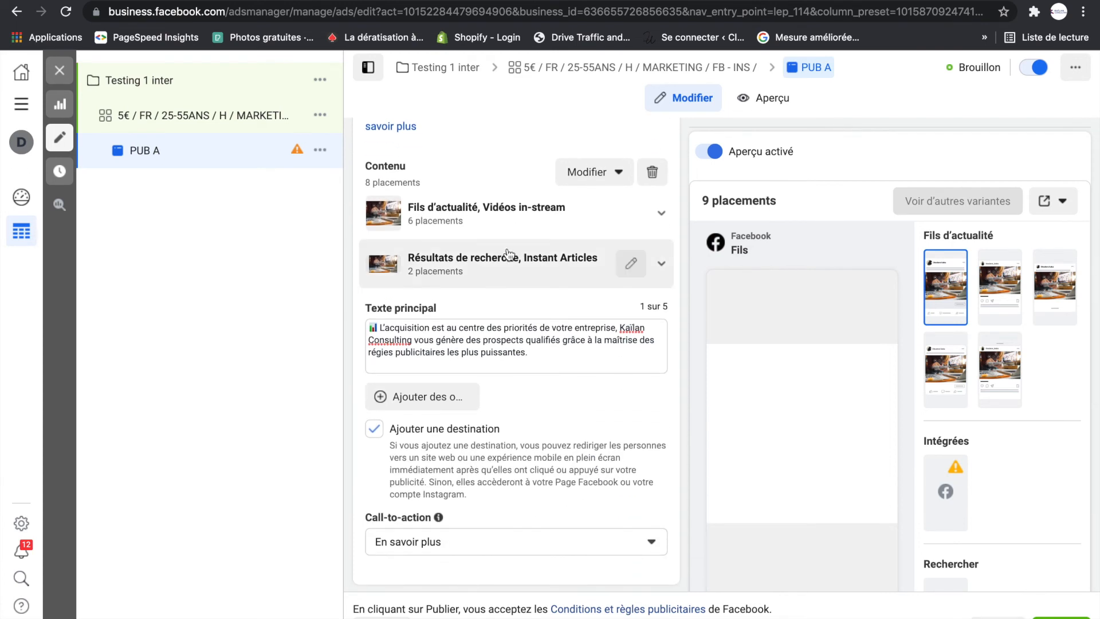
scroll(507, 253, down, 1)
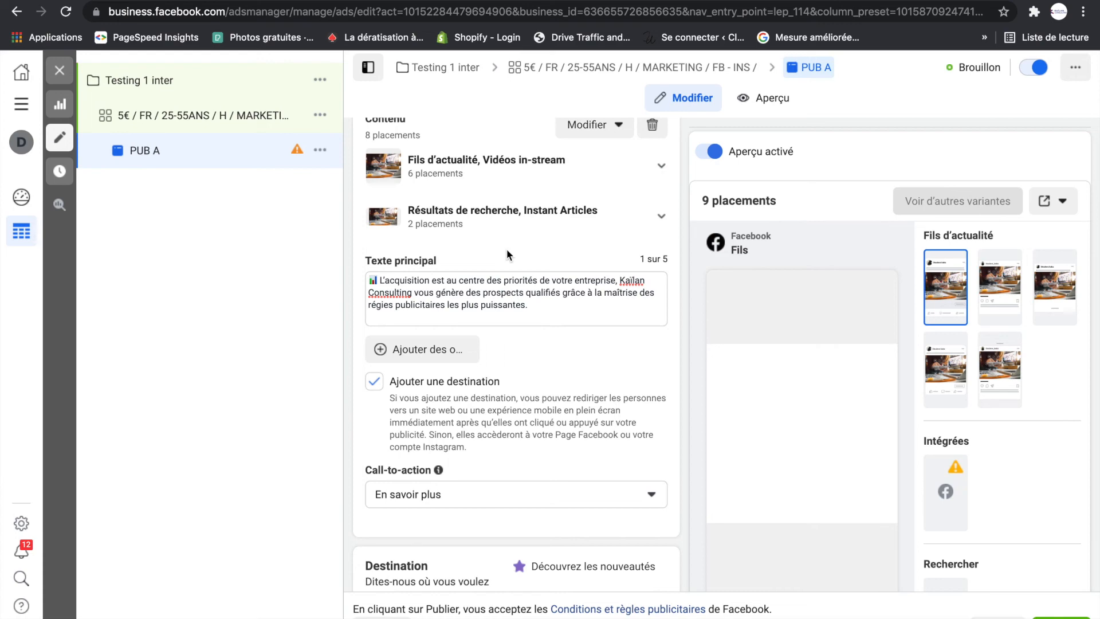
scroll(603, 344, down, 4)
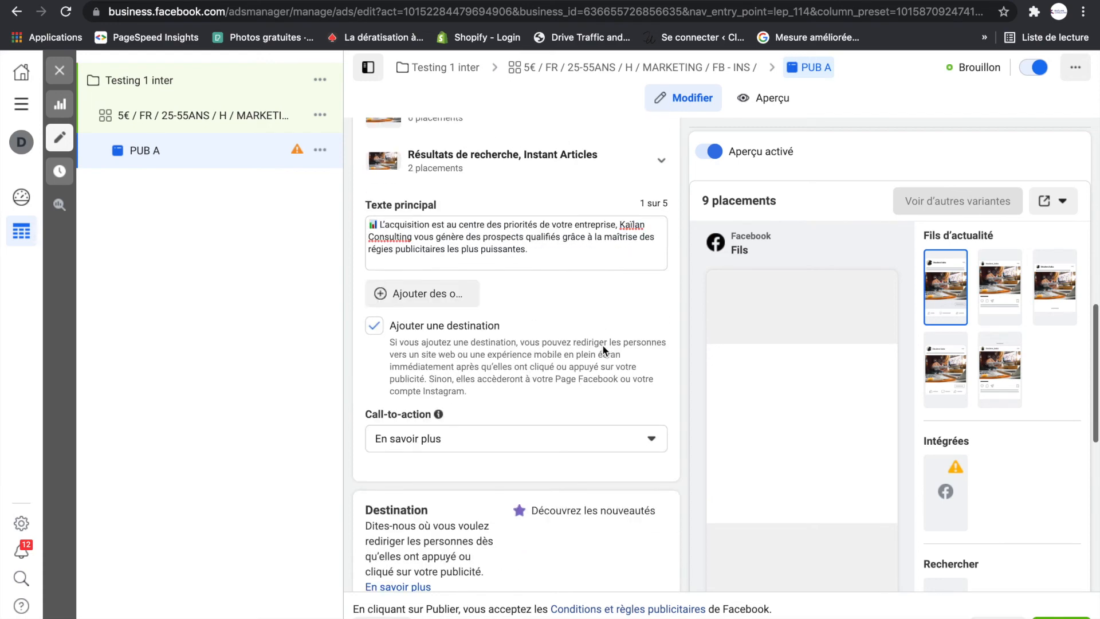
scroll(599, 342, down, 6)
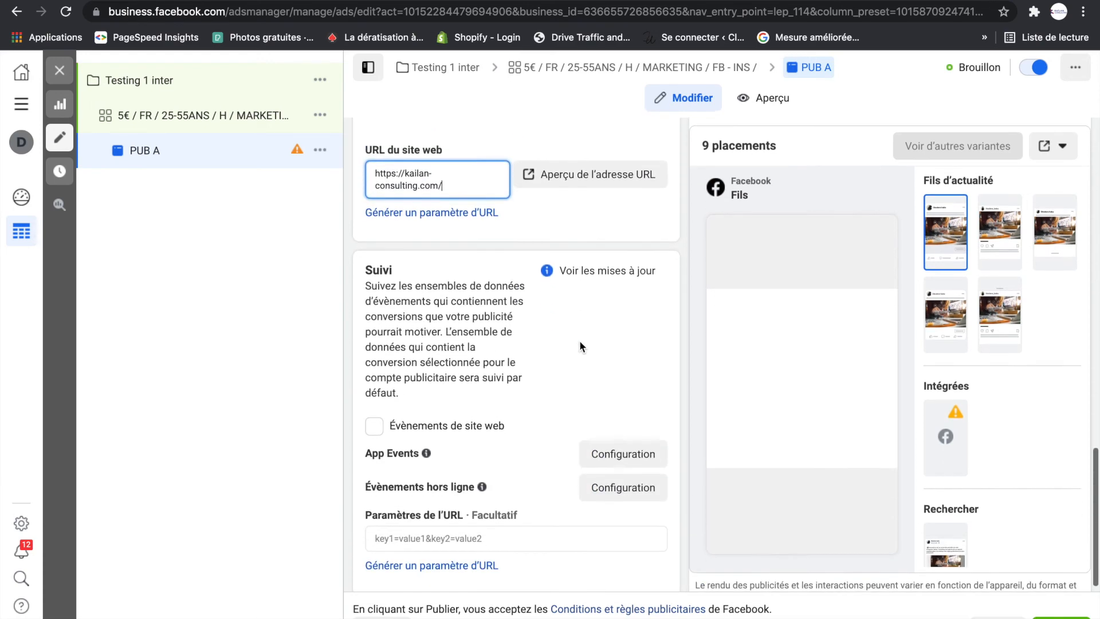
- Check PUB A's media, text, call-to-action and destination, and publish the Testing 1 inter campaign with its ad set and ad
scroll(579, 341, up, 12)
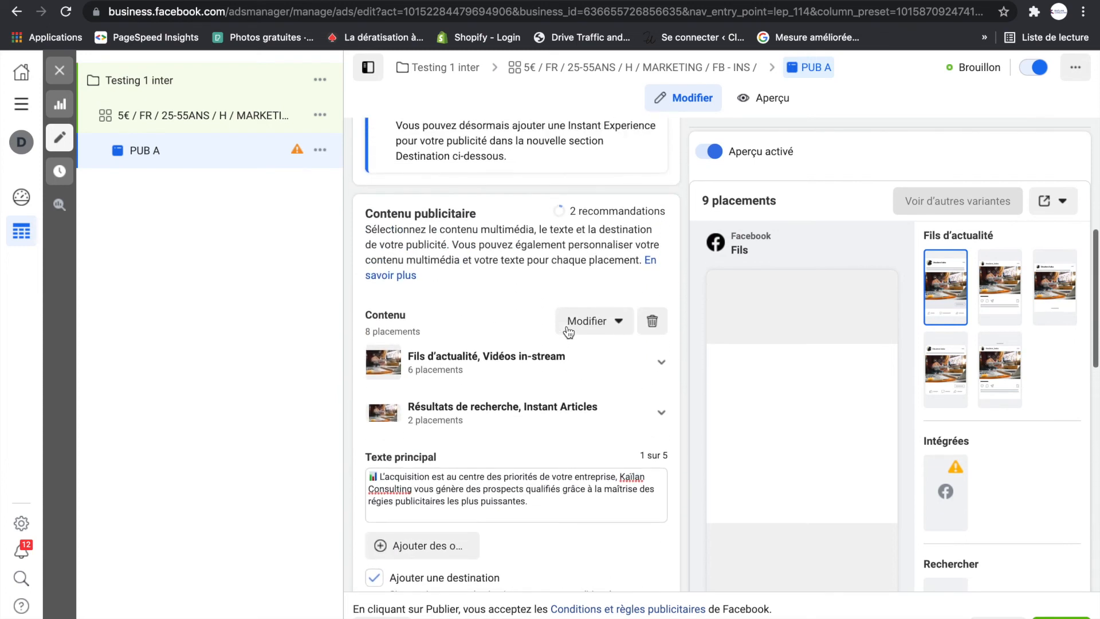
scroll(490, 325, up, 5)
scroll(491, 325, down, 3)
scroll(491, 330, down, 5)
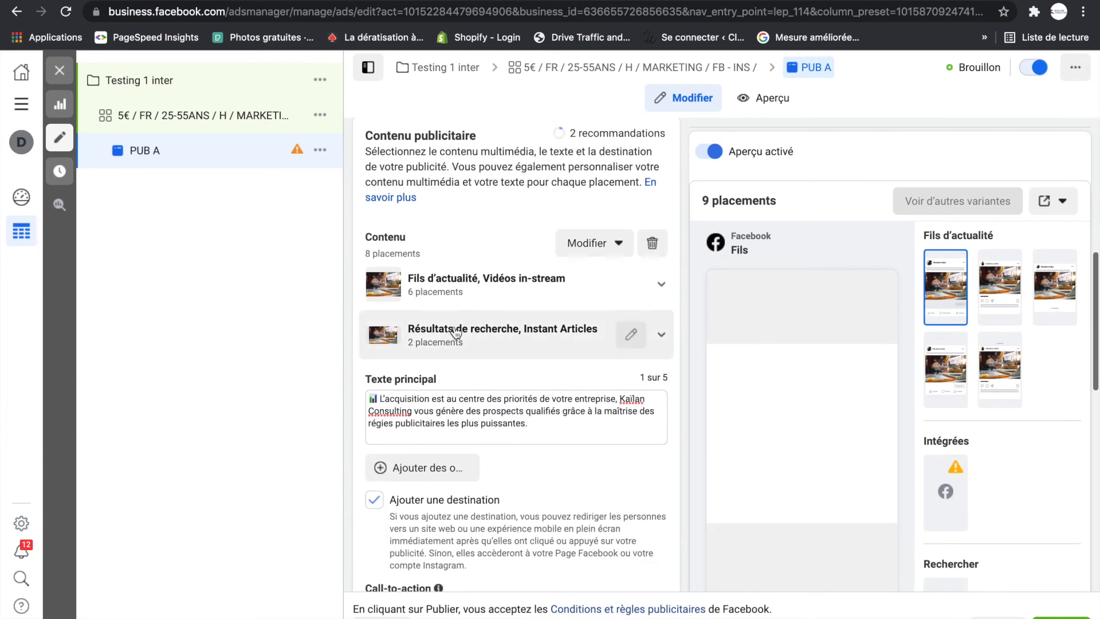
scroll(459, 312, down, 3)
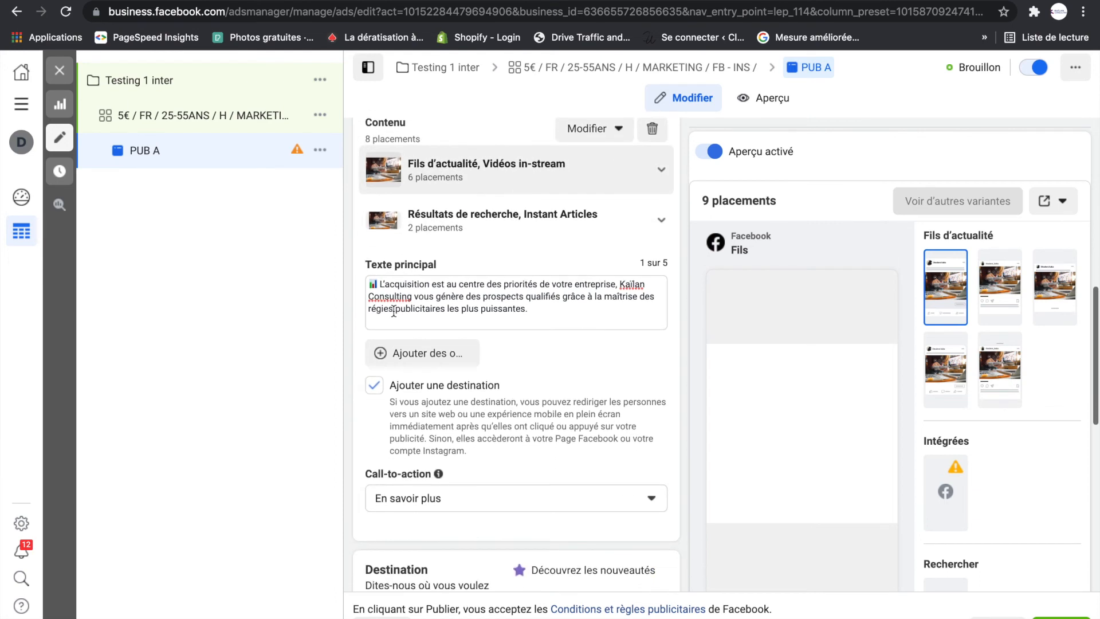
scroll(395, 289, down, 2)
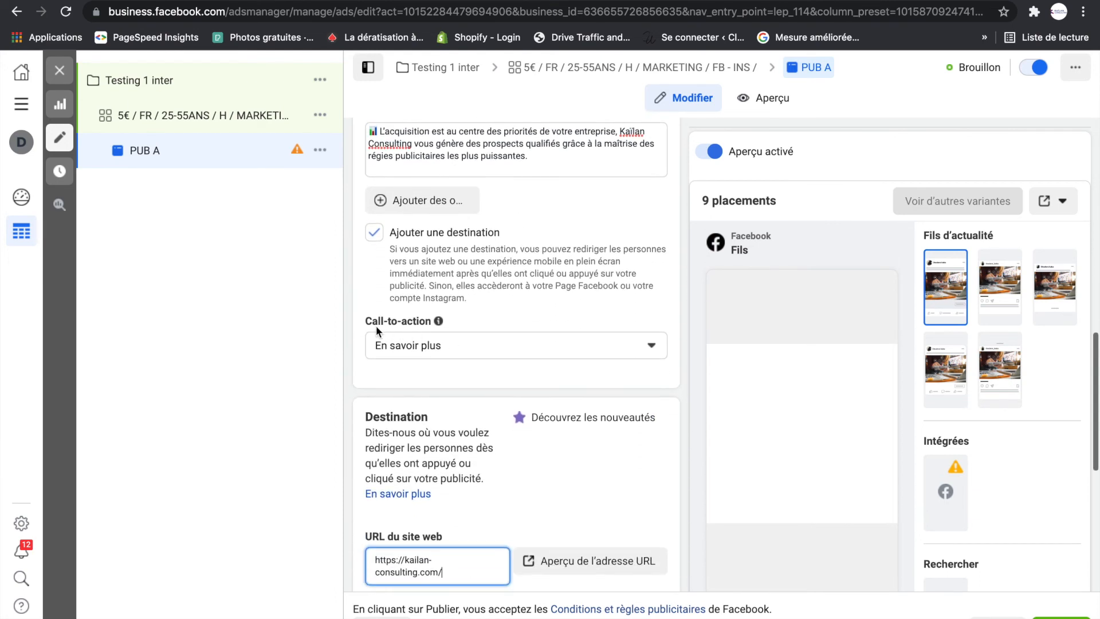
scroll(438, 356, down, 3)
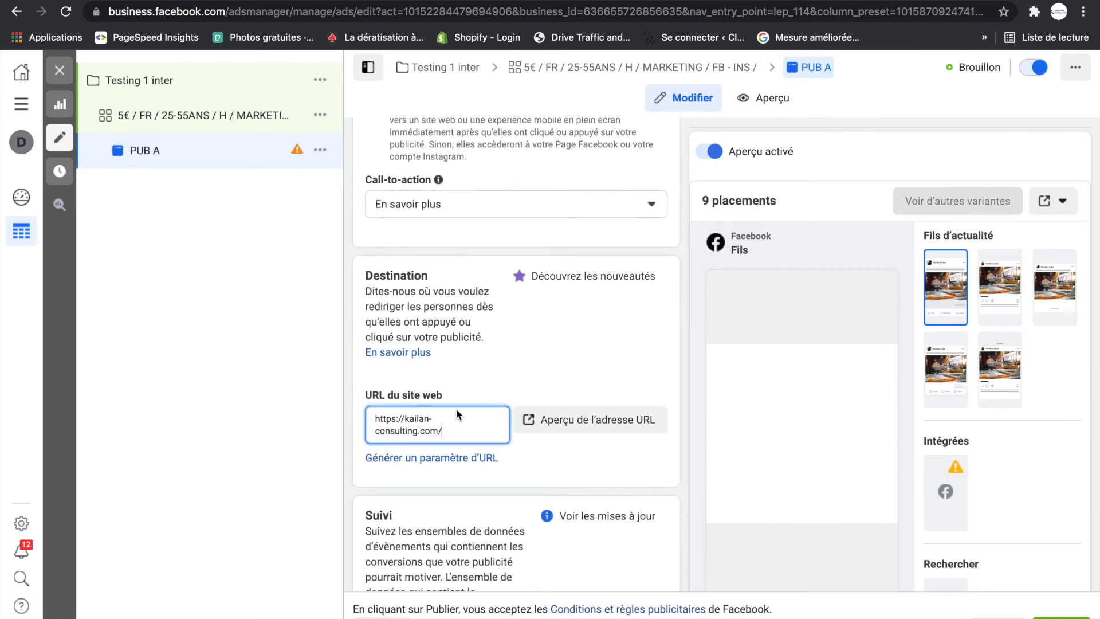
scroll(450, 406, down, 5)
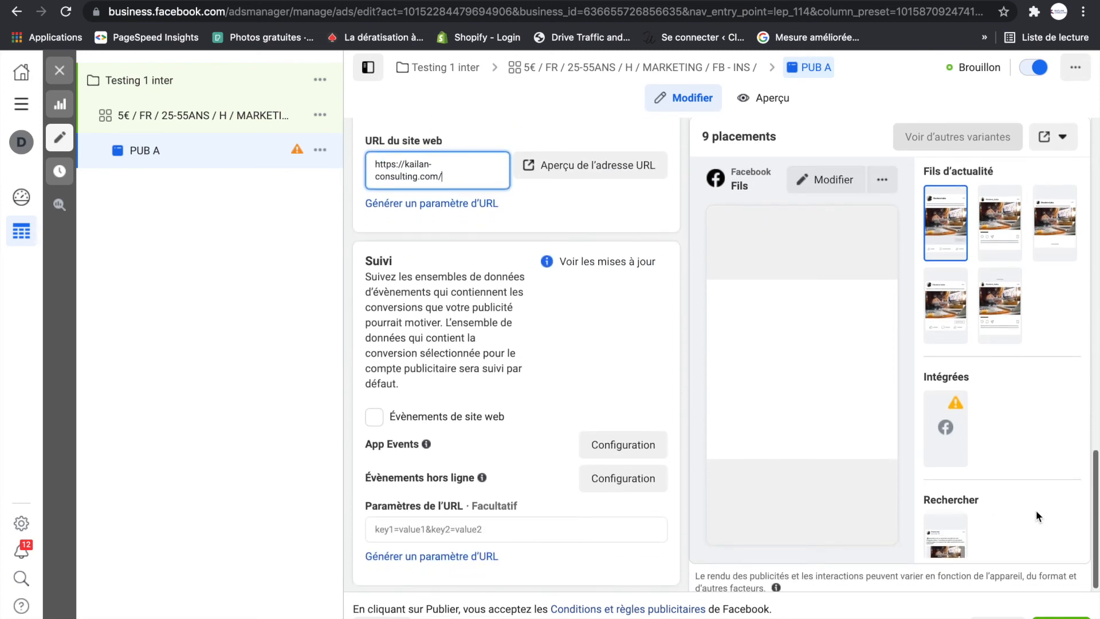
click(1062, 617)
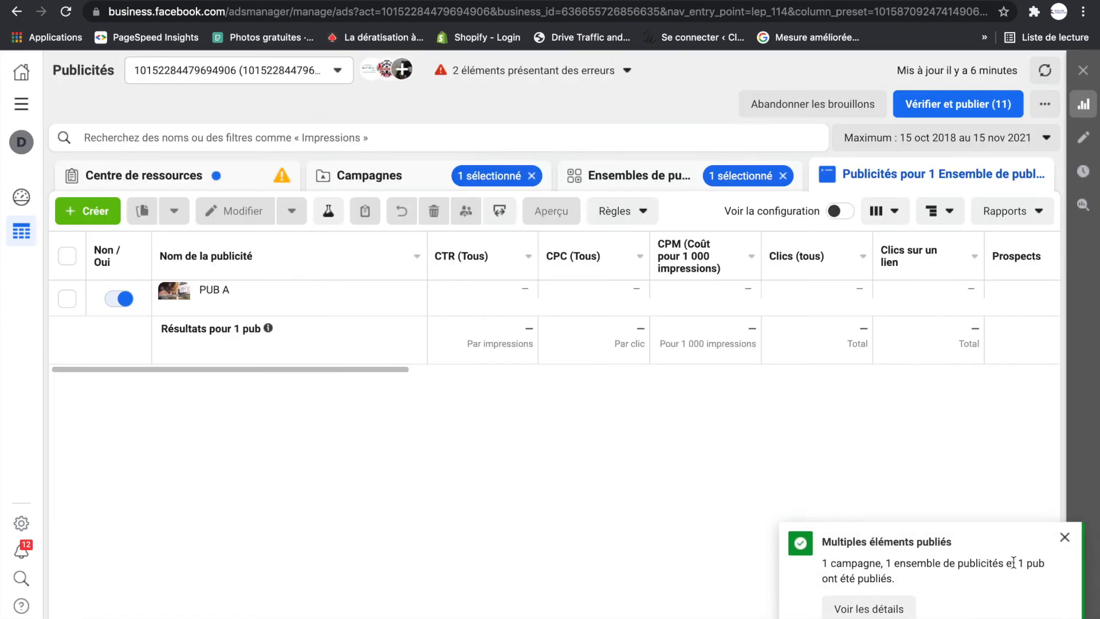
- Turn off the Testing 1 inter campaign in the campaign list and set the reporting period to today (Aujourd'hui)
click(1065, 538)
click(393, 178)
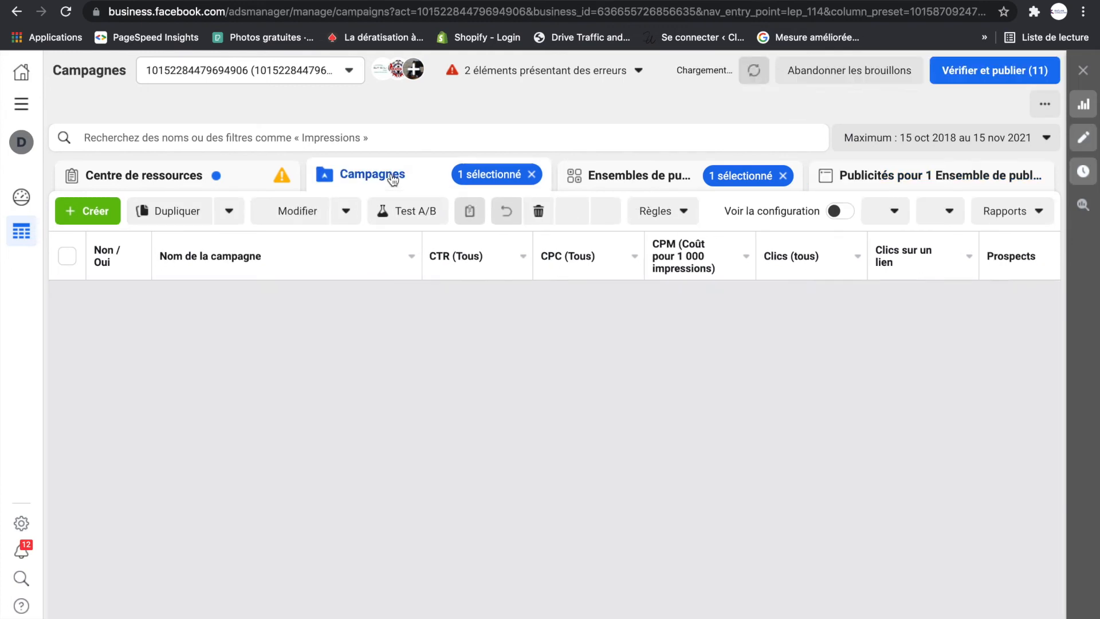
click(122, 298)
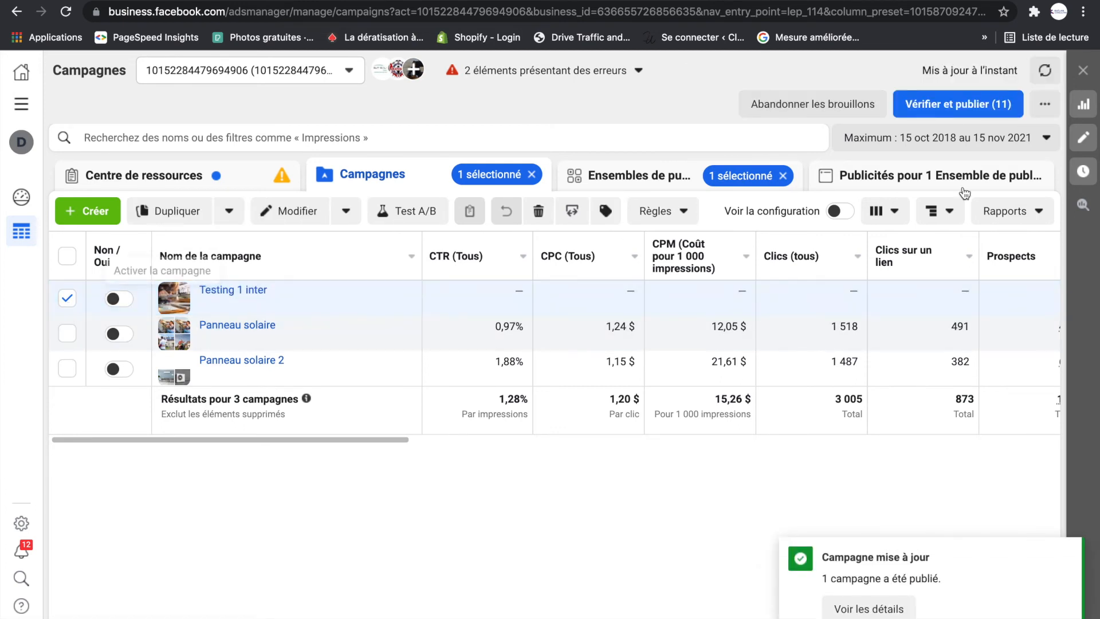
click(1025, 139)
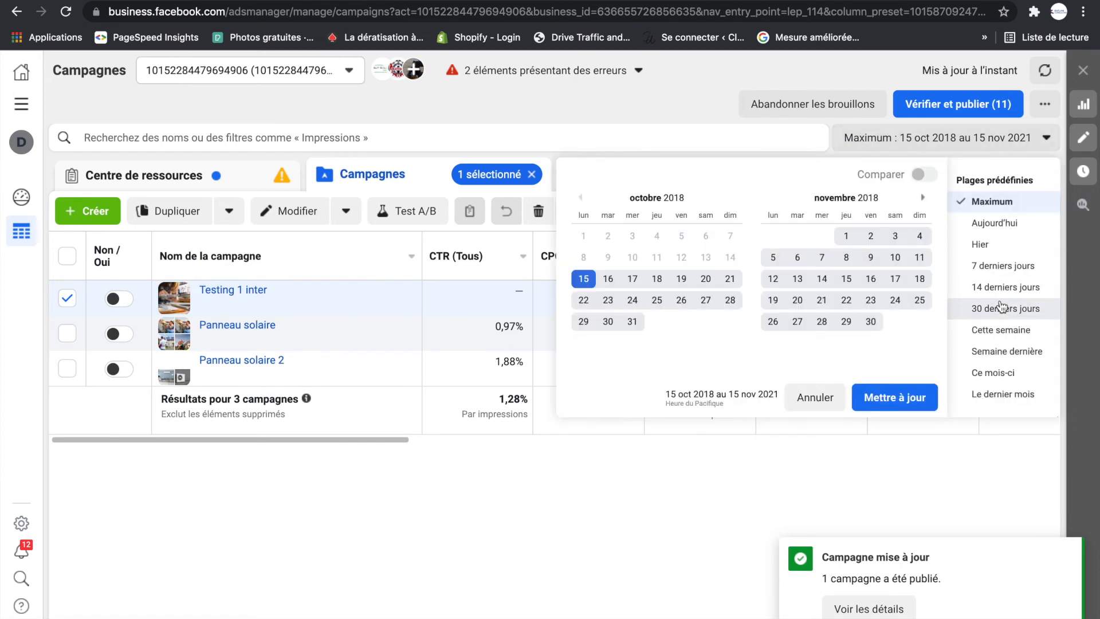
click(974, 223)
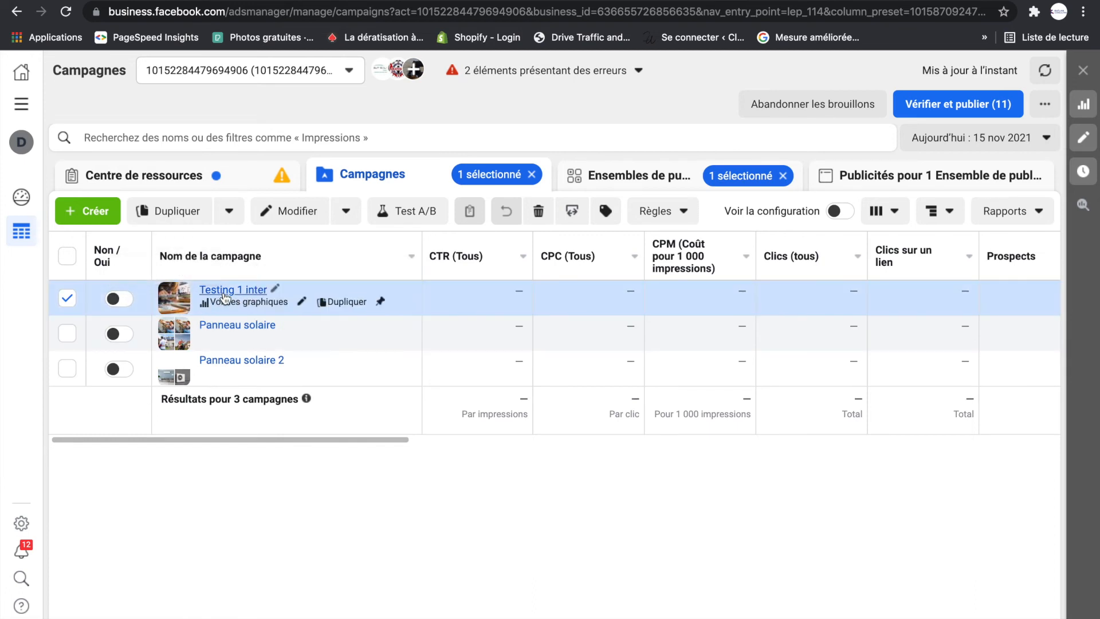
- Duplicate the ad PUB A of the Testing 1 inter campaign, making one copy in its original campaign
click(67, 298)
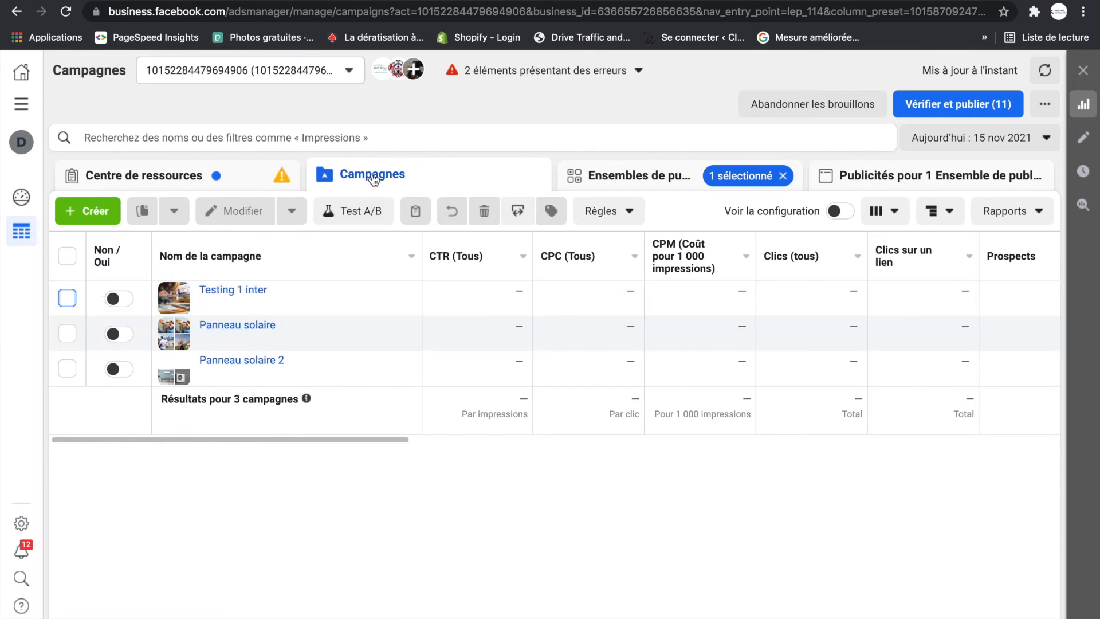
click(67, 298)
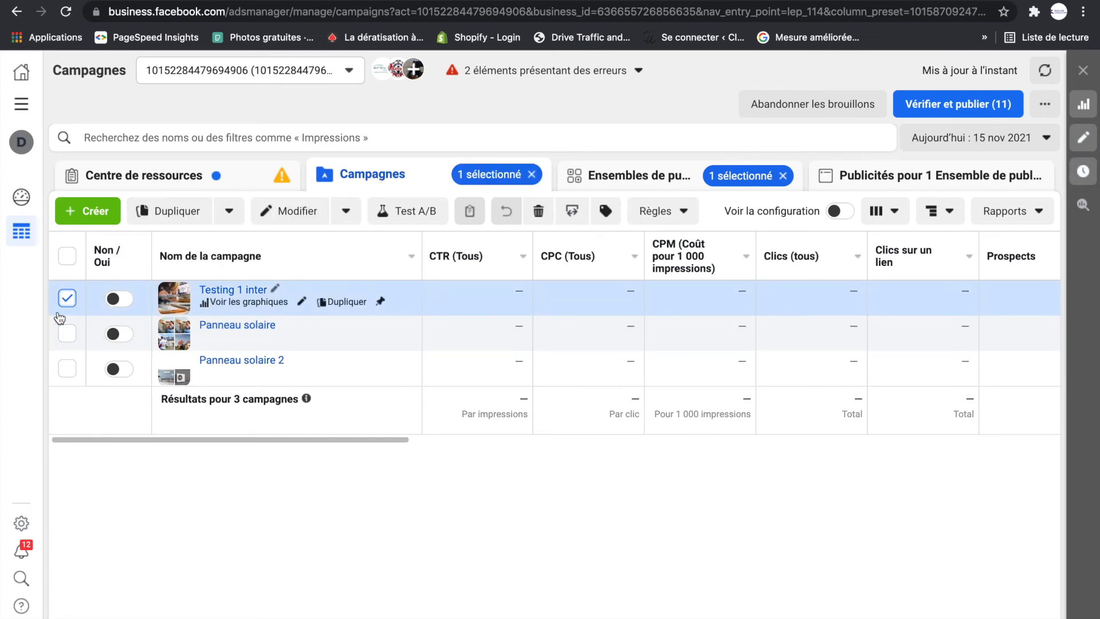
click(608, 177)
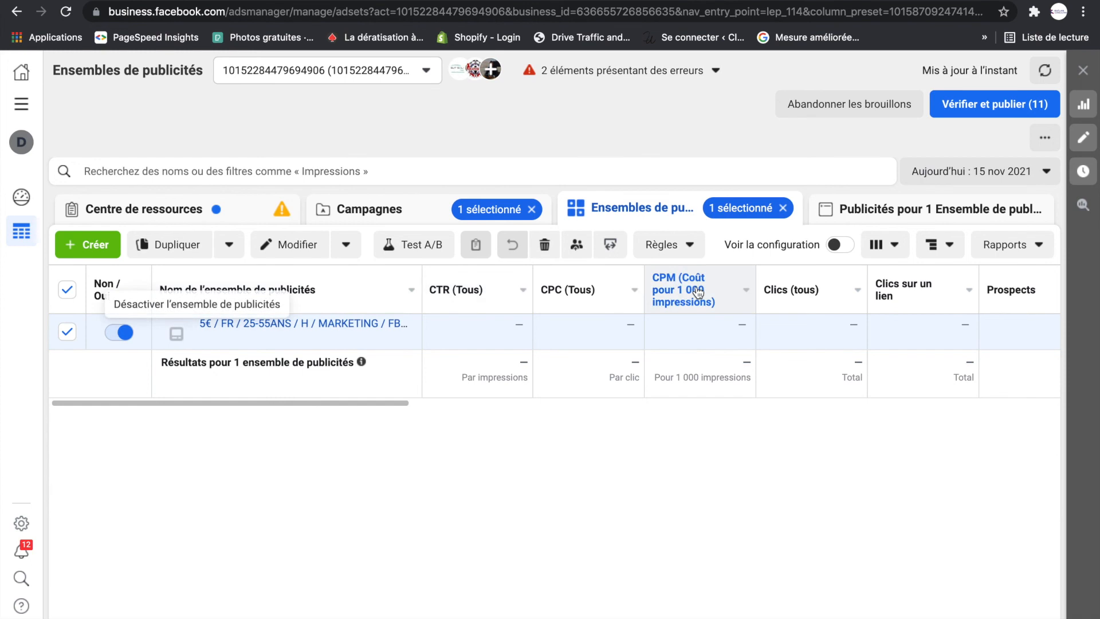
click(860, 216)
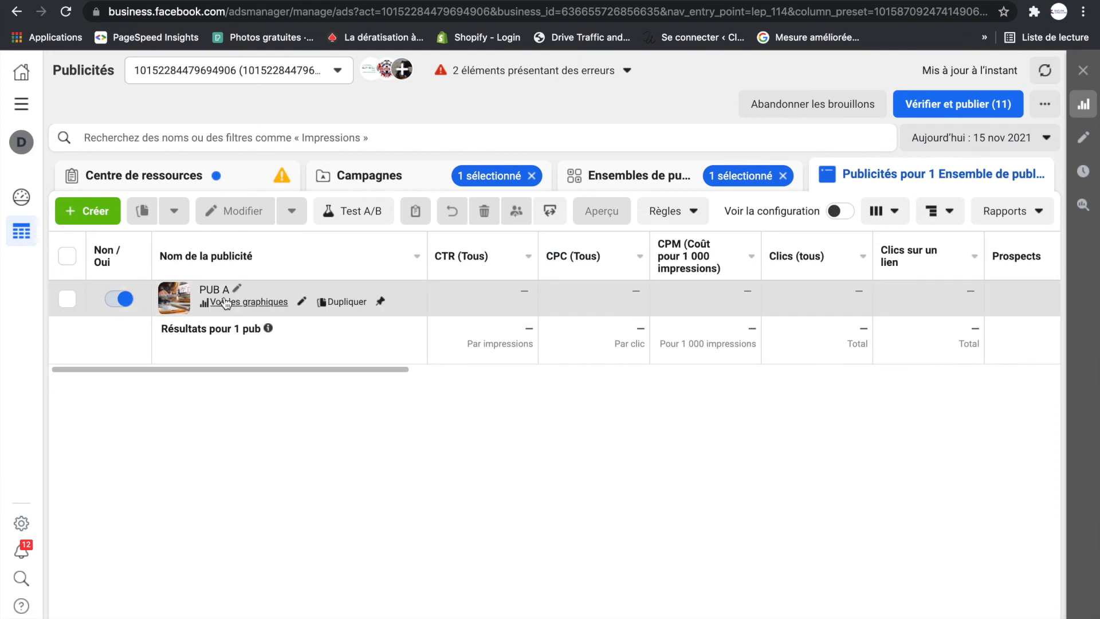
click(339, 303)
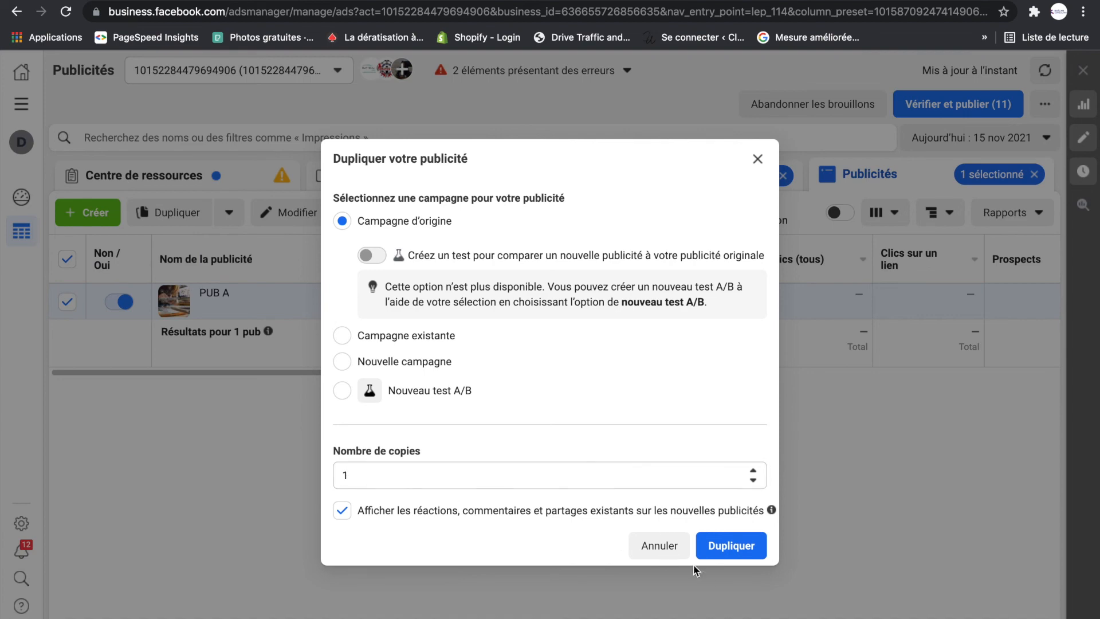
click(733, 547)
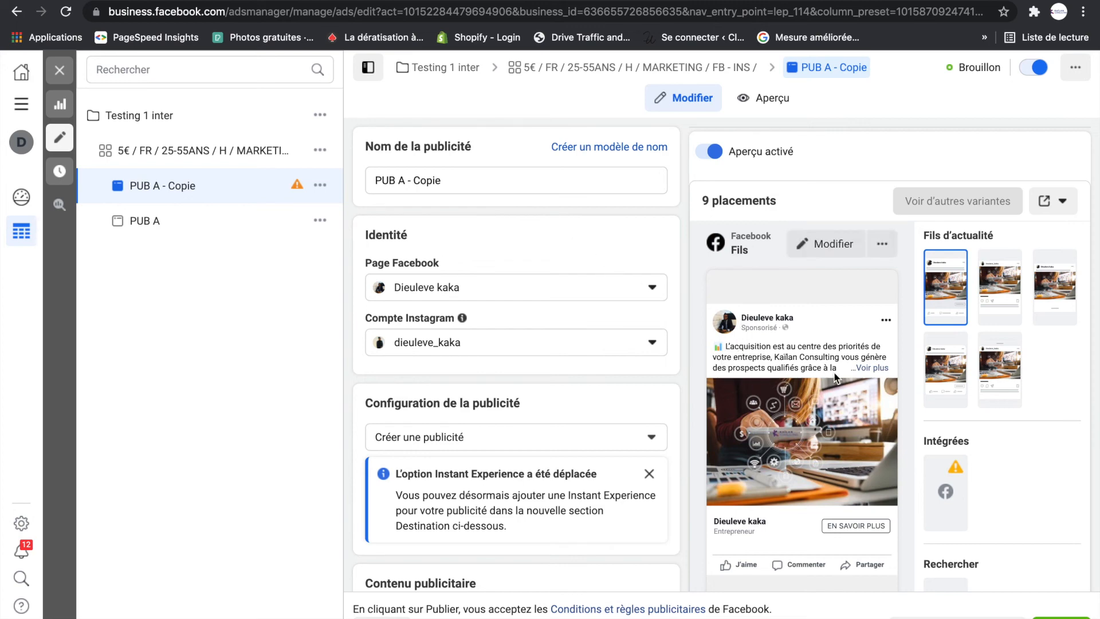
- Rename the duplicated ad as PUB B
scroll(504, 373, down, 2)
scroll(494, 370, down, 7)
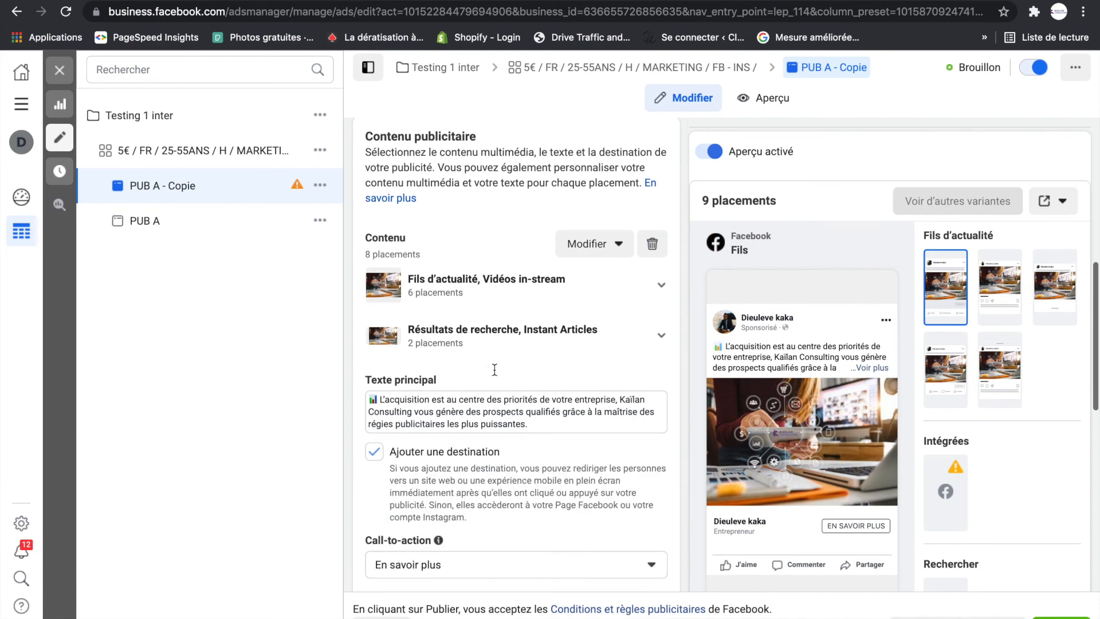
scroll(497, 376, up, 1)
scroll(496, 376, down, 4)
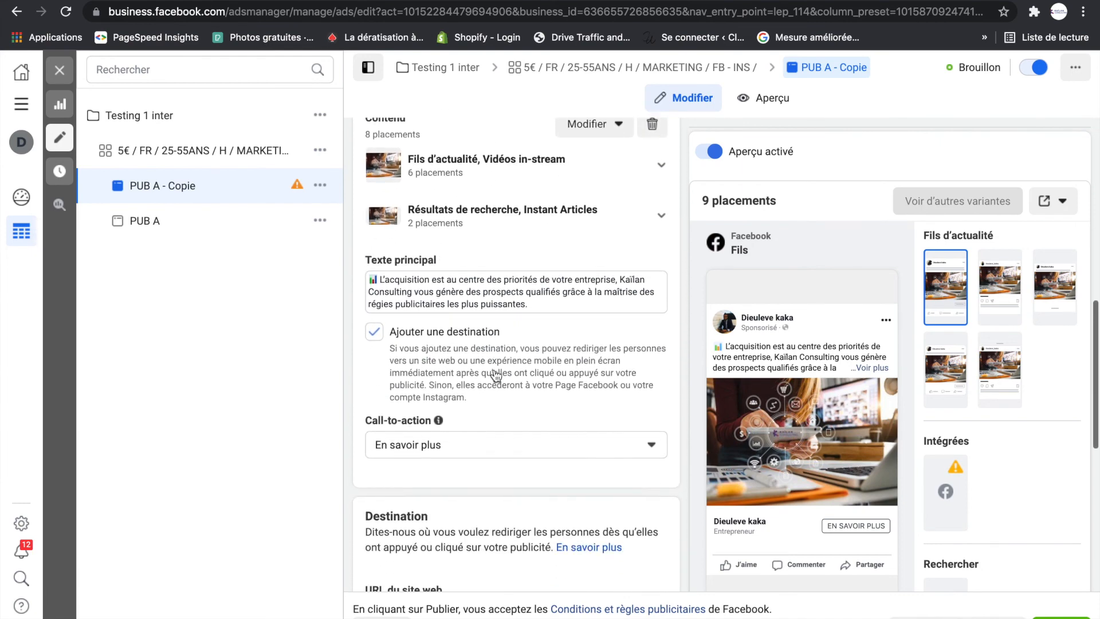
scroll(497, 376, up, 3)
scroll(515, 355, up, 1)
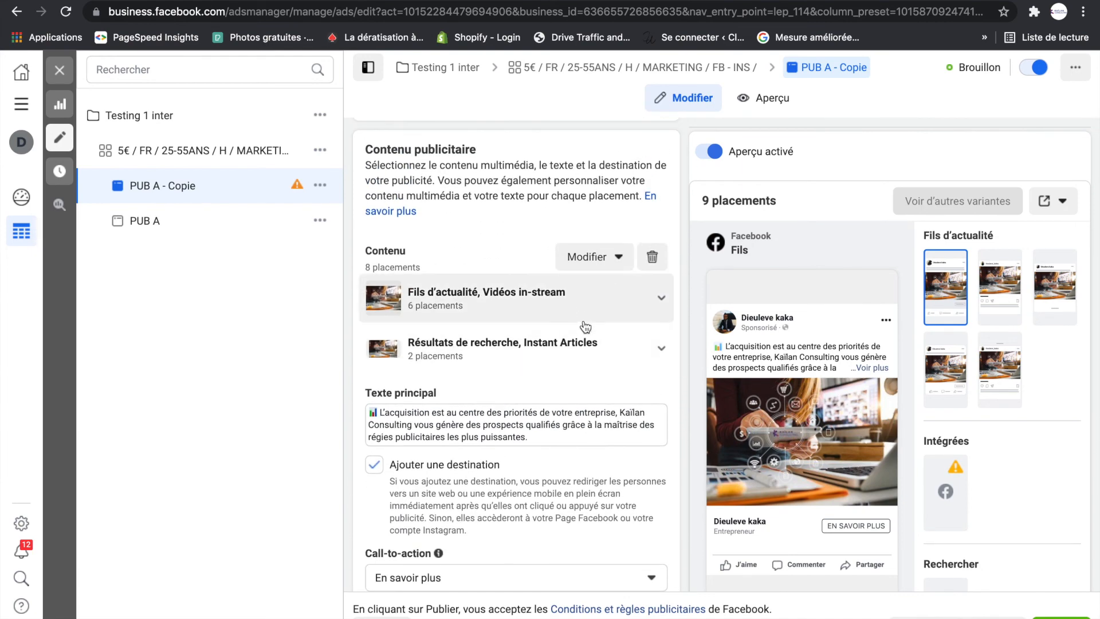
scroll(588, 330, up, 2)
scroll(585, 329, up, 6)
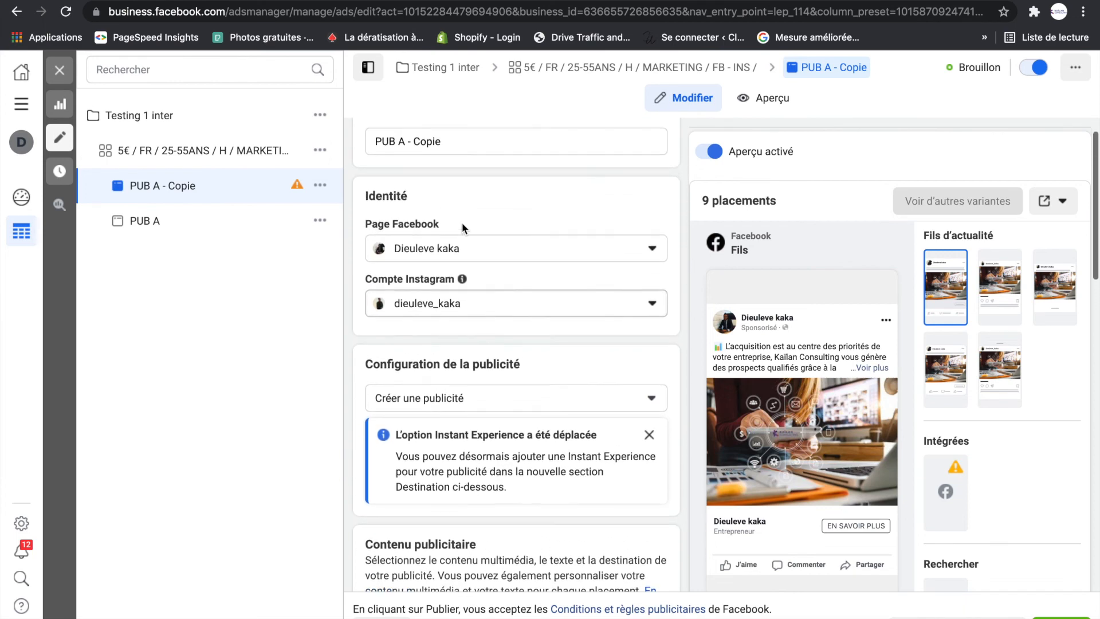
drag(459, 180, 401, 181)
text(B B)
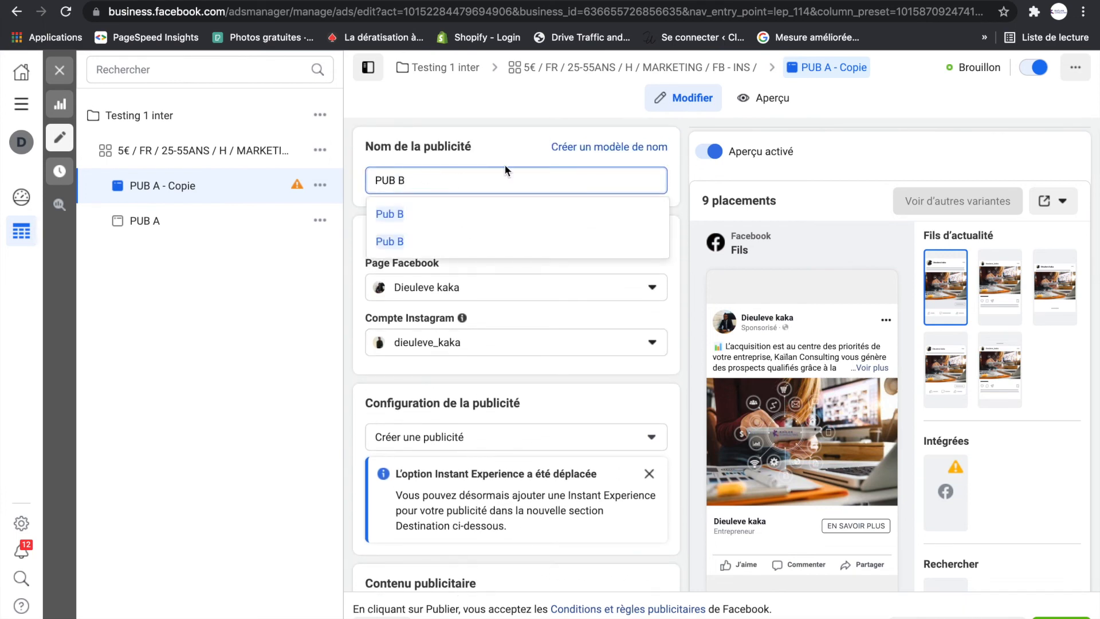
click(687, 173)
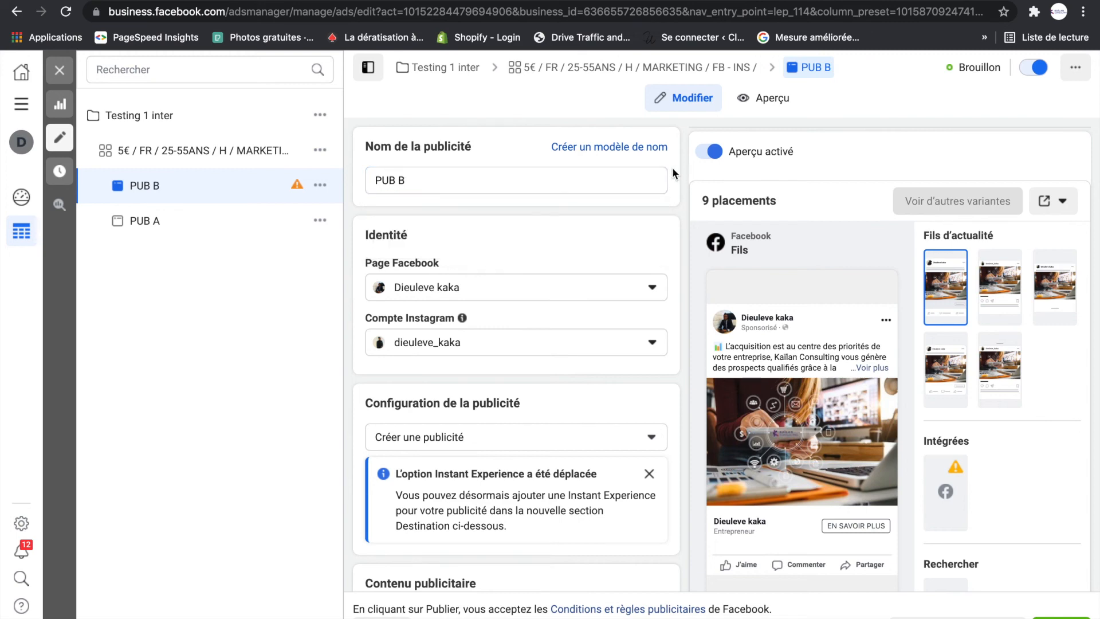
- Remove the media inherited by PUB B and import the image post2-25 fb copie 2.jpg from the desktop (Bureau)
scroll(572, 452, down, 7)
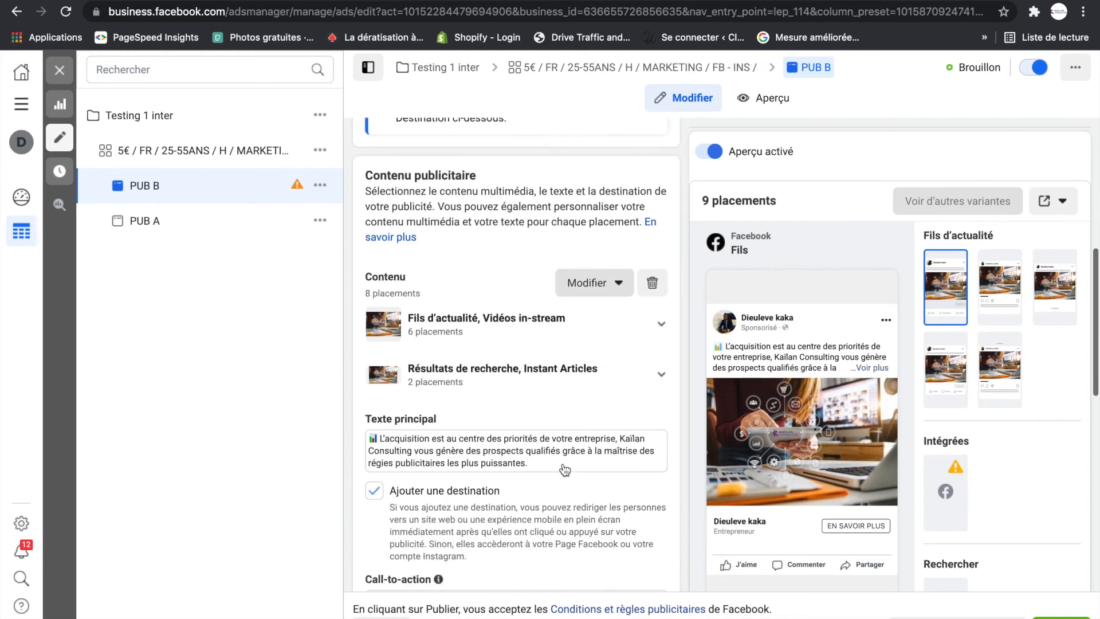
click(652, 275)
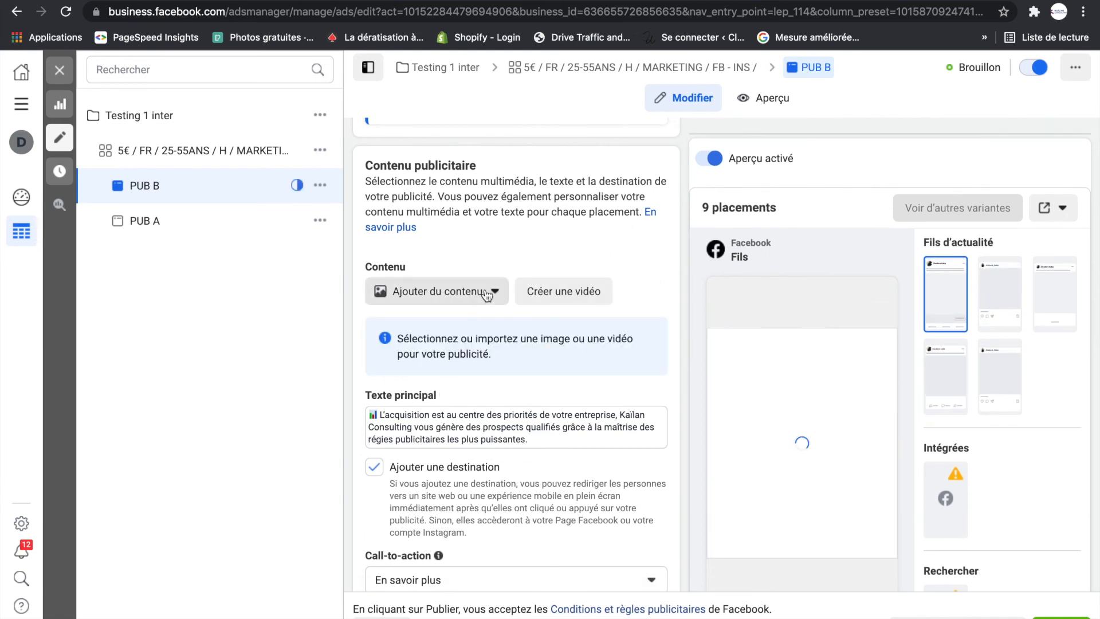
click(436, 291)
click(456, 331)
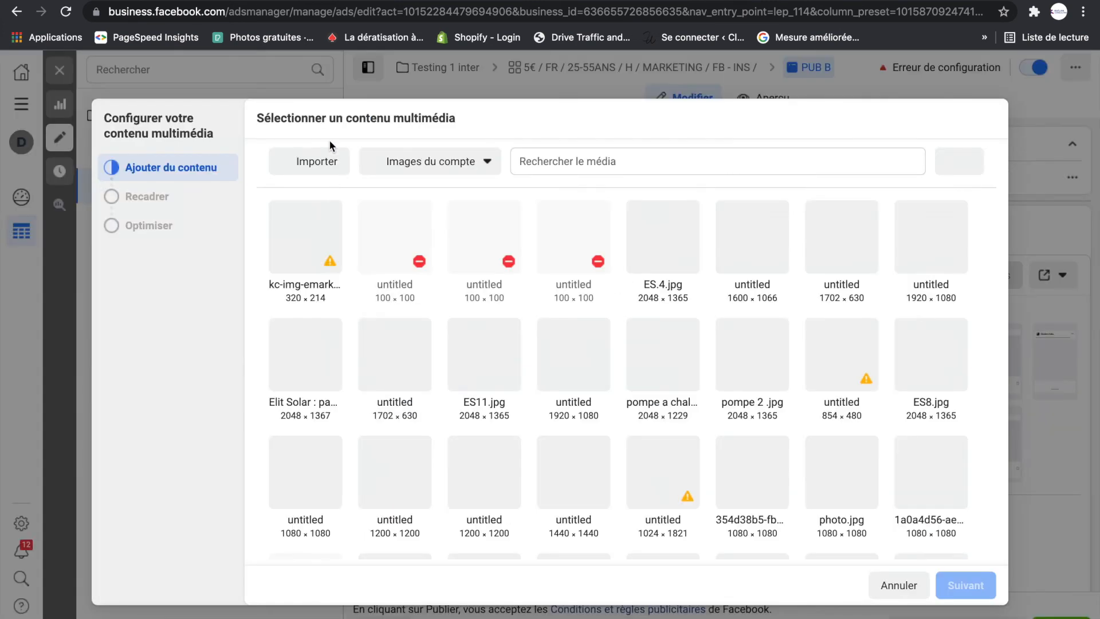
click(301, 161)
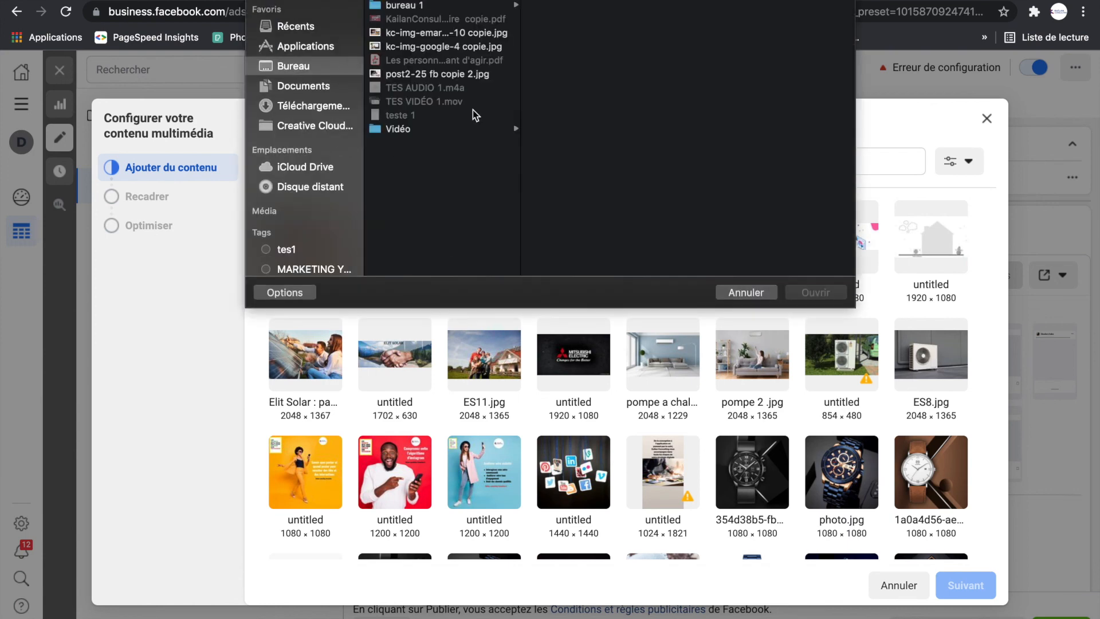
click(422, 47)
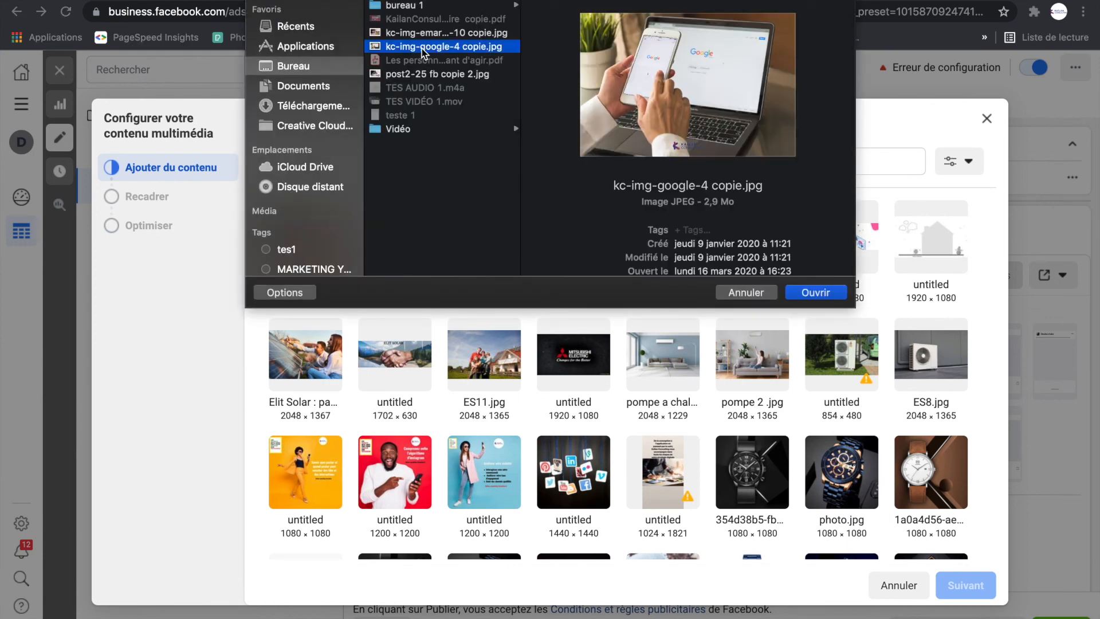
click(414, 75)
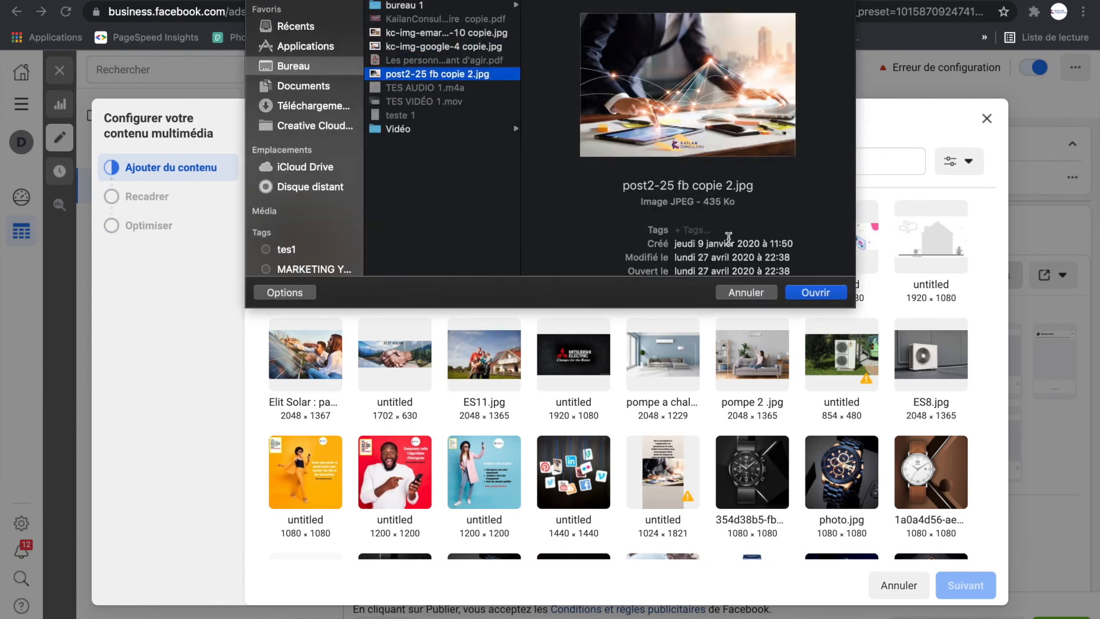
click(818, 293)
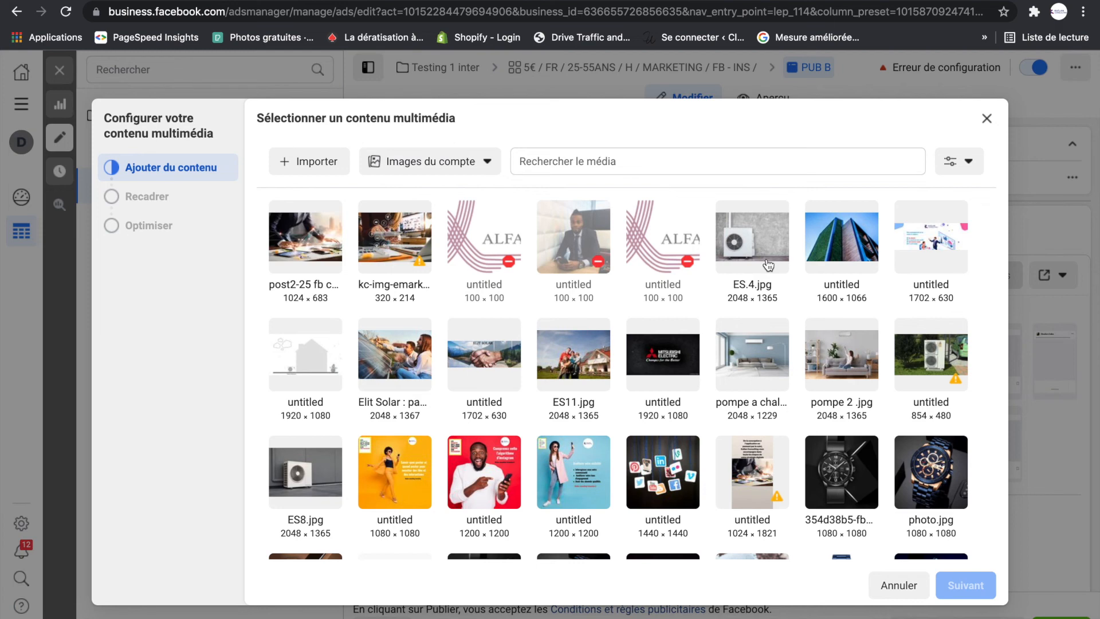
- Use the imported post2-25 image in PUB B, with recommended formats: 1:1 for feeds and in-stream videos, original for search results and Instant Articles
click(315, 235)
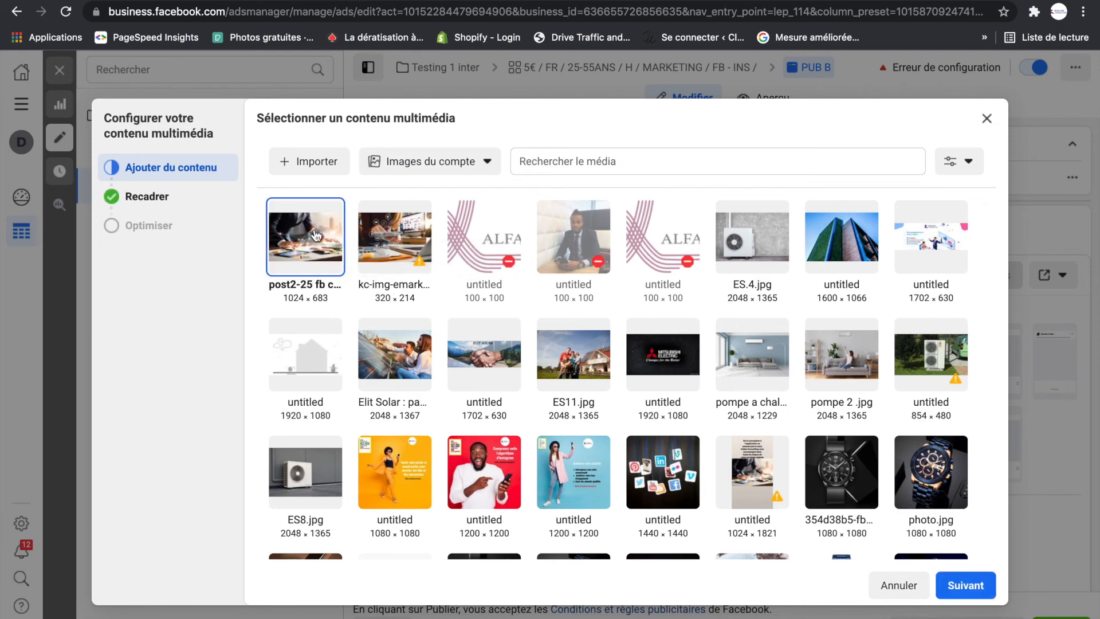
click(966, 585)
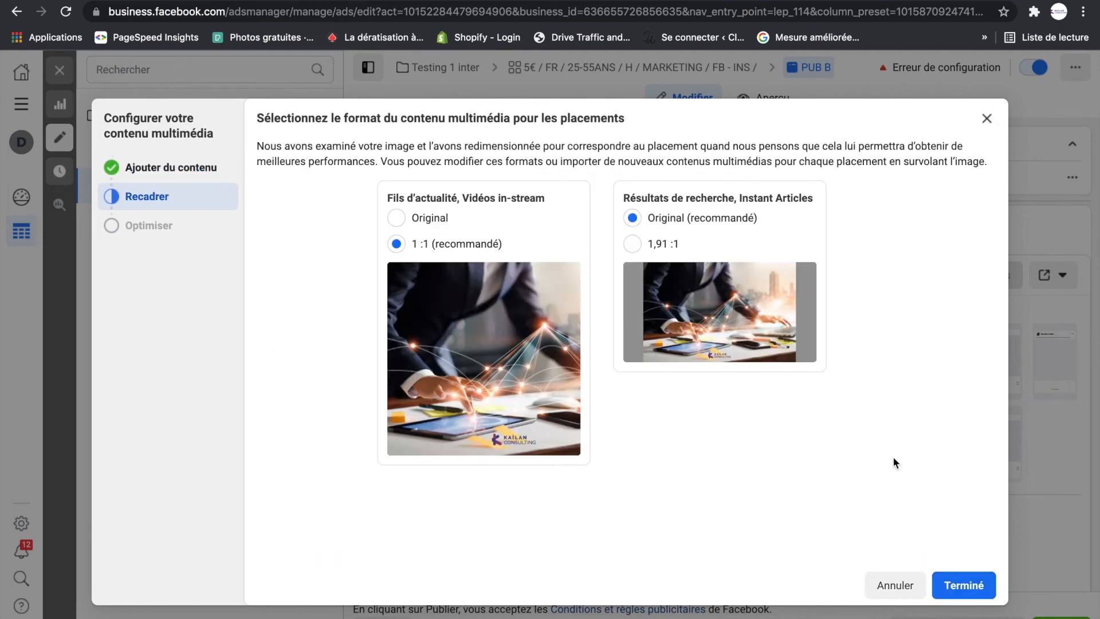
click(964, 585)
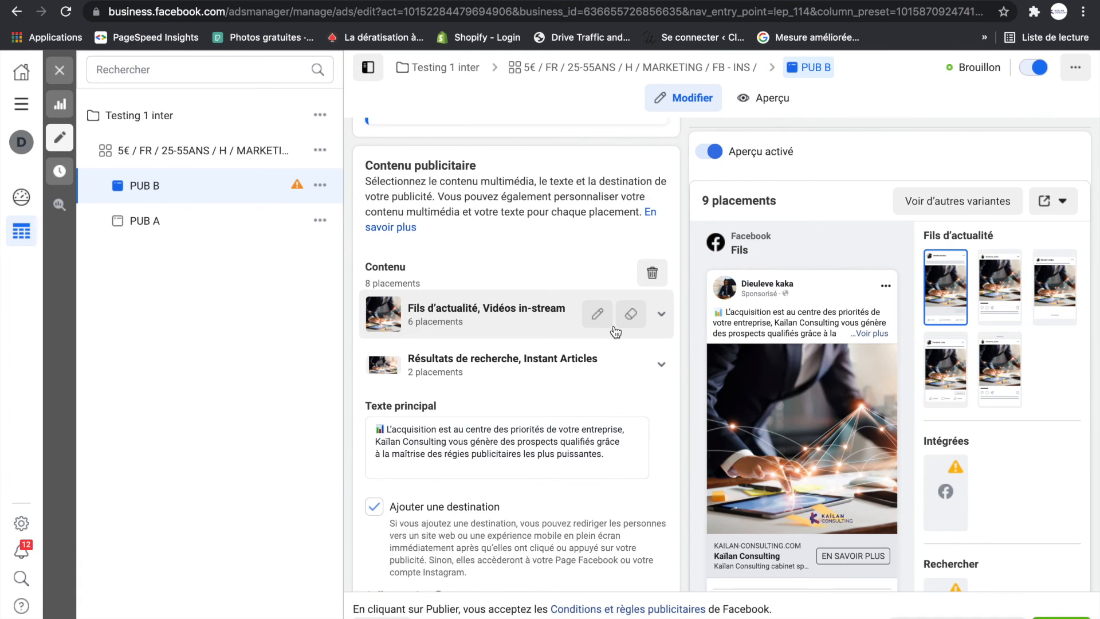
- Check PUB B's destination URL and publish the ad
scroll(625, 395, down, 4)
scroll(772, 424, down, 5)
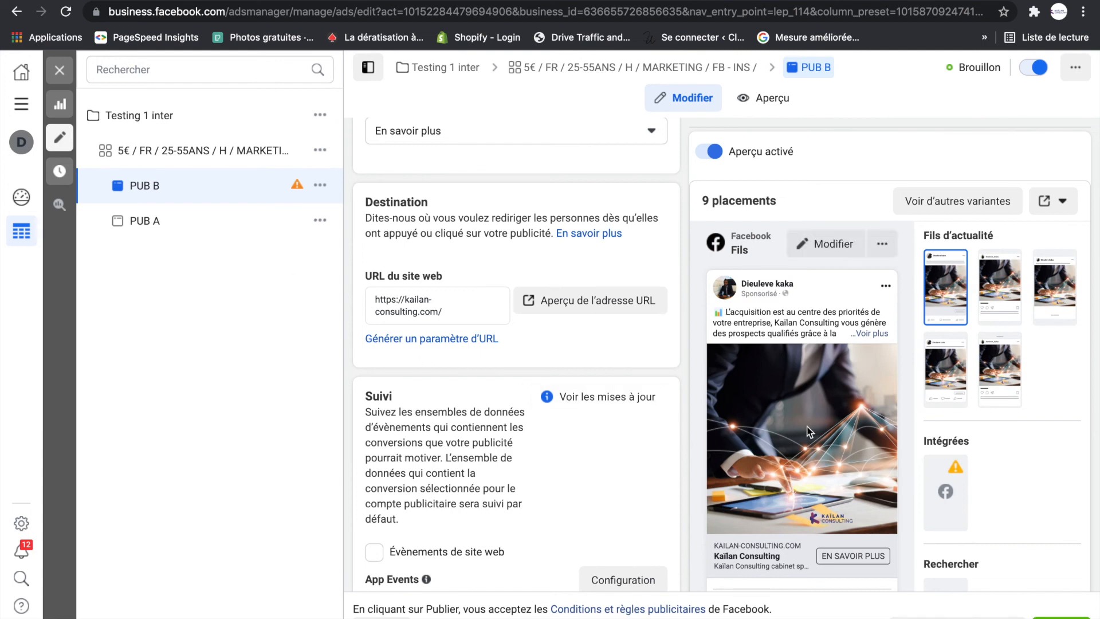
click(1061, 618)
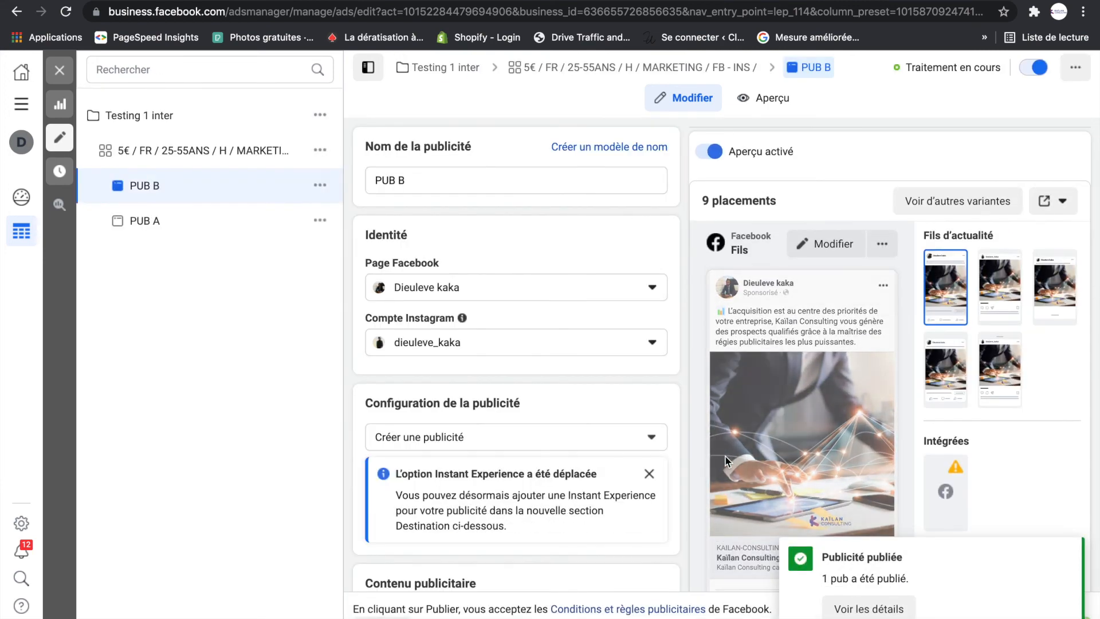
- Leave the PUB B editor and duplicate PUB A within its original campaign, with one copy and existing reactions, comments and shares kept
key(ctrl+a)
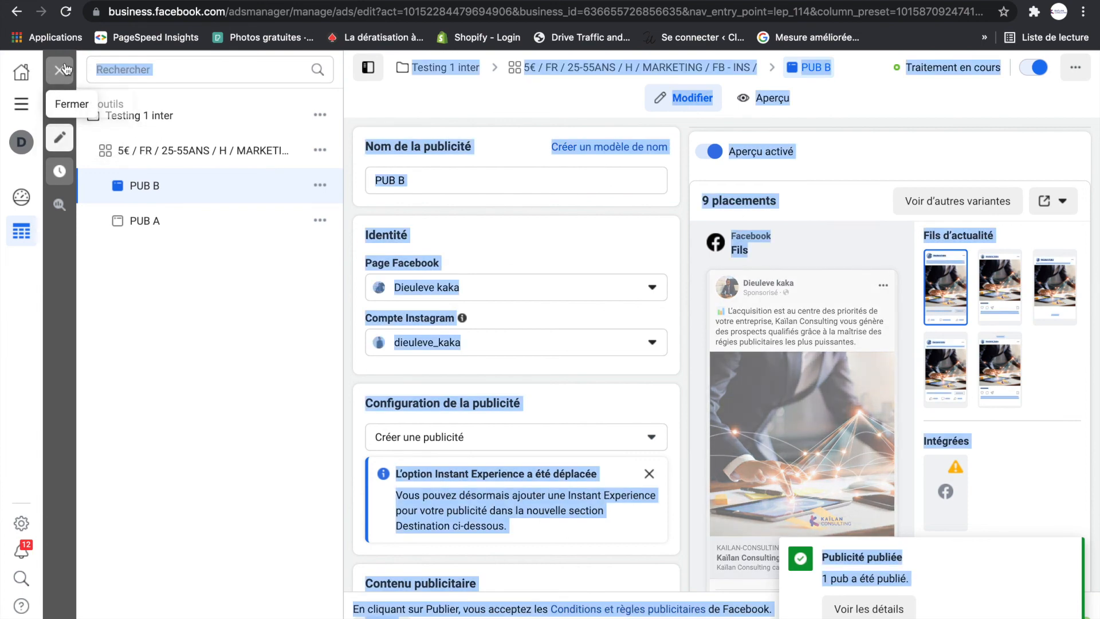
click(60, 70)
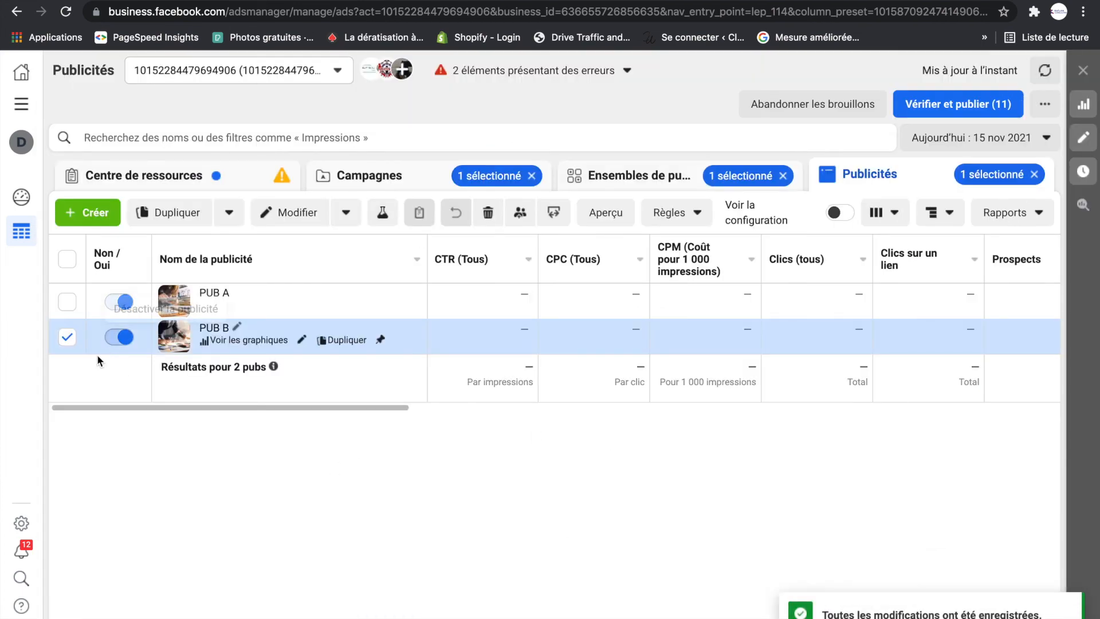
click(67, 338)
click(348, 302)
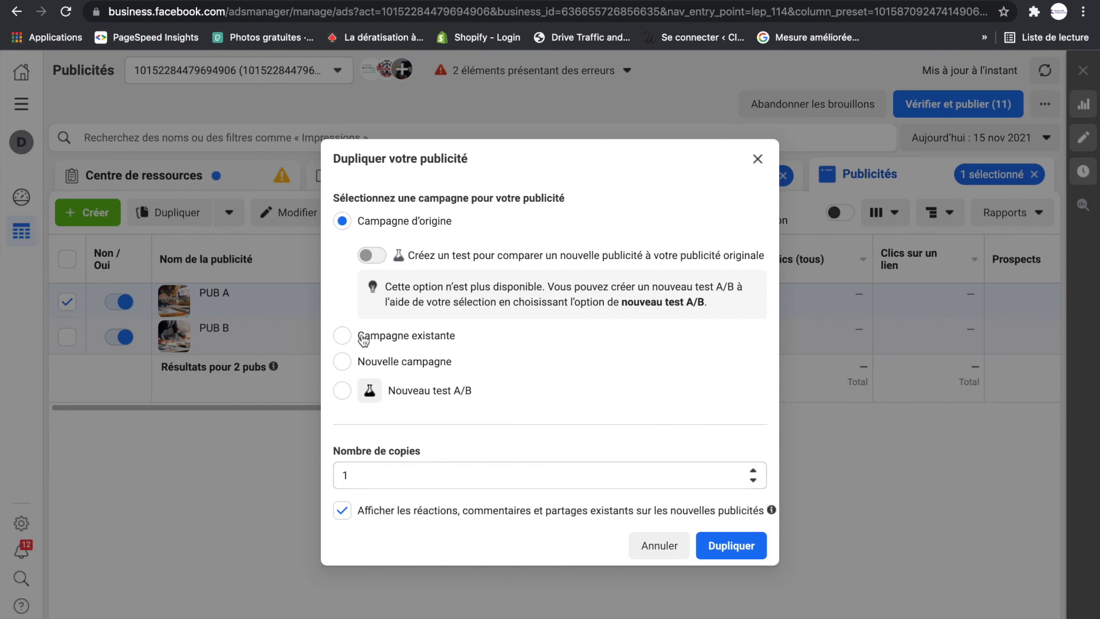
click(730, 542)
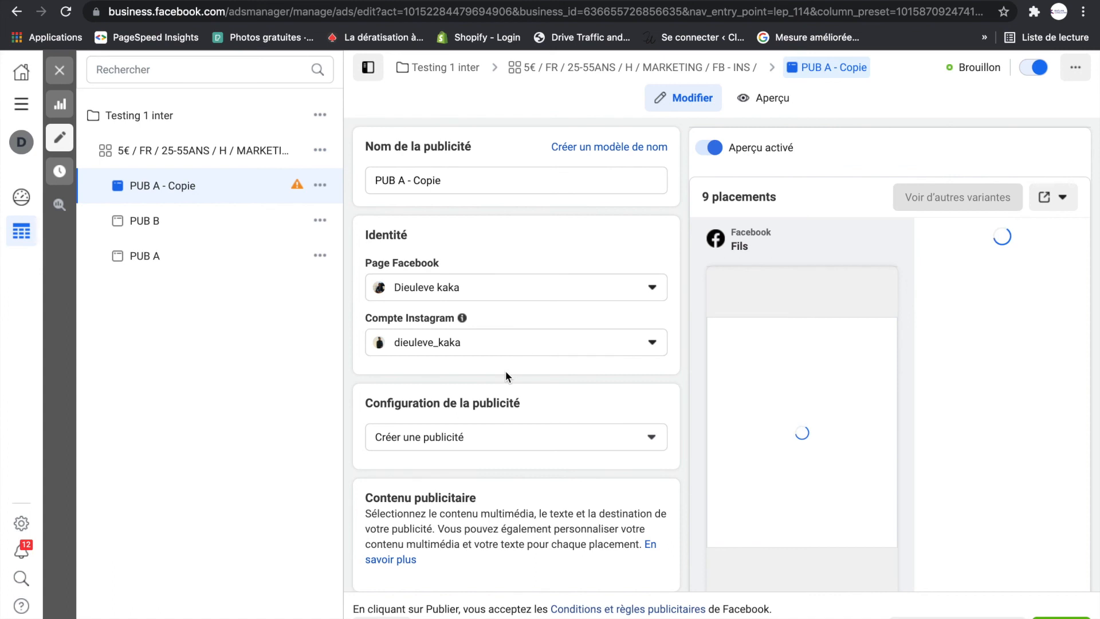
- Rename the duplicate of PUB A as PUB C
click(405, 180)
drag(453, 185, 398, 178)
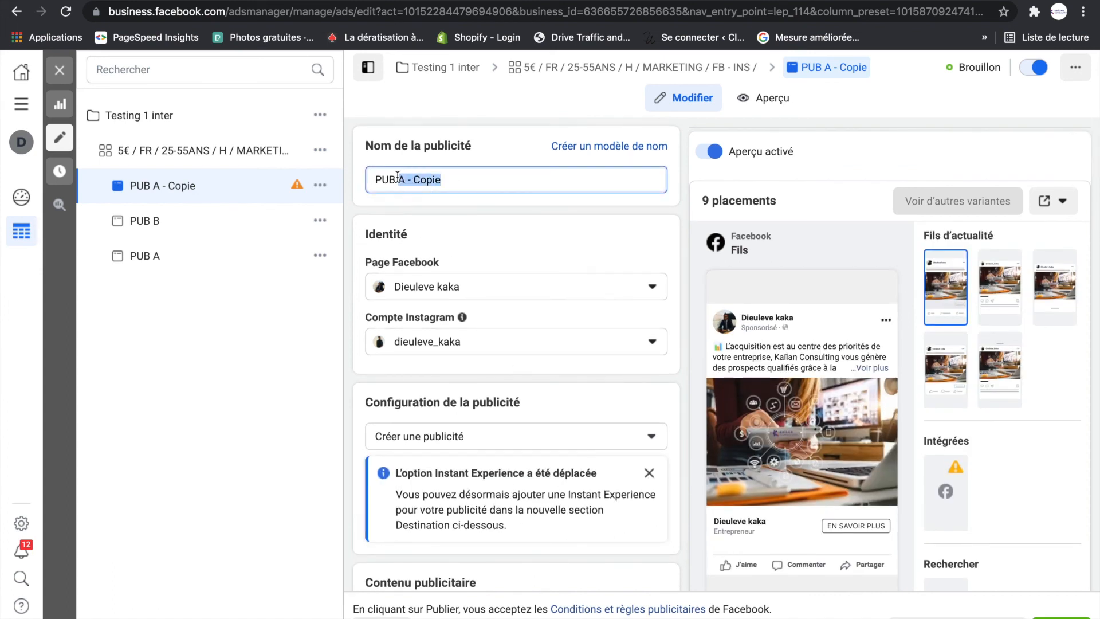
text(C)
click(675, 180)
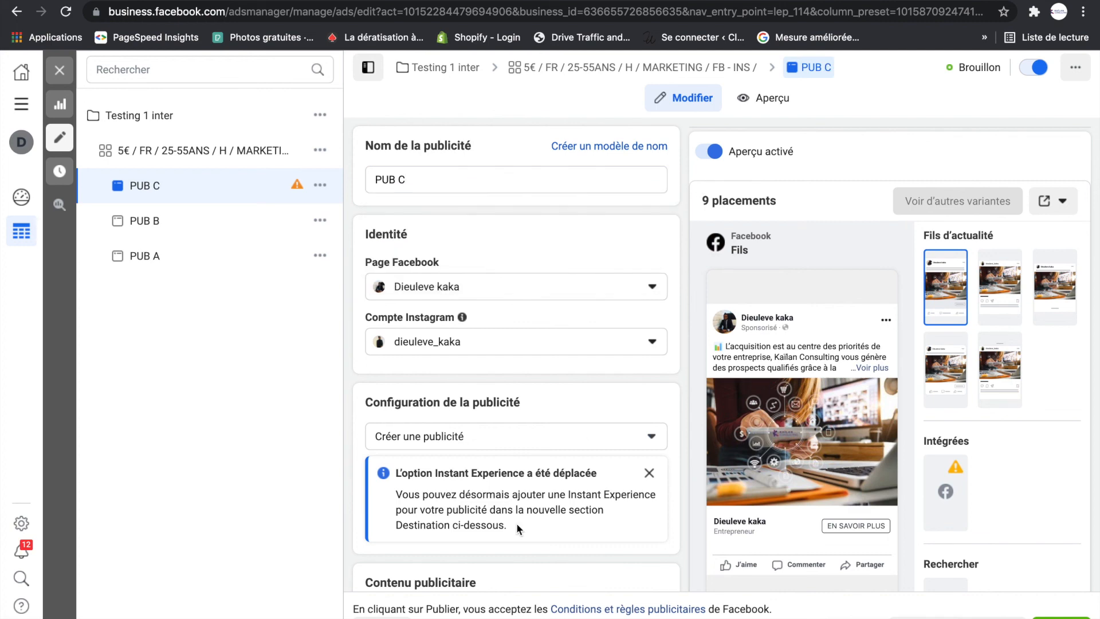
- Replace PUB C's primary text with the copy starting "Obtenez des prospects qualifiés pour votre entreprise grâce à la puissance du digital" and publish the ad
scroll(510, 499, down, 5)
scroll(512, 507, down, 4)
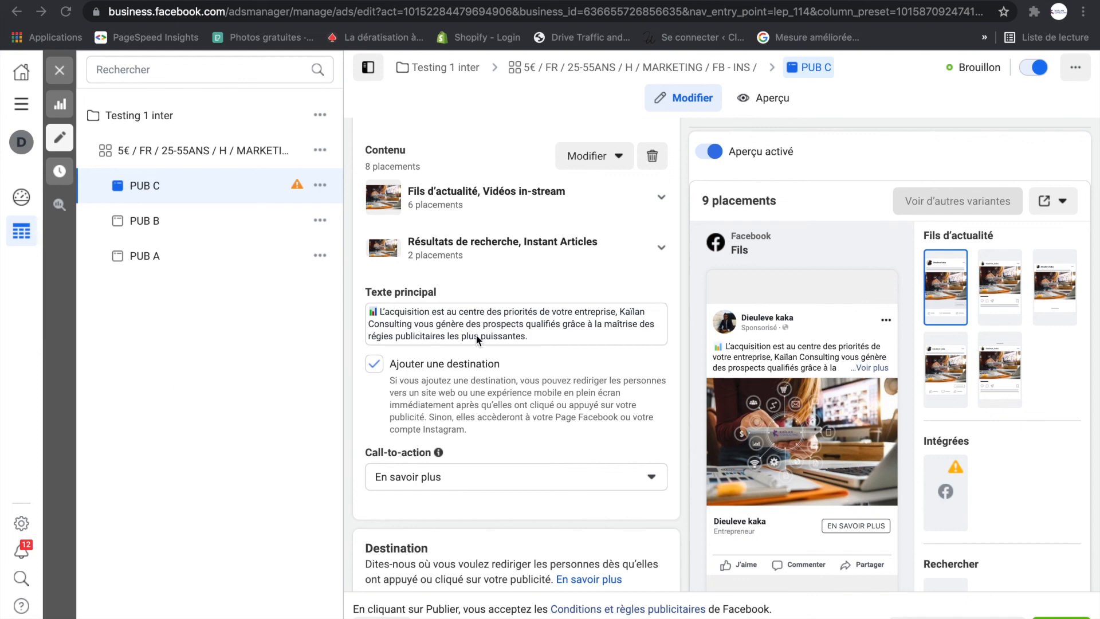
drag(531, 337, 365, 309)
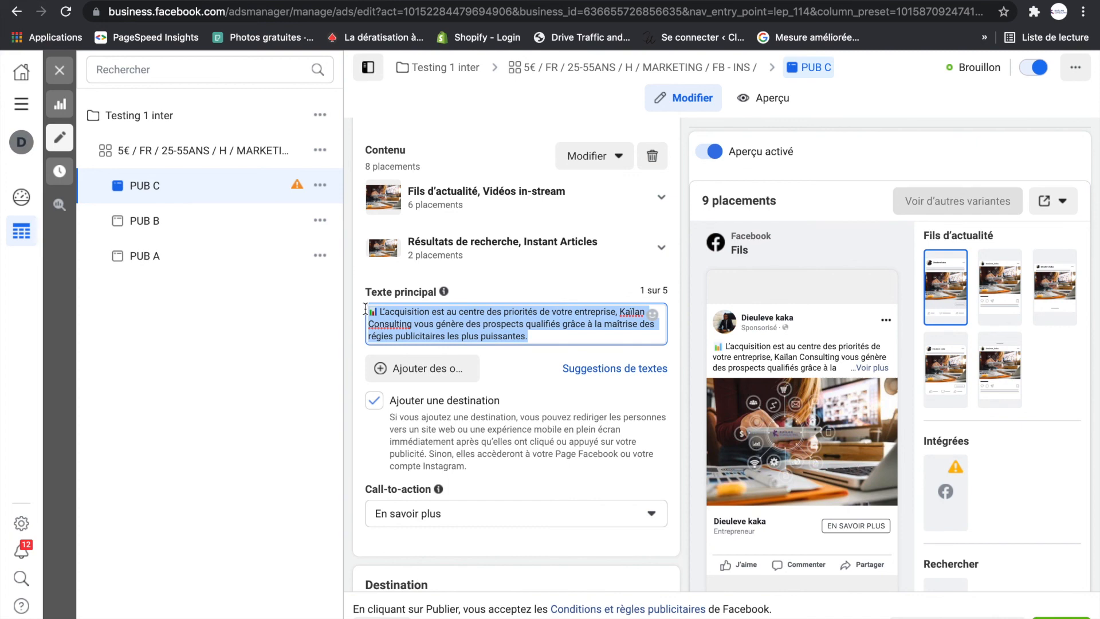
text(📊 Obtenez des prospects qualifiés pour votre entreprise grâce à la puissance du digital, un véritable levier de croissance.  Kaïlan Consulting vous propose un accompagnement sur mesure pour atteindre vos objectifs.)
click(679, 290)
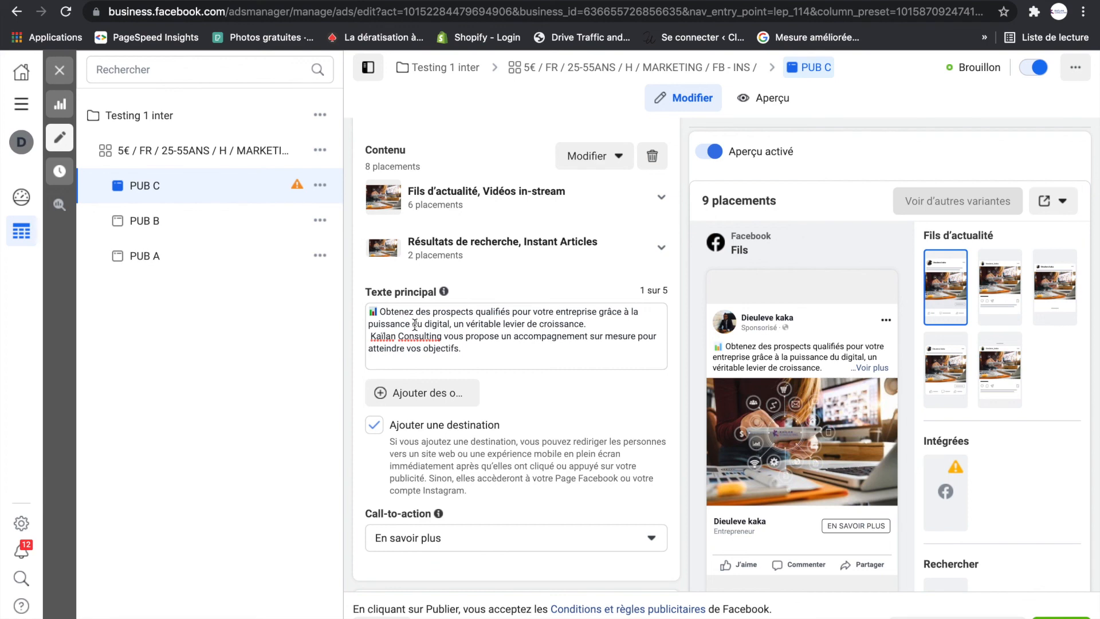
click(1060, 617)
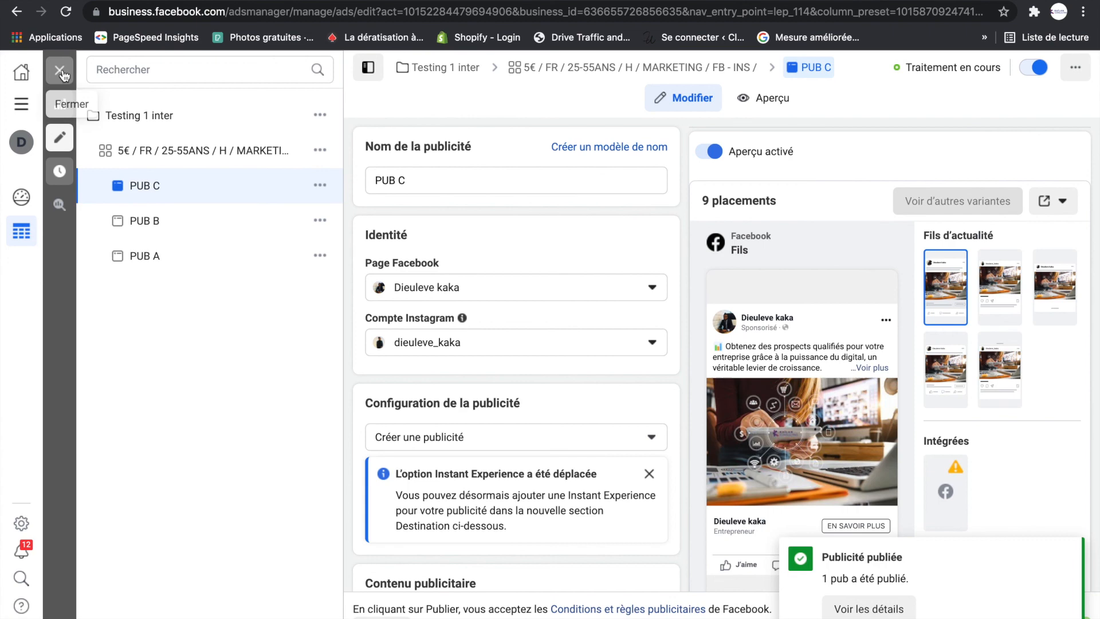
click(61, 71)
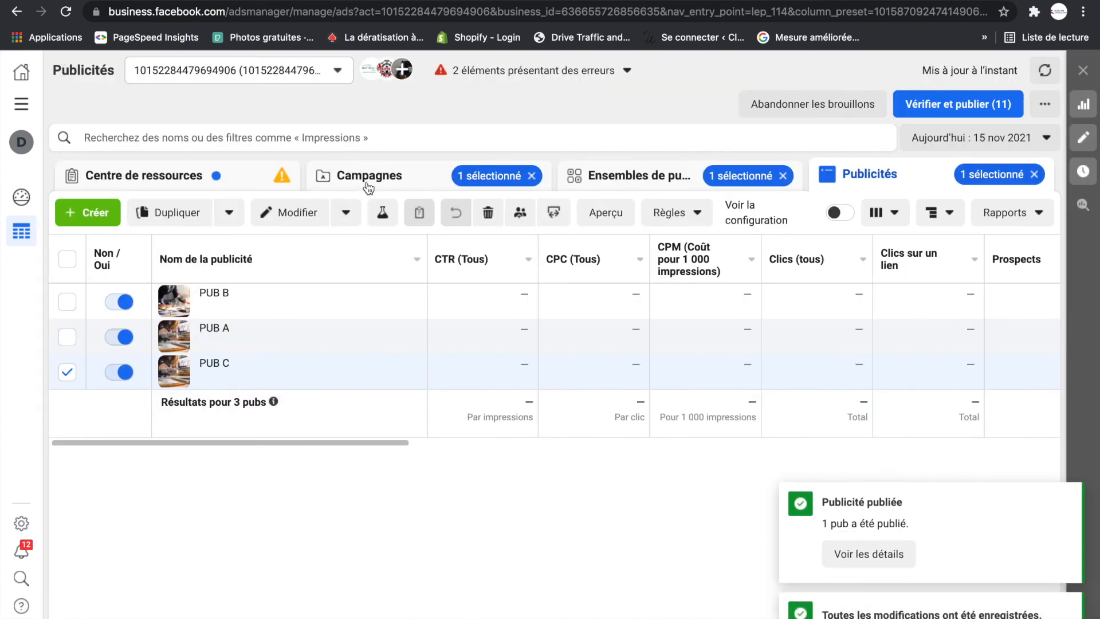
- Review the Testing 1 inter campaign's structure across the campaign, ad set and ad levels, returning to its ad set list
click(368, 188)
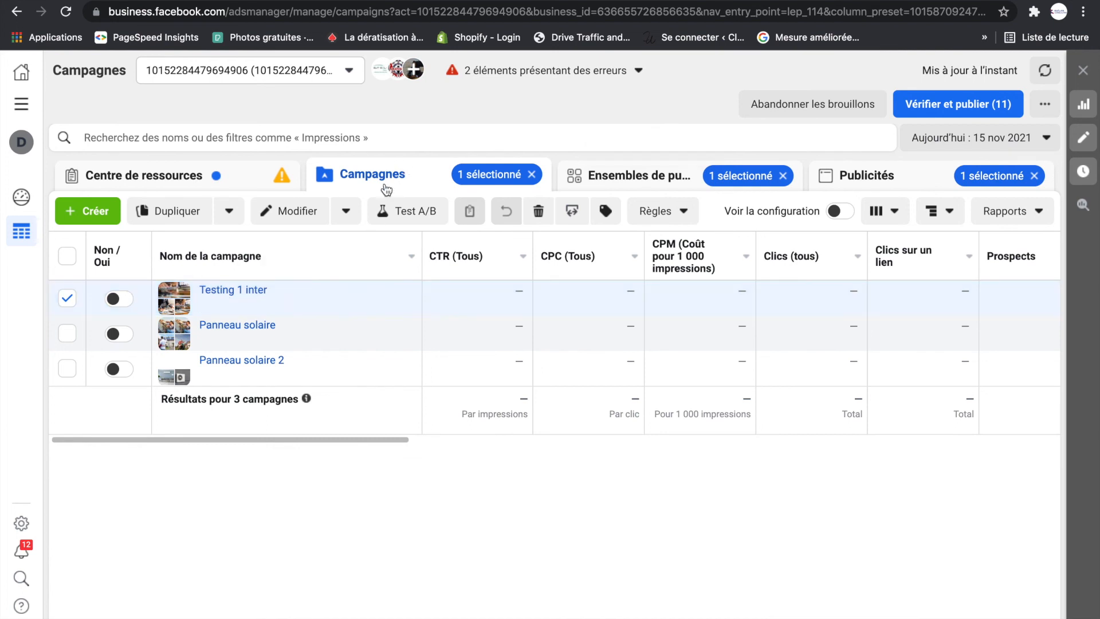
mouse_move(235, 299)
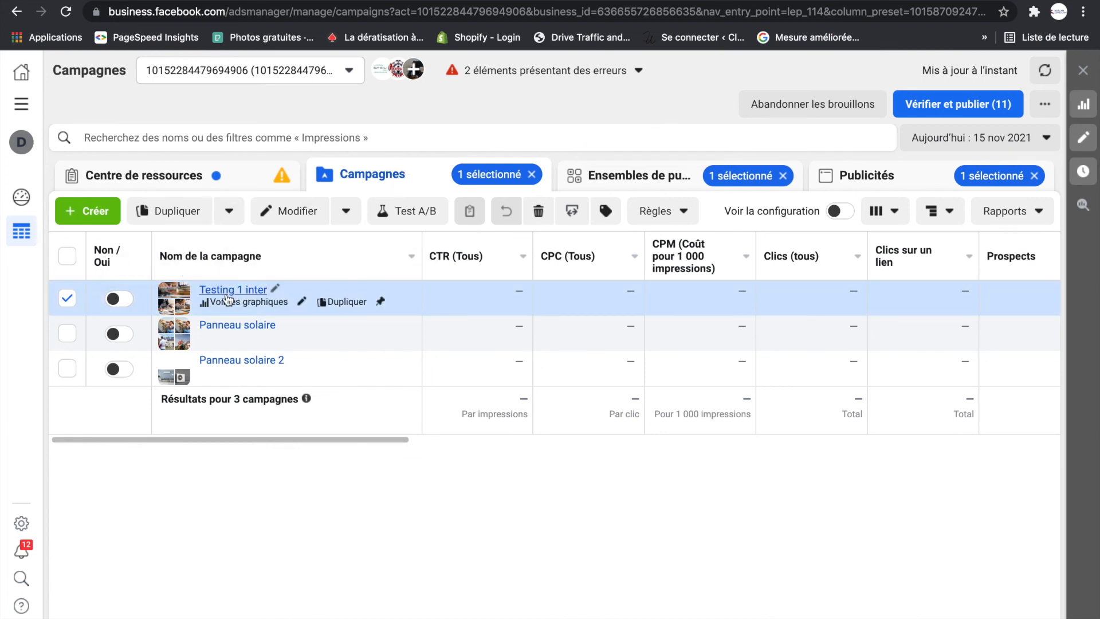
click(630, 175)
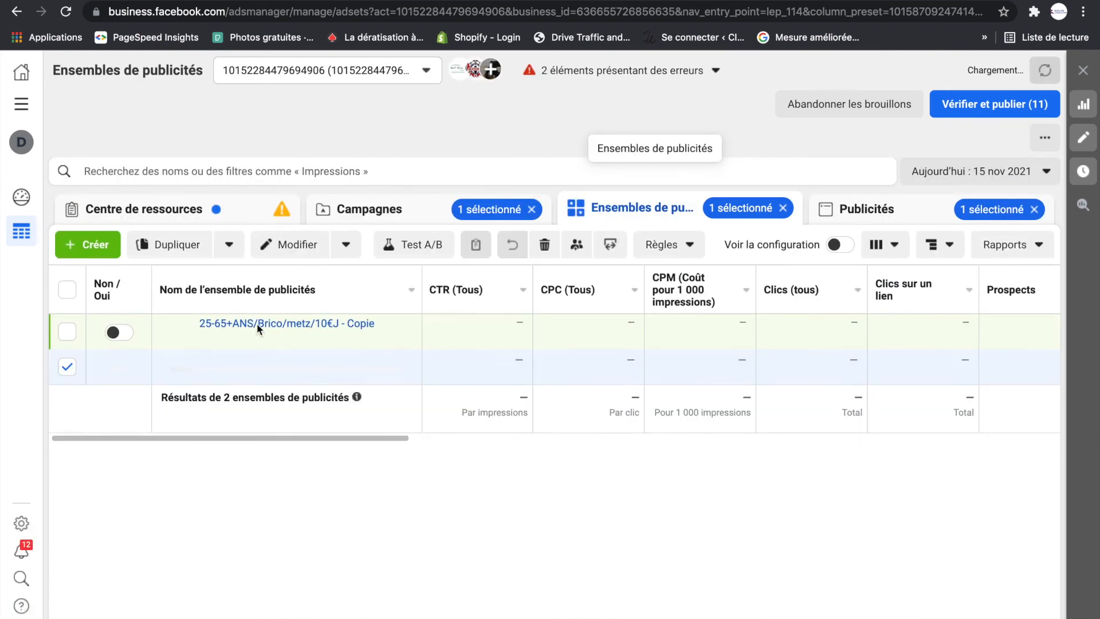
click(864, 221)
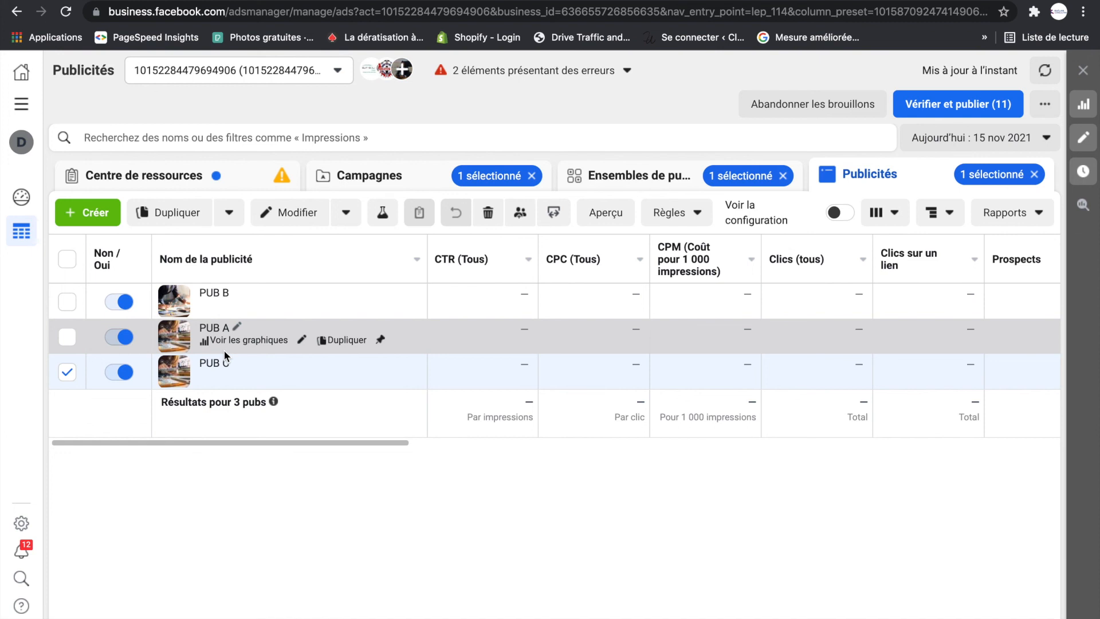
click(630, 175)
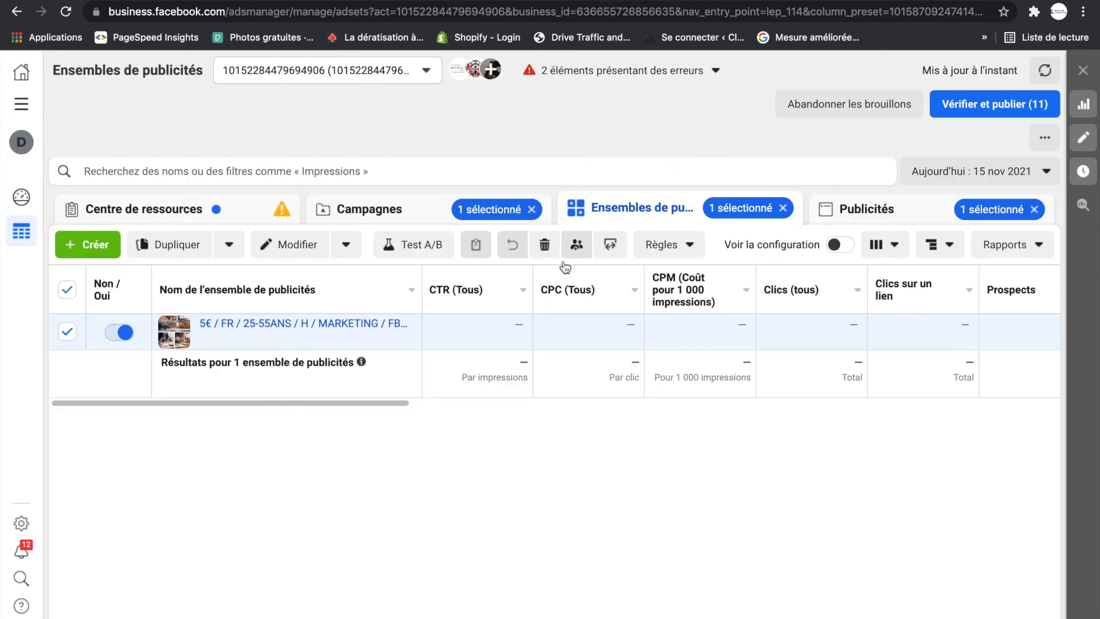